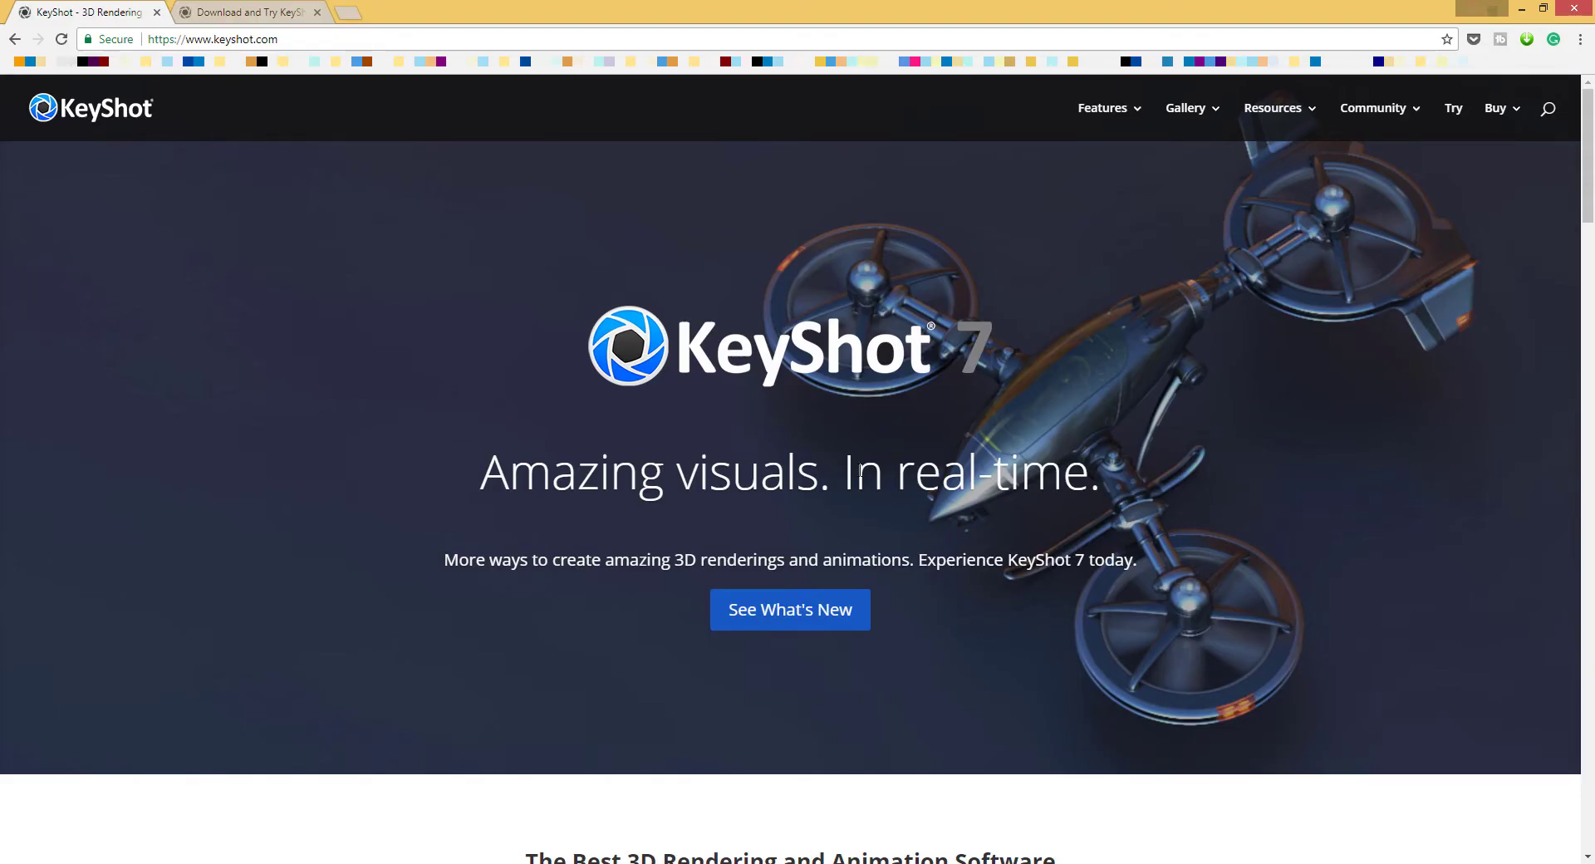
Scroll the keyshot.com homepage past the banner to the Best 3D Rendering and Animation Software section.
scroll(772, 587, "down", 7)
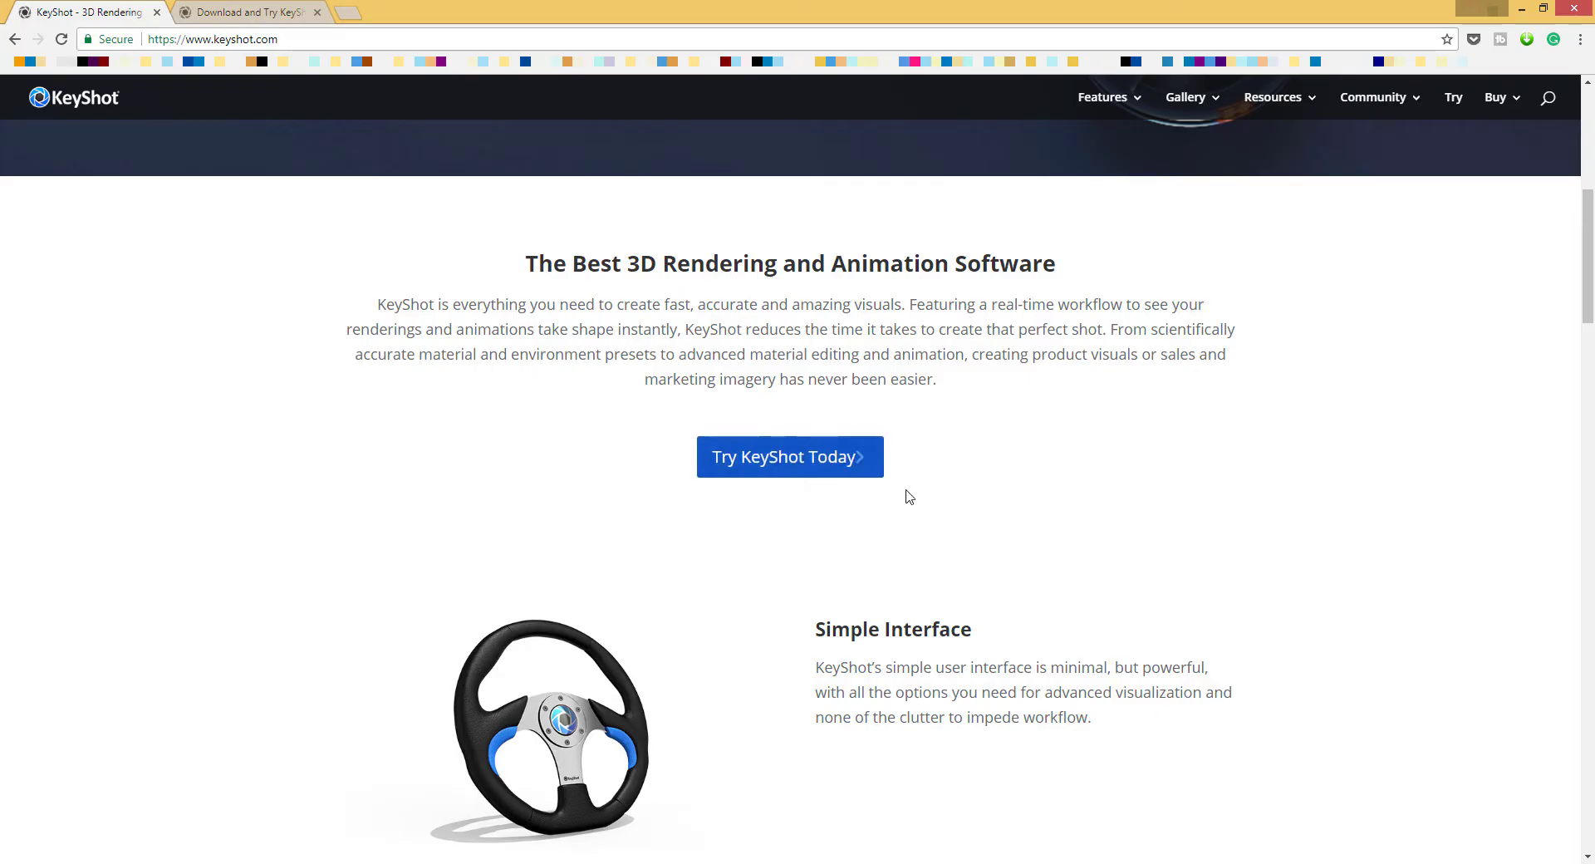
Switch to the Download and Try KeyShot tab and scroll through its sign-up form.
left_click(245, 12)
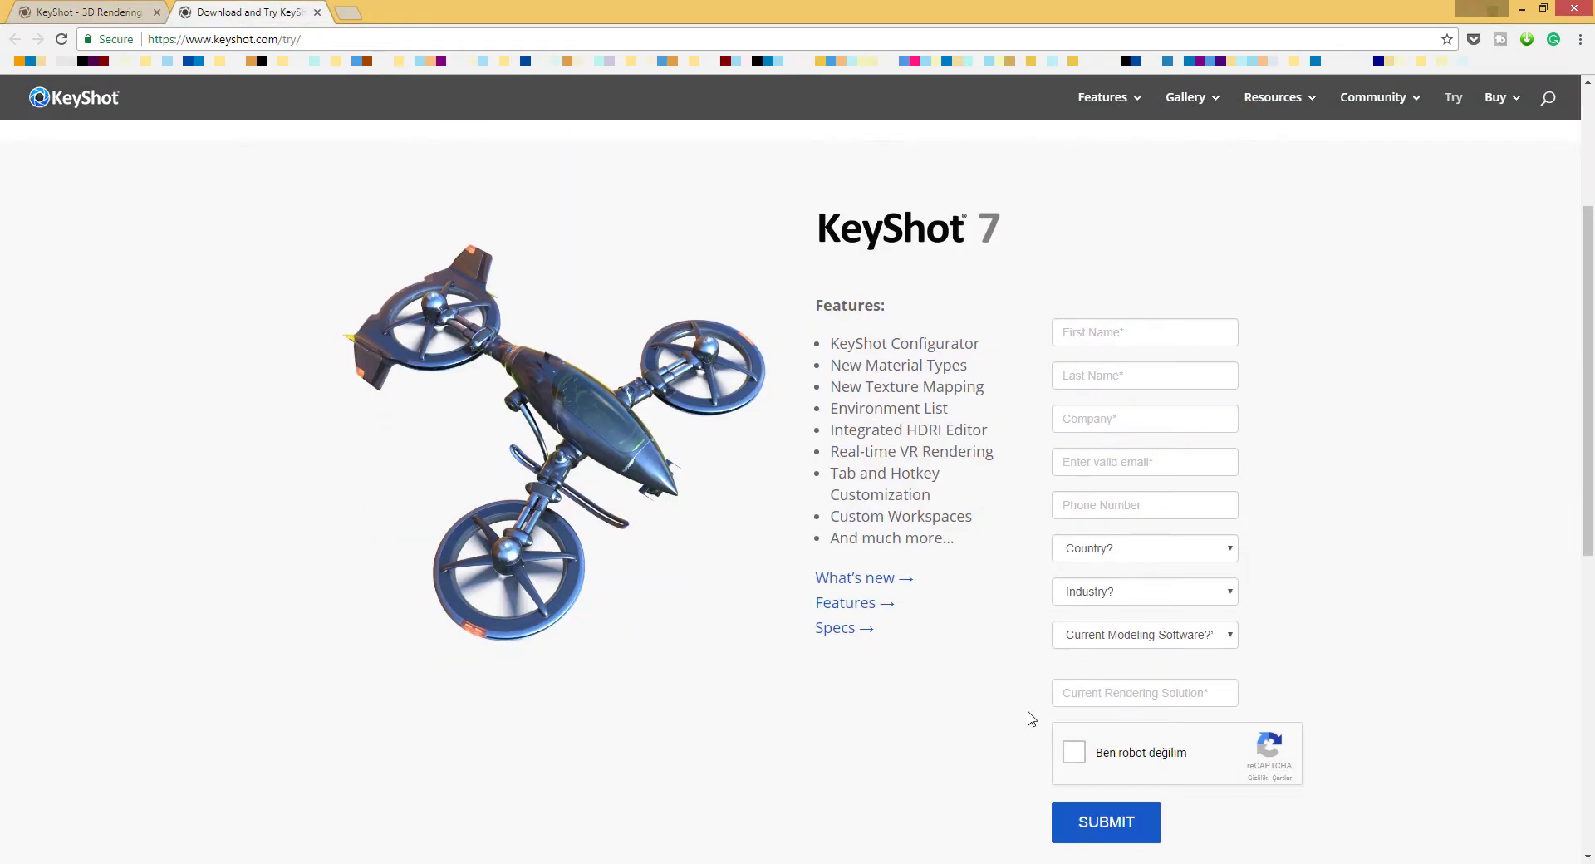
scroll(1257, 555, "down", 2)
scroll(1107, 669, "up", 3)
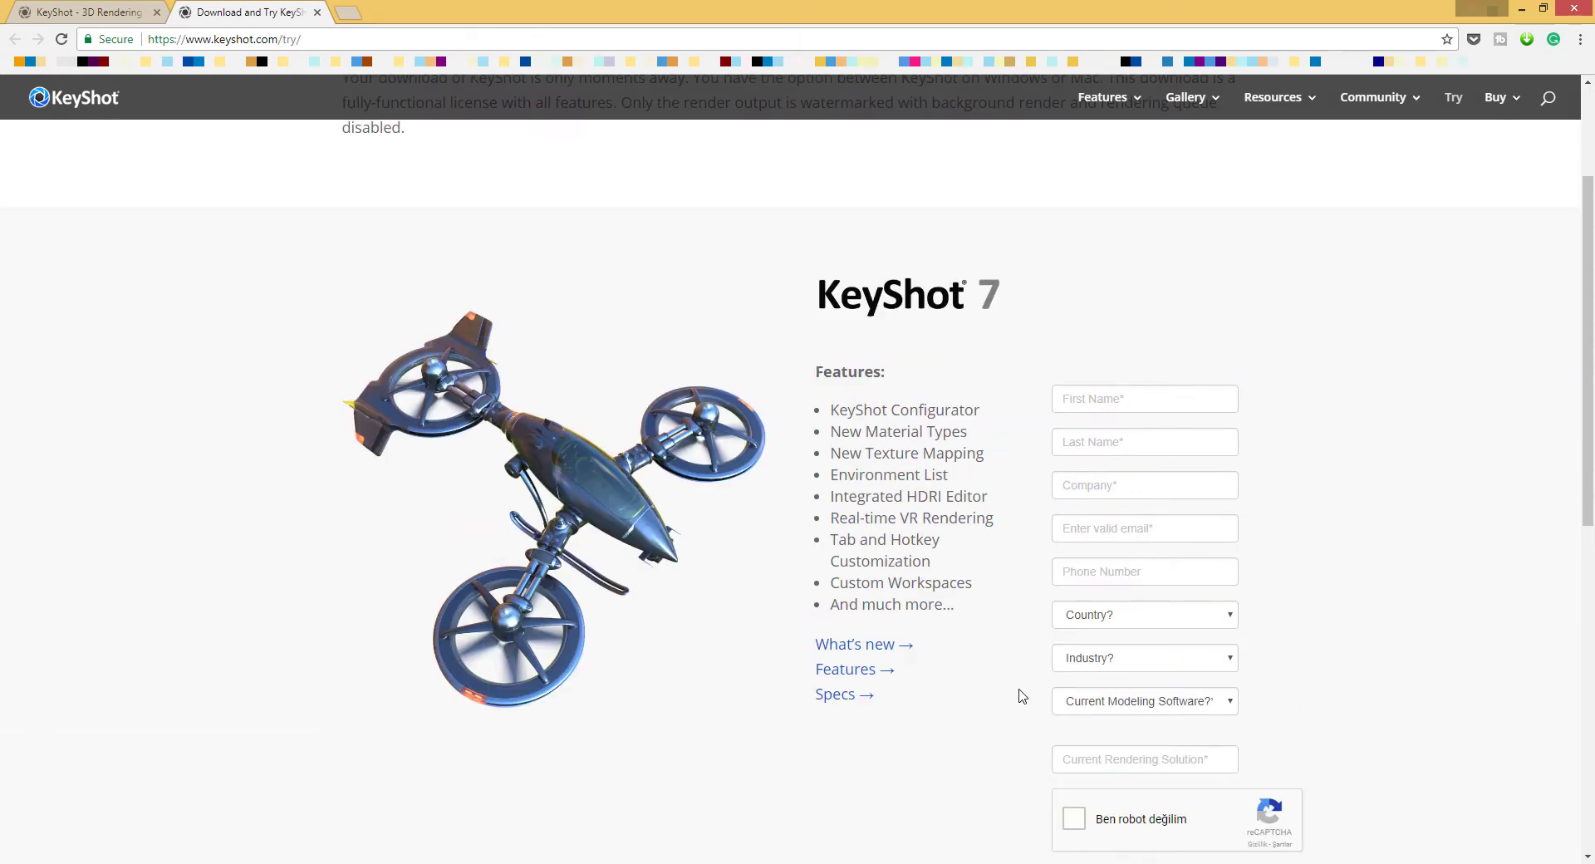
scroll(1021, 696, "down", 2)
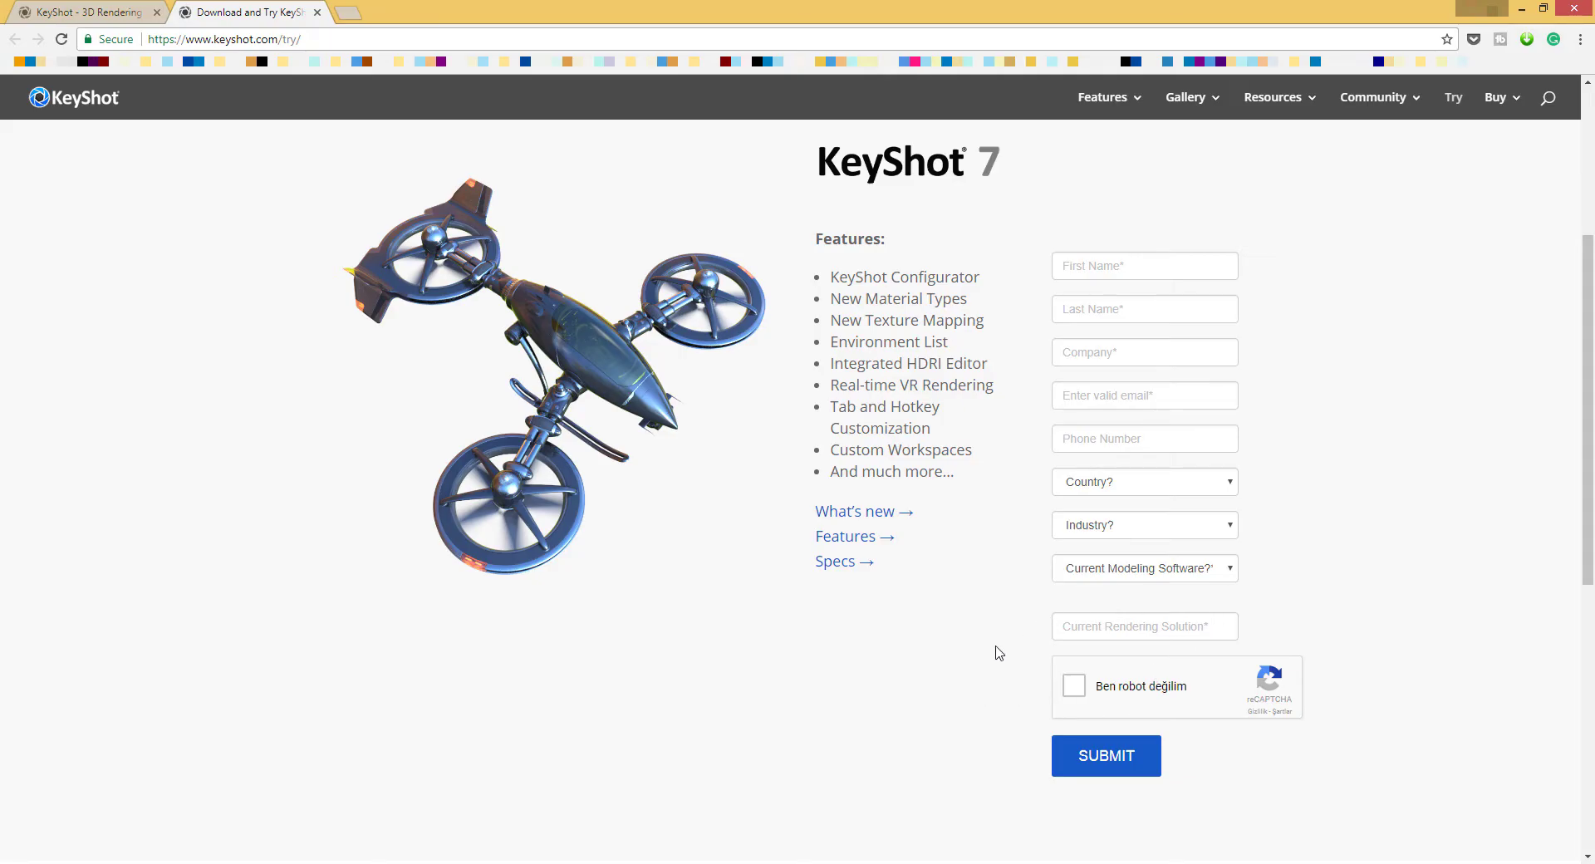
Open the Current Modeling Software list and dismiss it without choosing anything.
left_click(1077, 575)
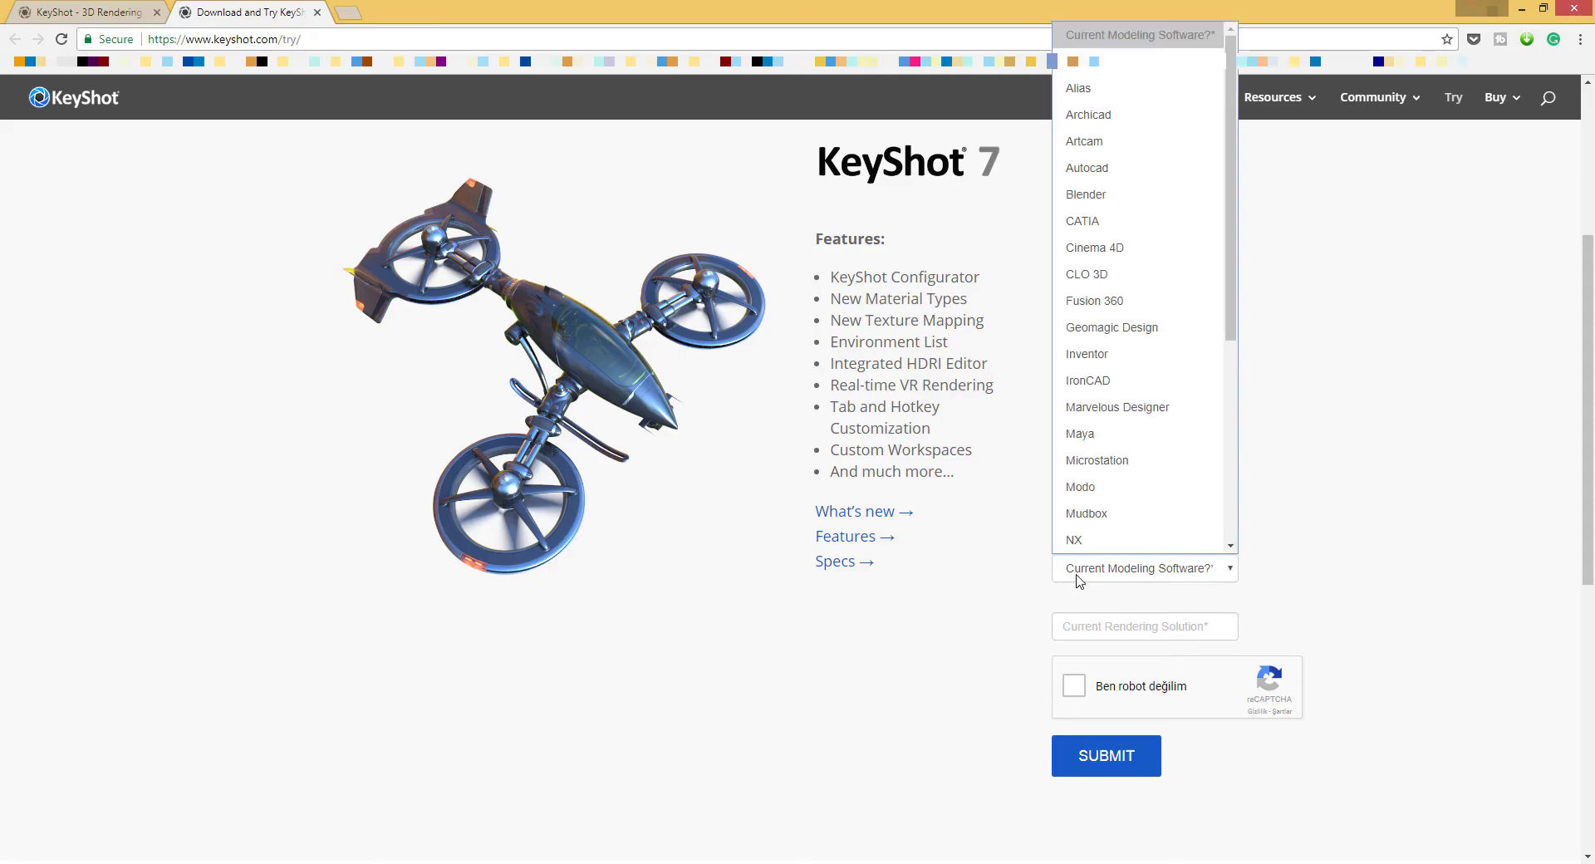
scroll(1126, 328, "down", 4)
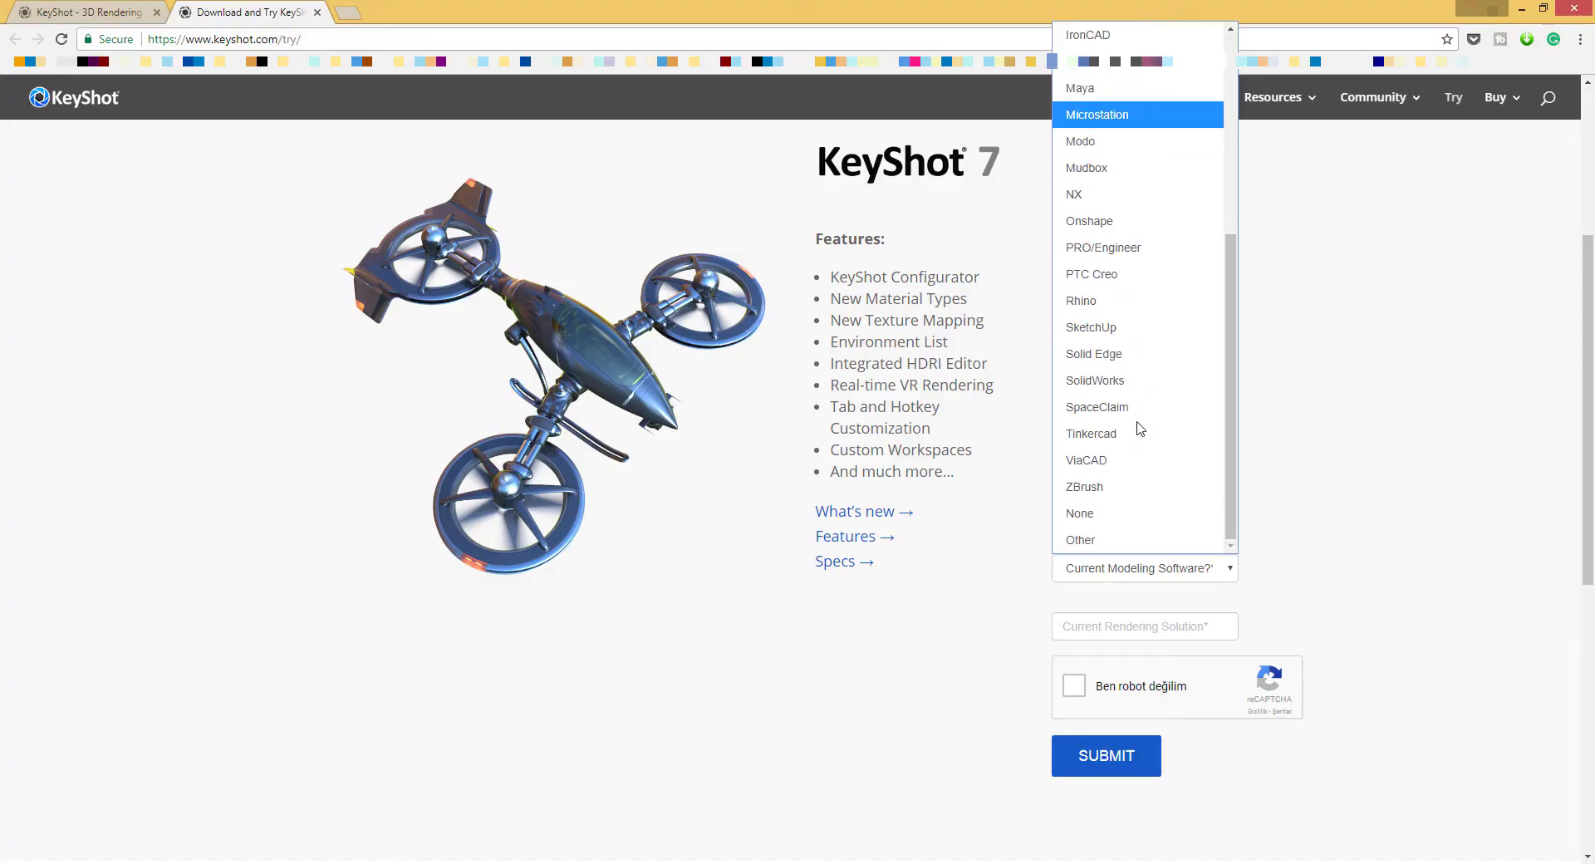
left_click(905, 668)
scroll(748, 634, "up", 4)
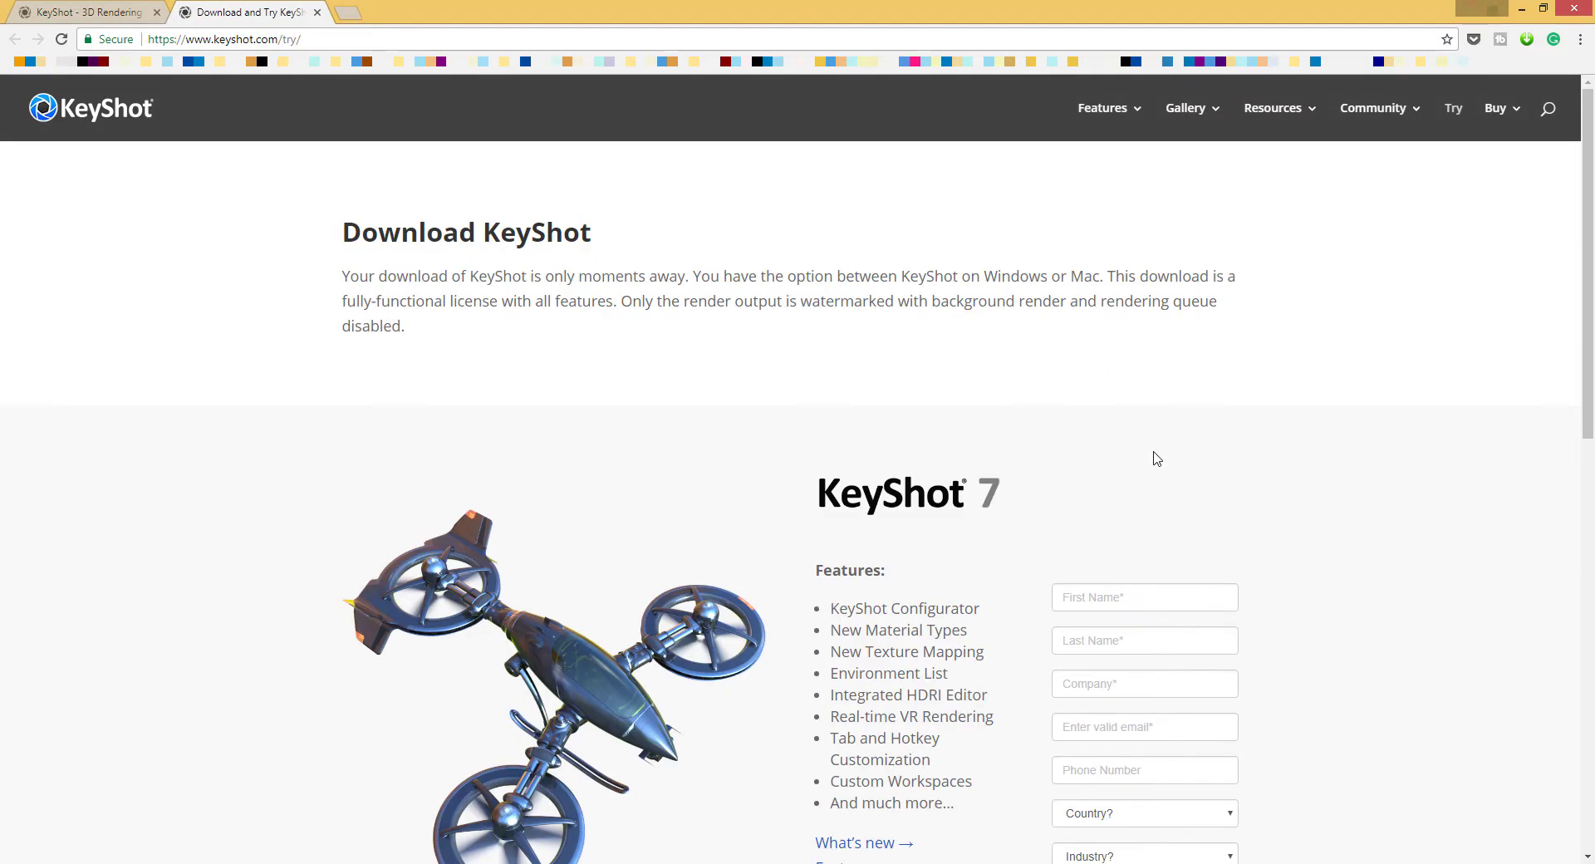
scroll(1149, 456, "down", 5)
scroll(1170, 521, "up", 2)
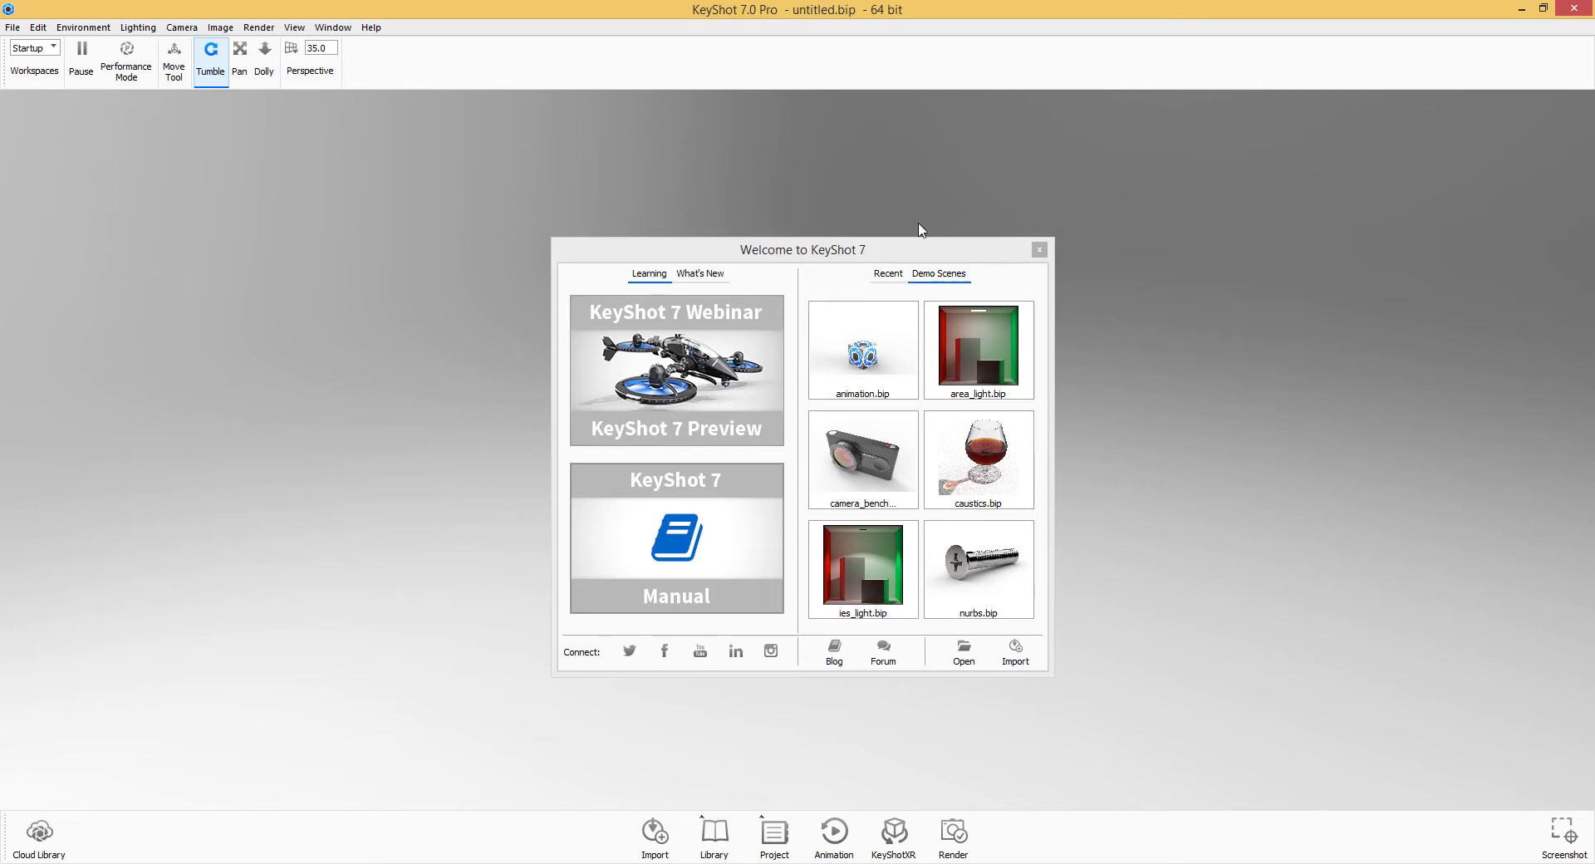
Close the Welcome to KeyShot 7 dialog and turn on toolbar Text labels.
left_click_drag(862, 250, 863, 209)
key("Escape")
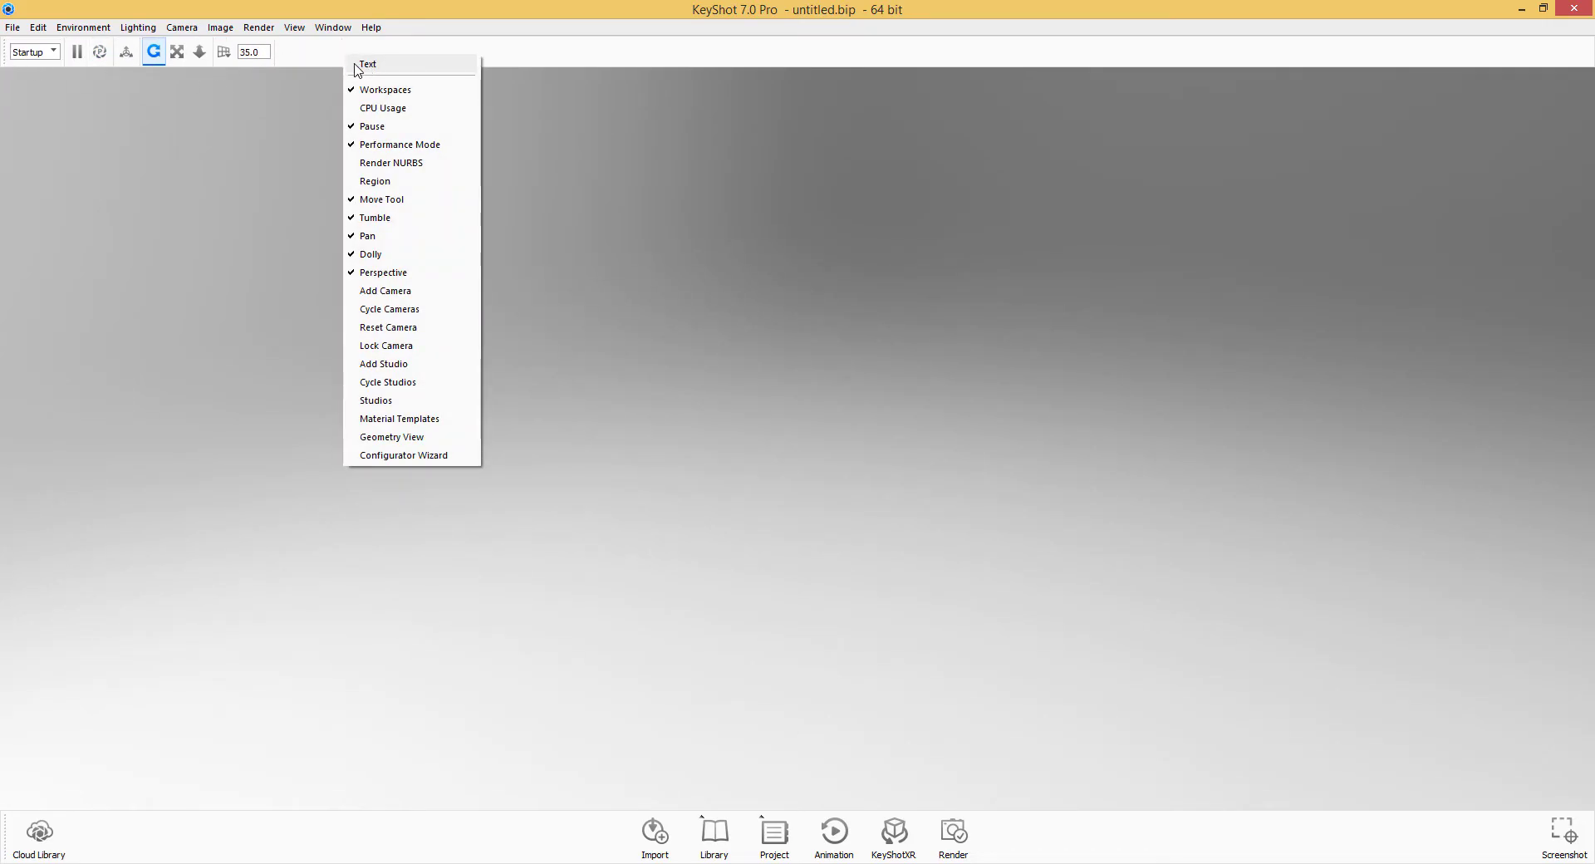
left_click(358, 65)
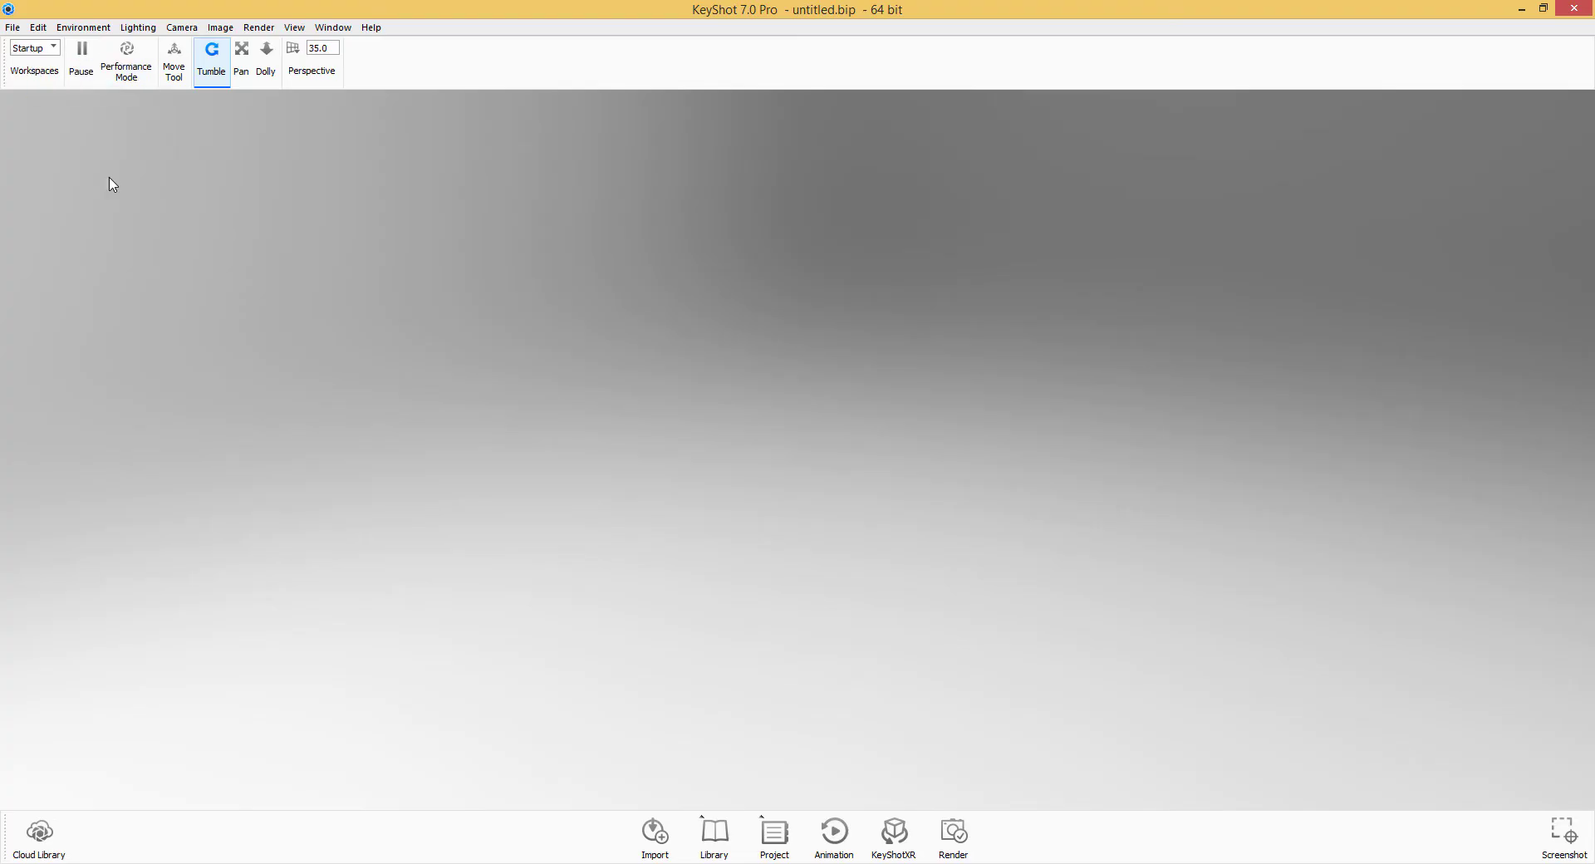
Try the Default and Advanced workspaces around the empty scene, then settle on Default.
left_click(35, 47)
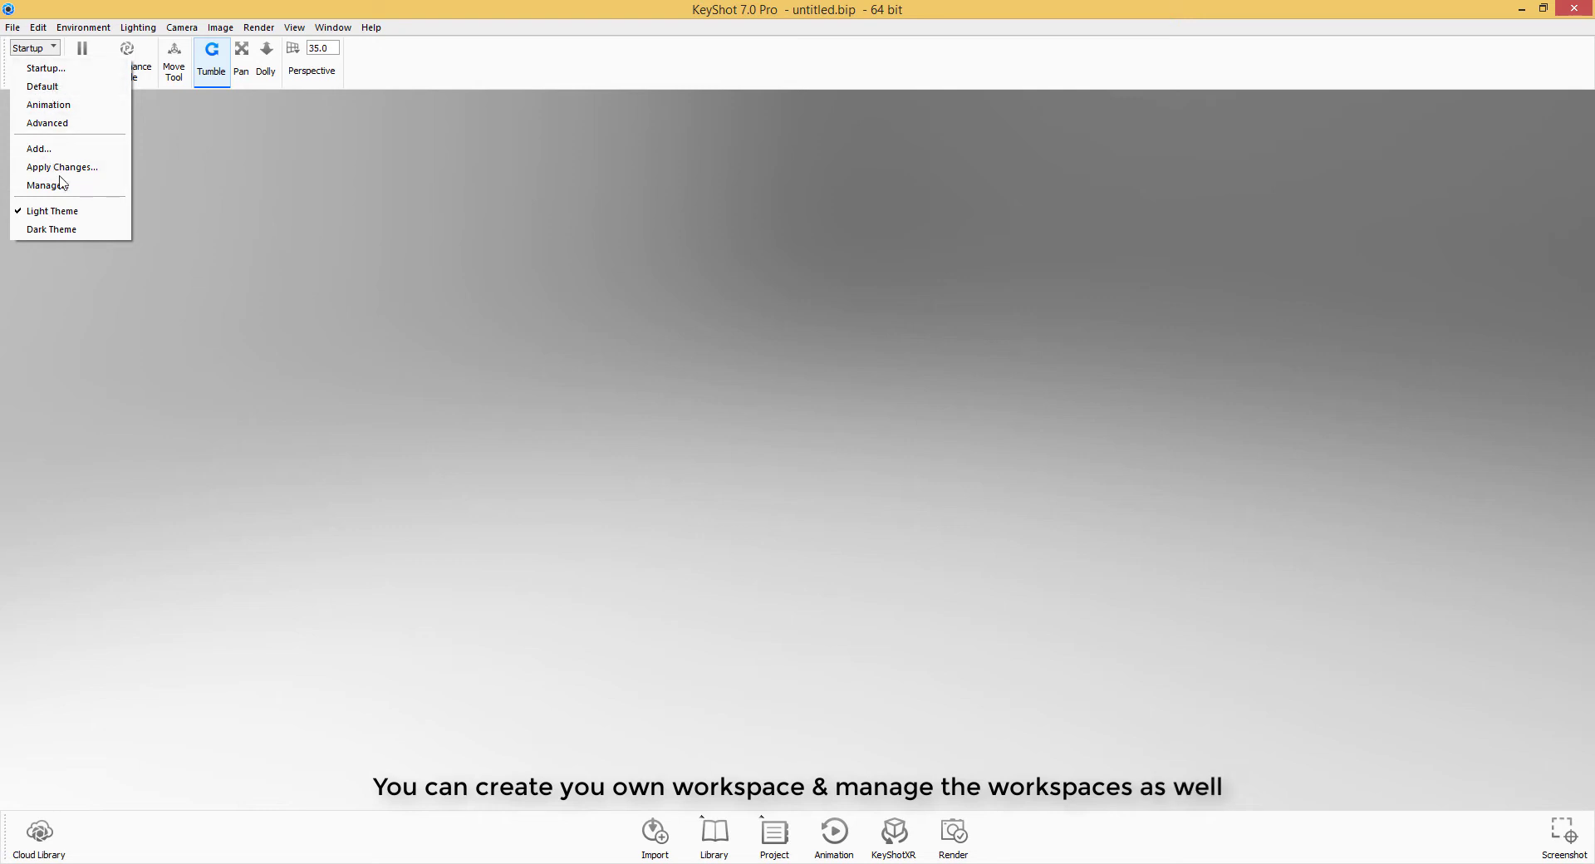
left_click(43, 85)
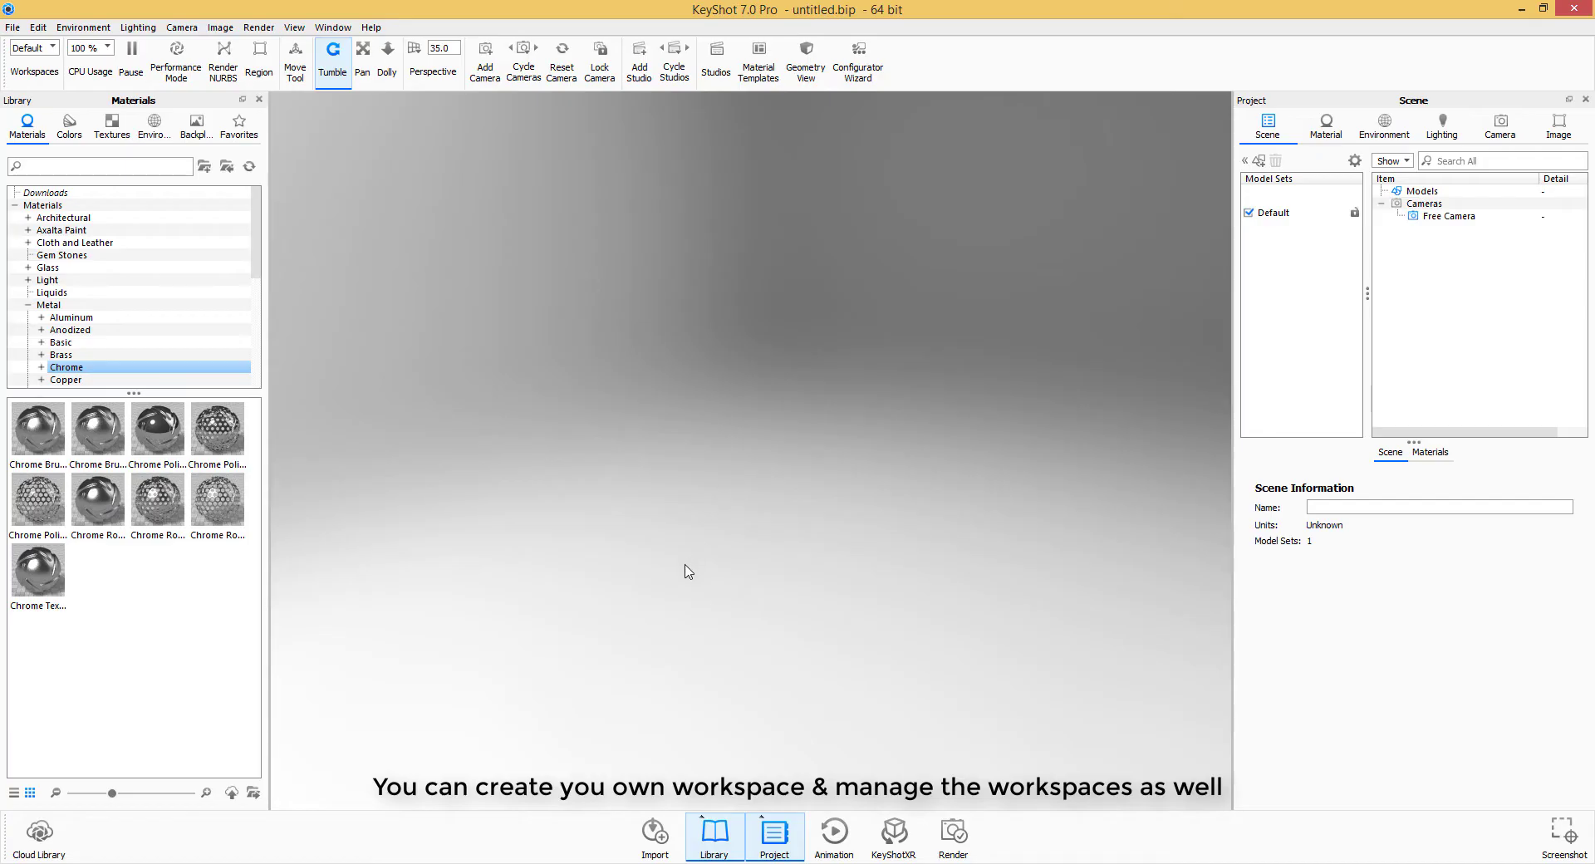
left_click_drag(894, 534, 1114, 527)
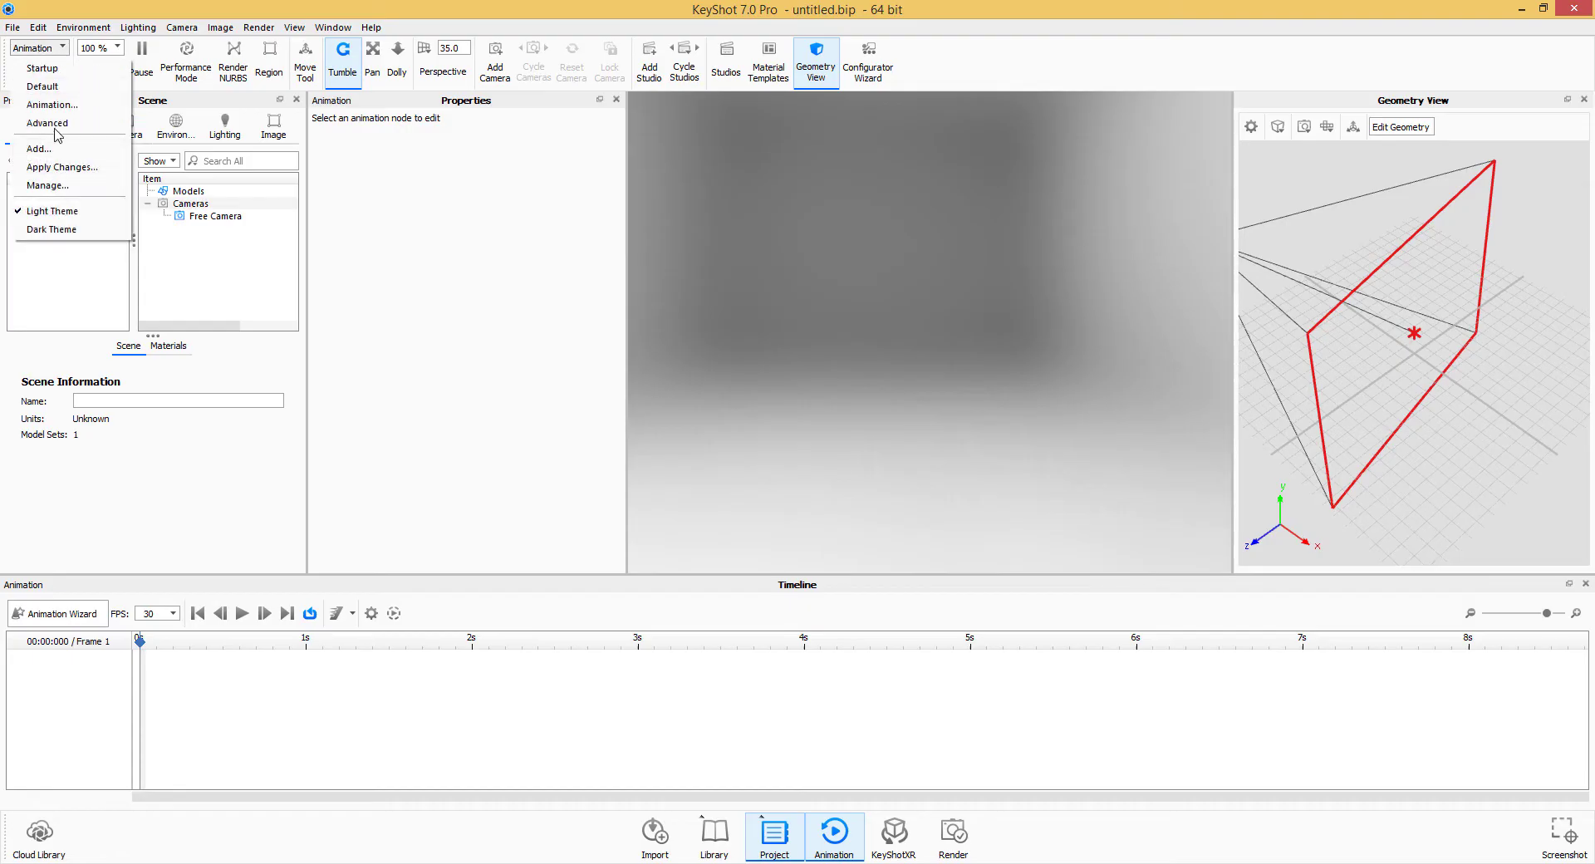
left_click(52, 124)
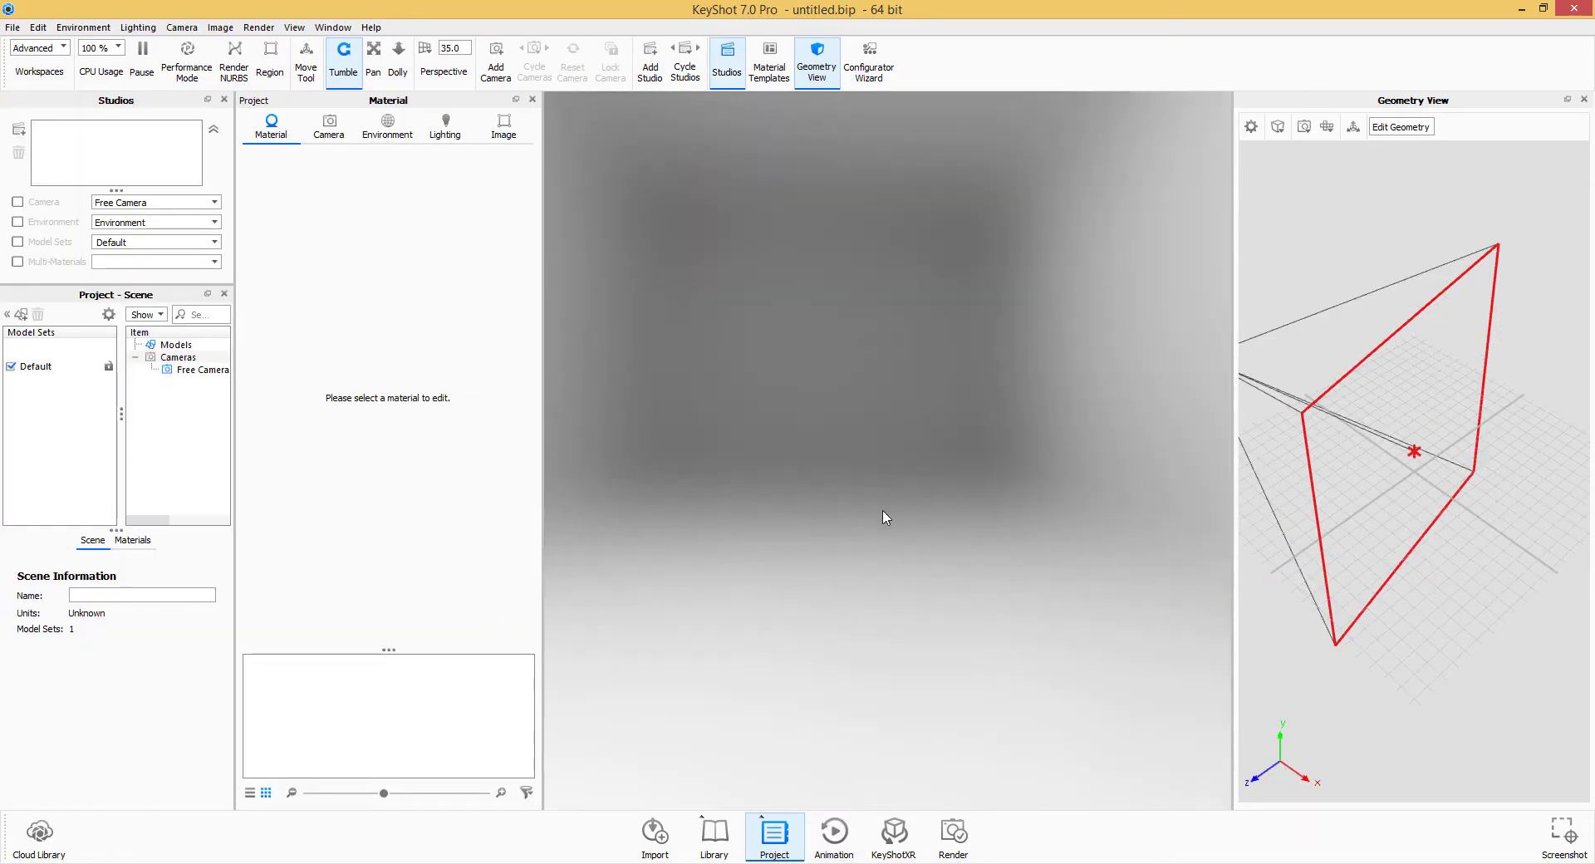
left_click_drag(812, 493, 831, 436)
left_click(39, 50)
left_click(33, 83)
left_click_drag(936, 499, 544, 359)
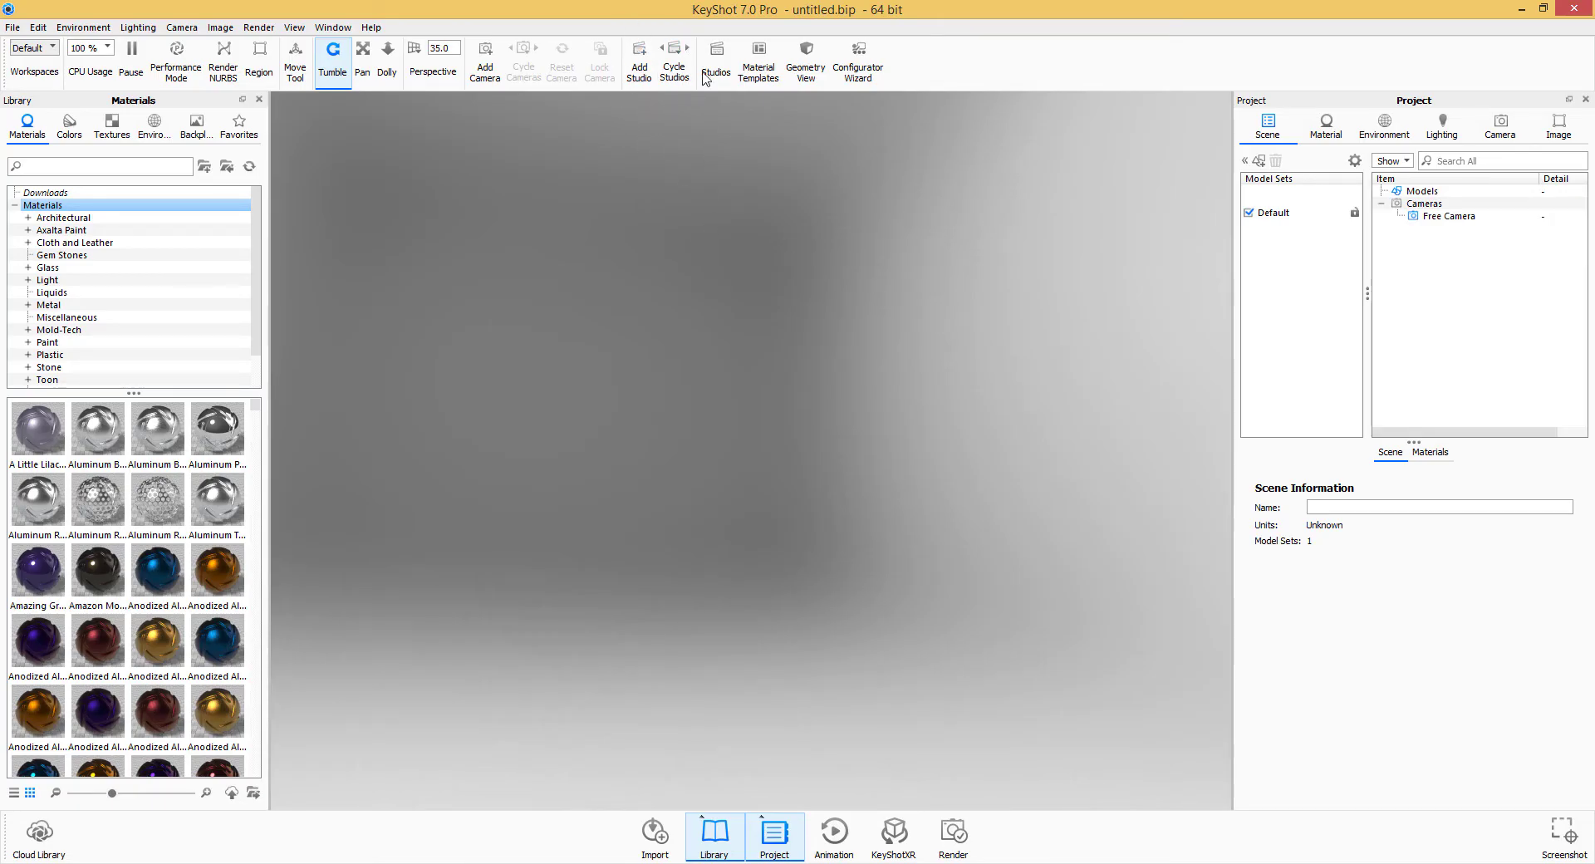
Collapse the Library's Materials tree so only Downloads and Materials show.
key("Left")
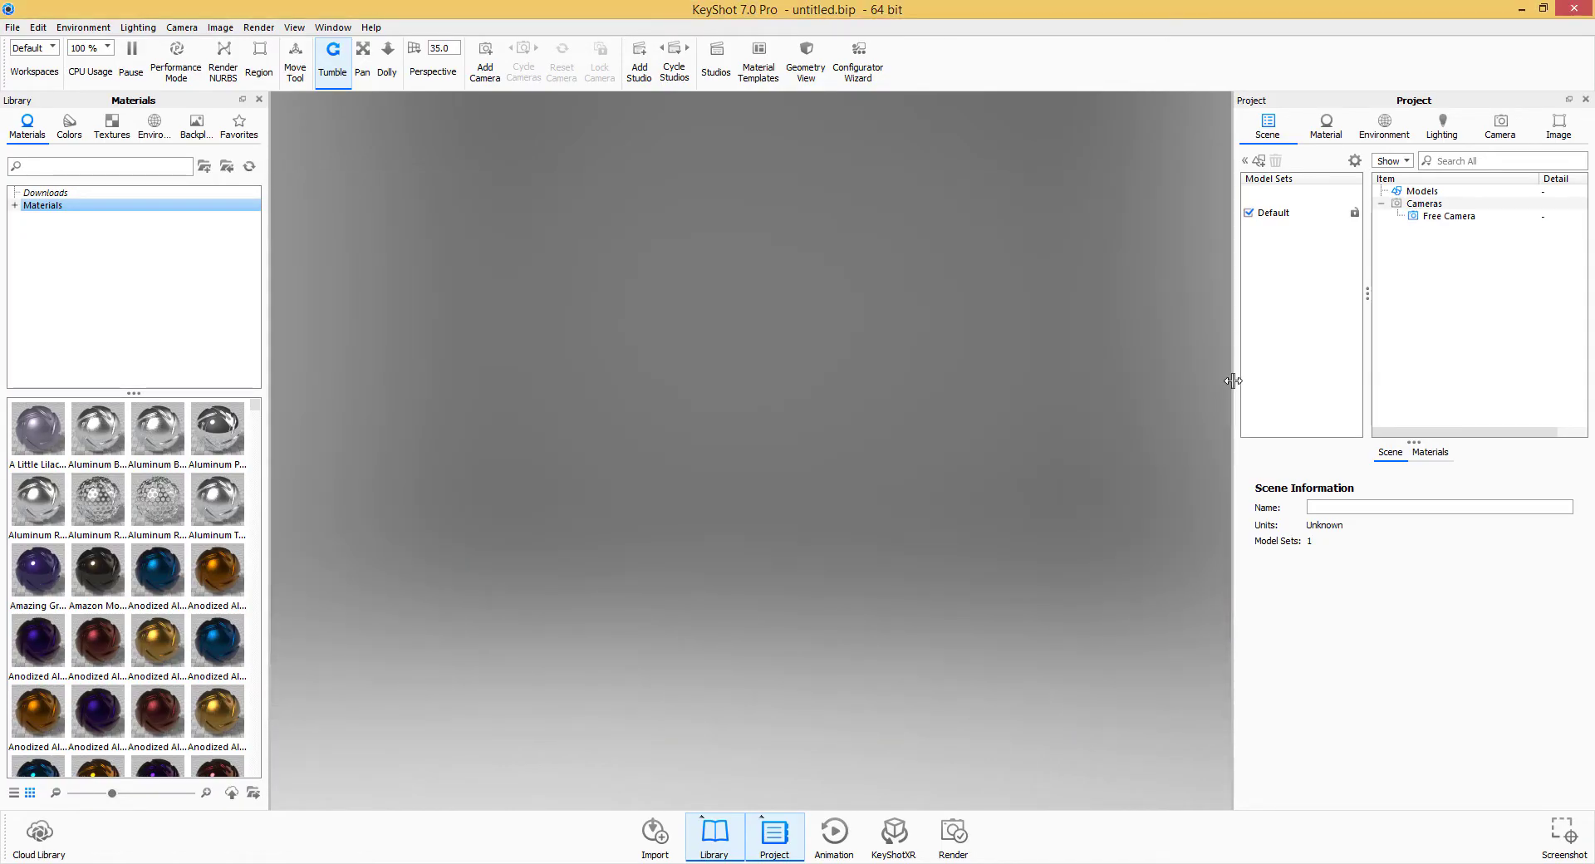
Widen the Project panel and model sets pane, then select the Default model set.
left_click_drag(1232, 384, 1096, 387)
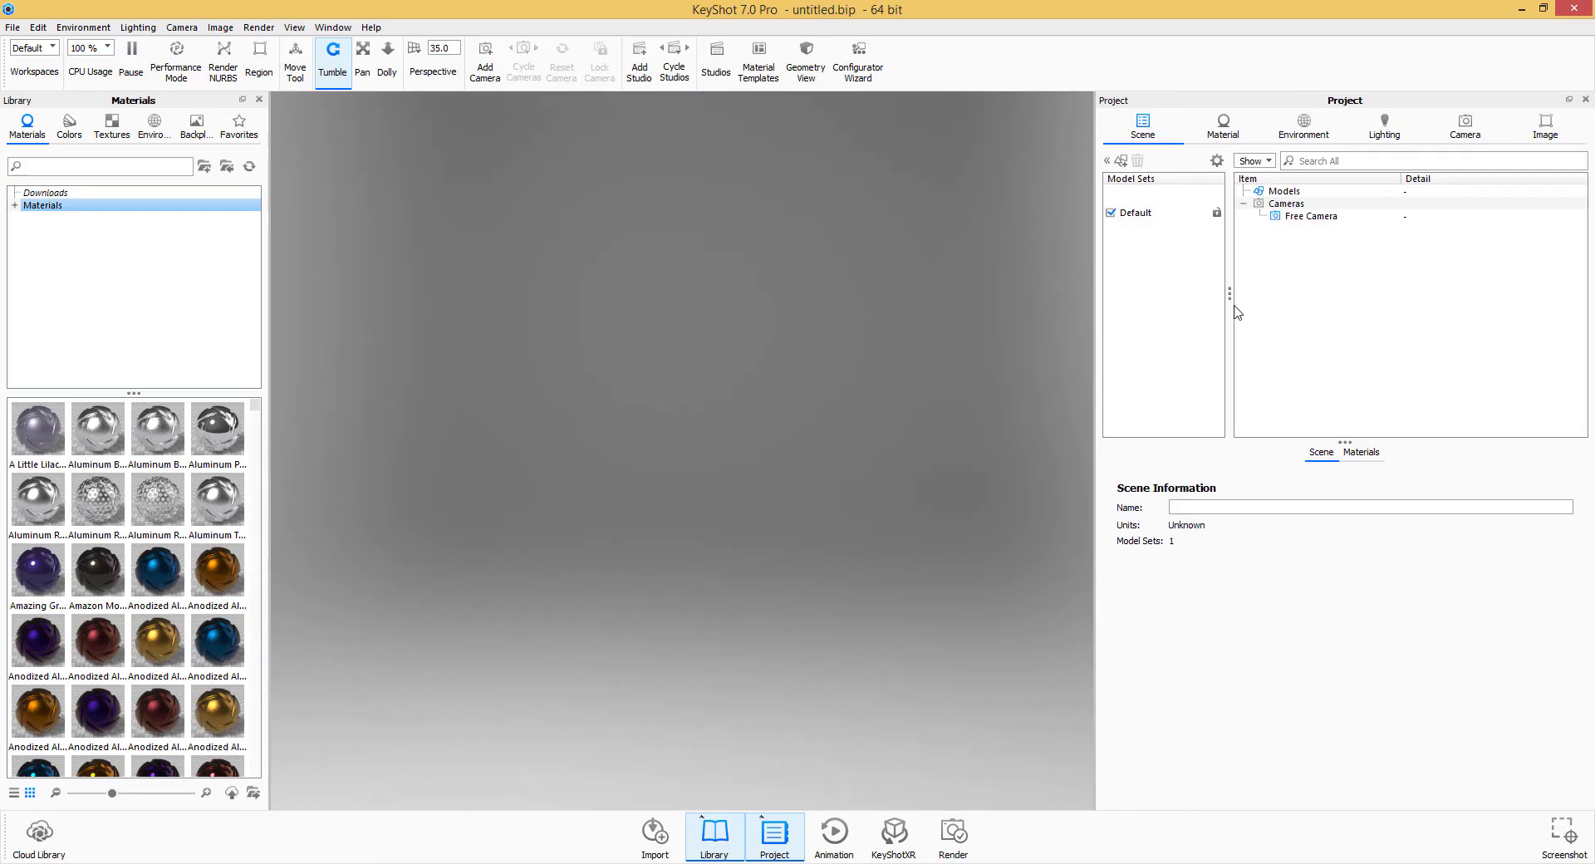
left_click_drag(1230, 303, 1296, 310)
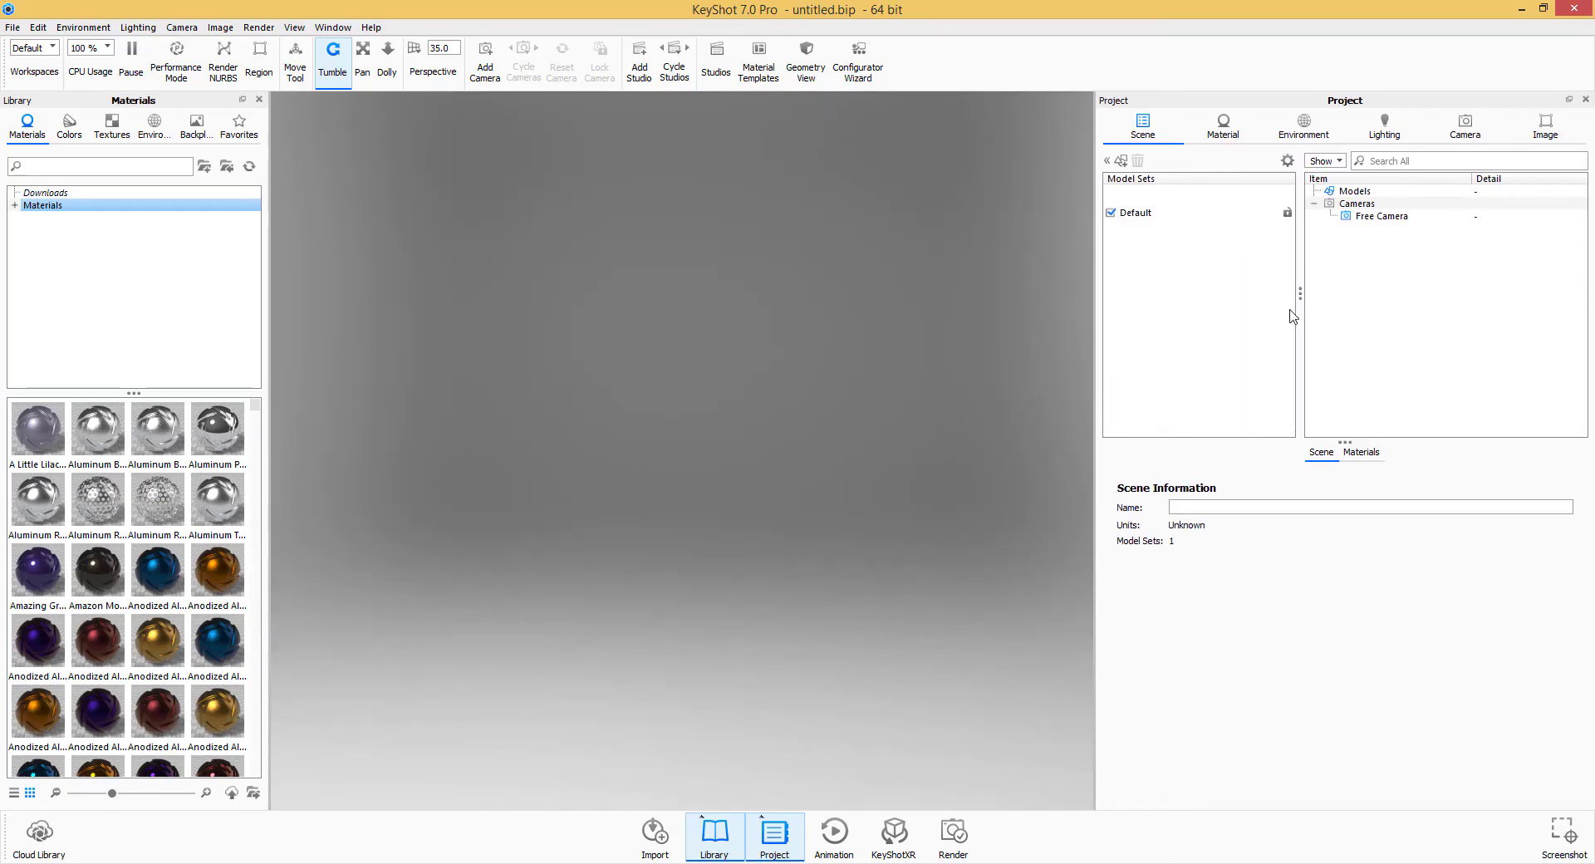
left_click(1144, 213)
left_click(1151, 217)
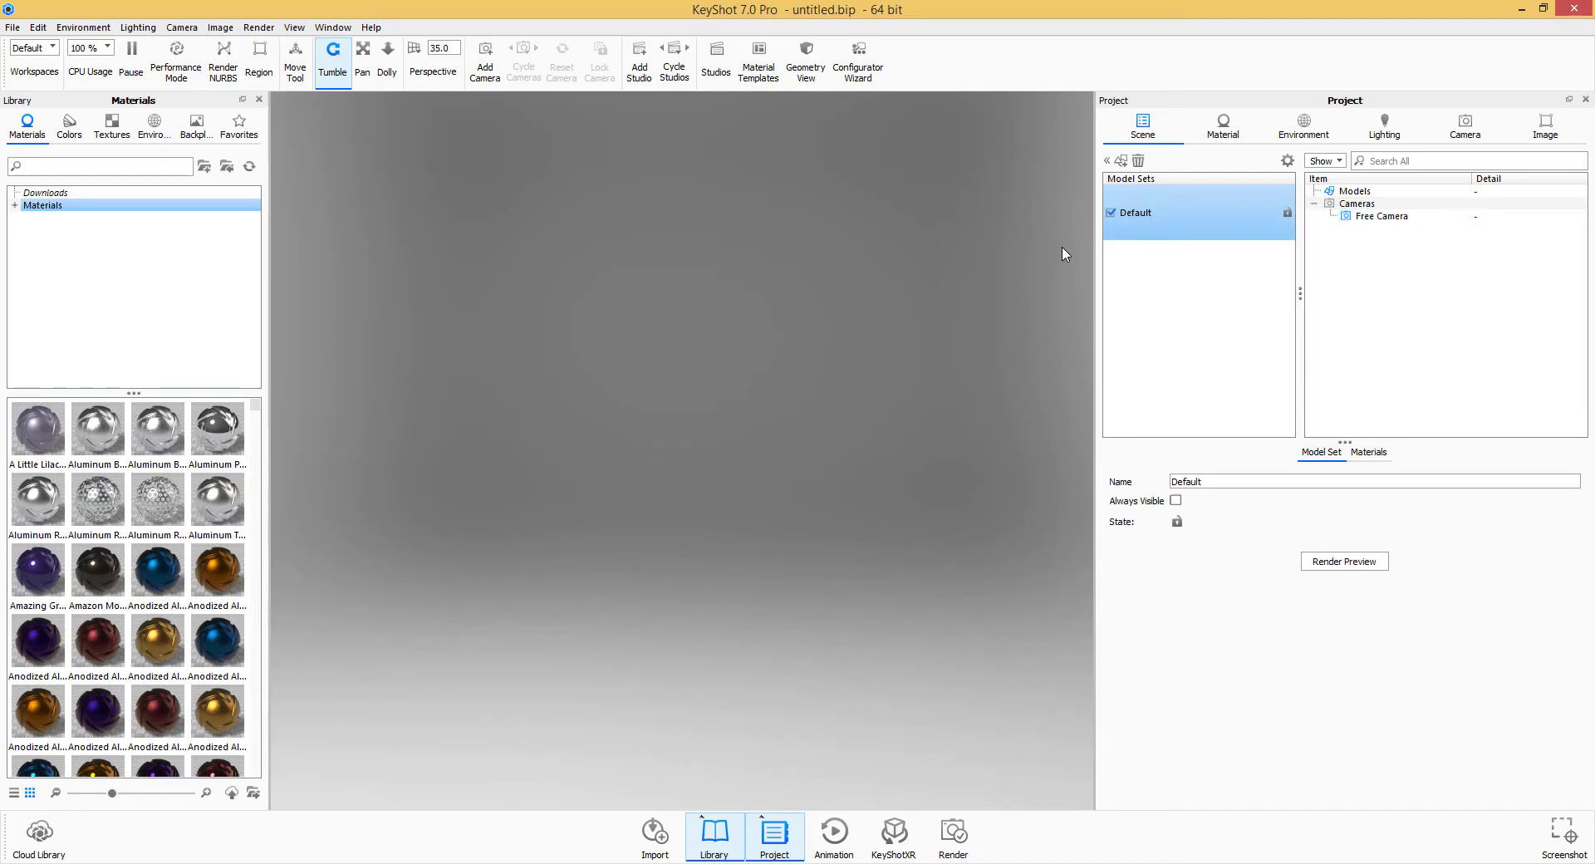
Step through Lighting, Camera, Image, Scene, Material and Environment tabs, ending on startup.hdr settings.
left_click(1392, 136)
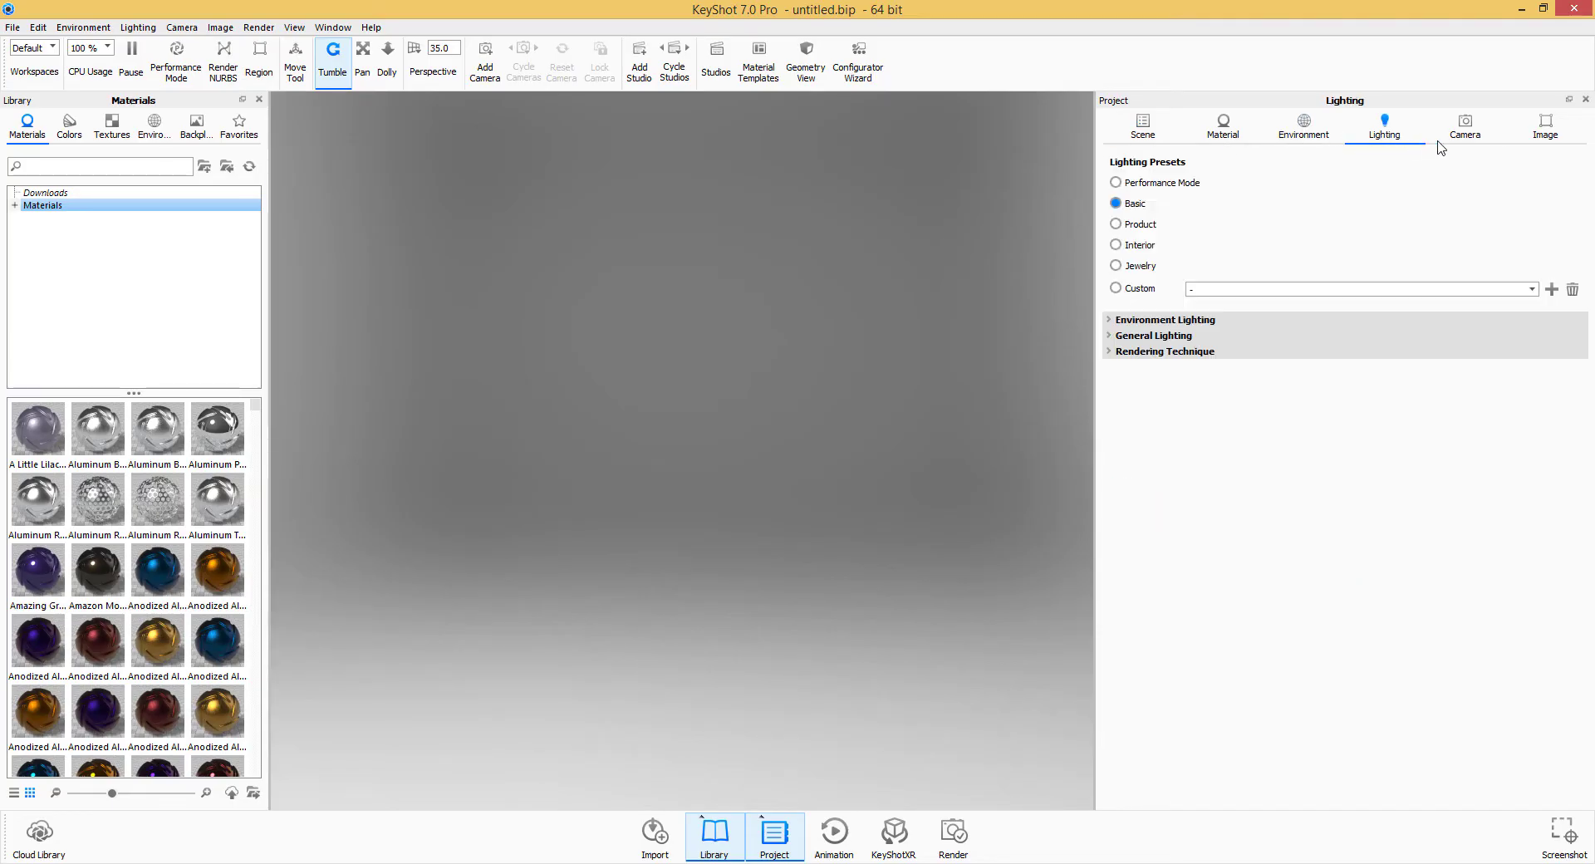
left_click(1459, 138)
left_click(1545, 133)
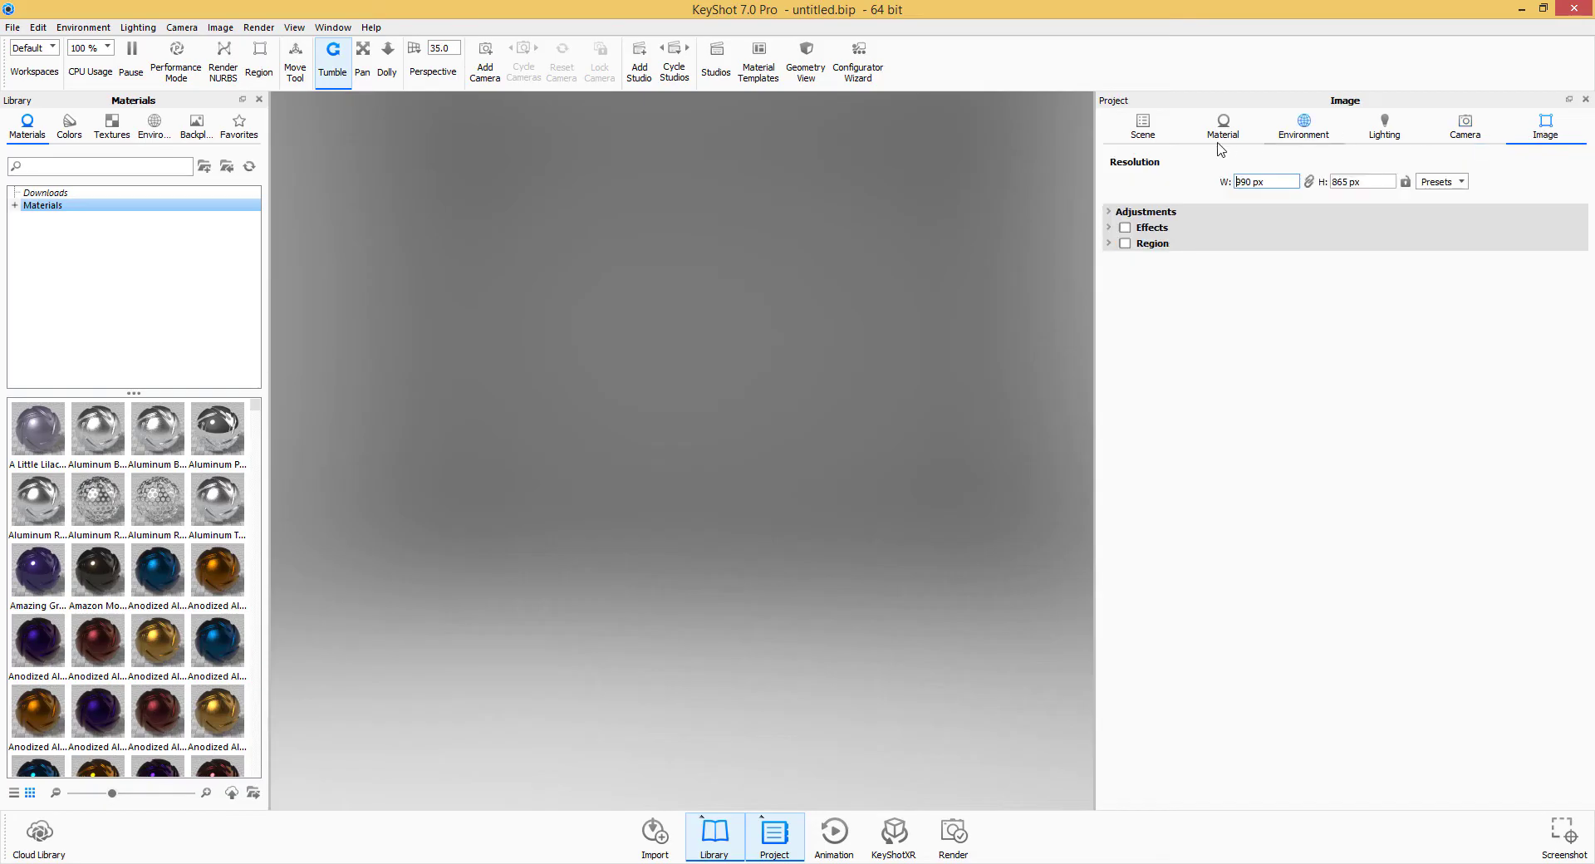
left_click(1142, 129)
left_click(1223, 126)
left_click(1303, 126)
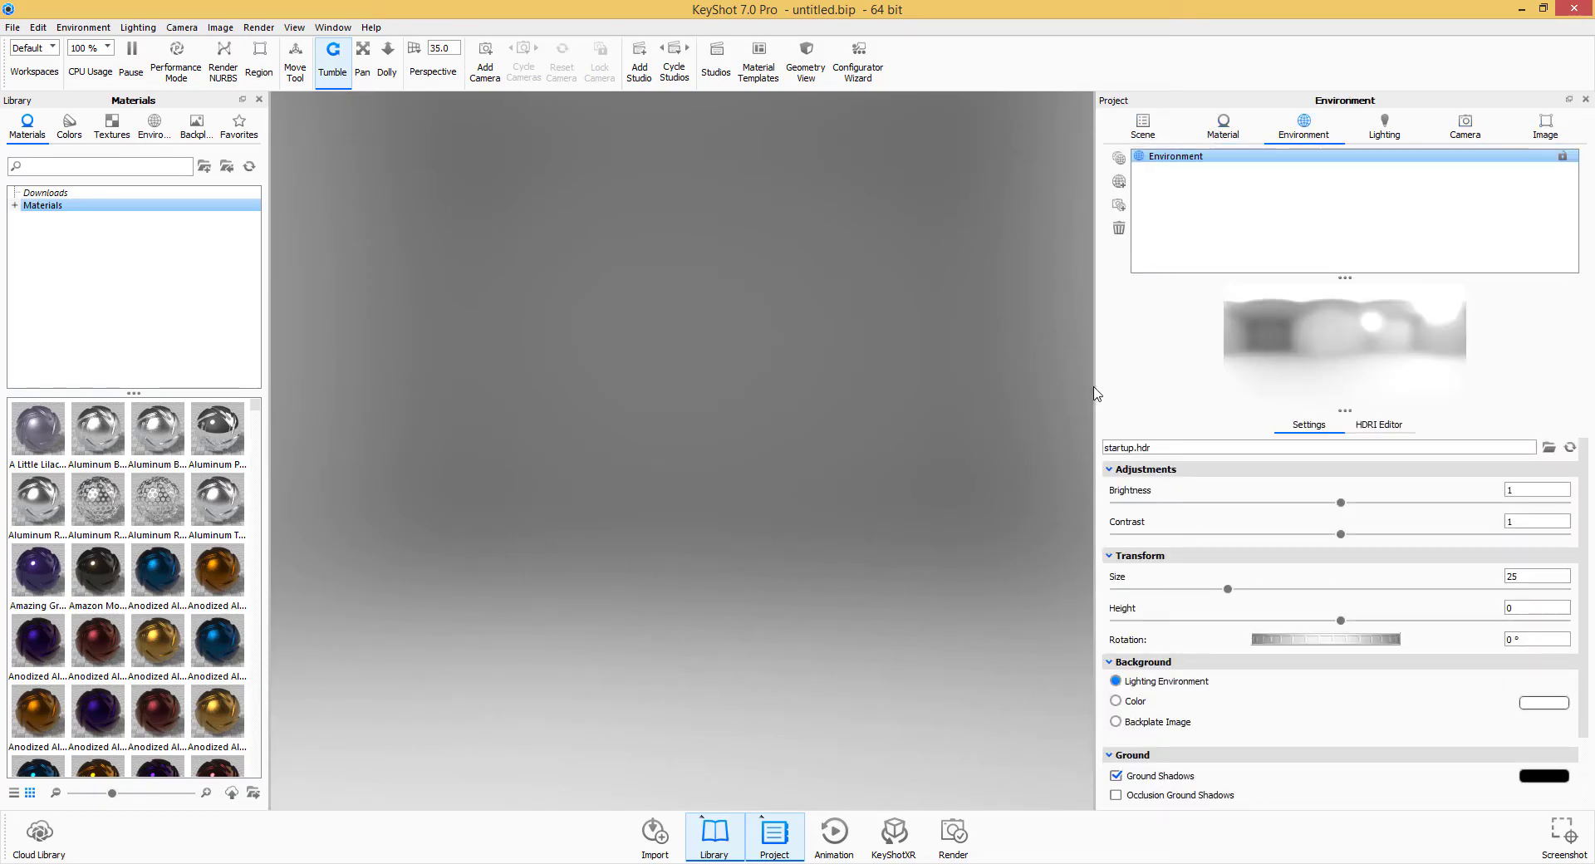
left_click_drag(1094, 393, 1172, 393)
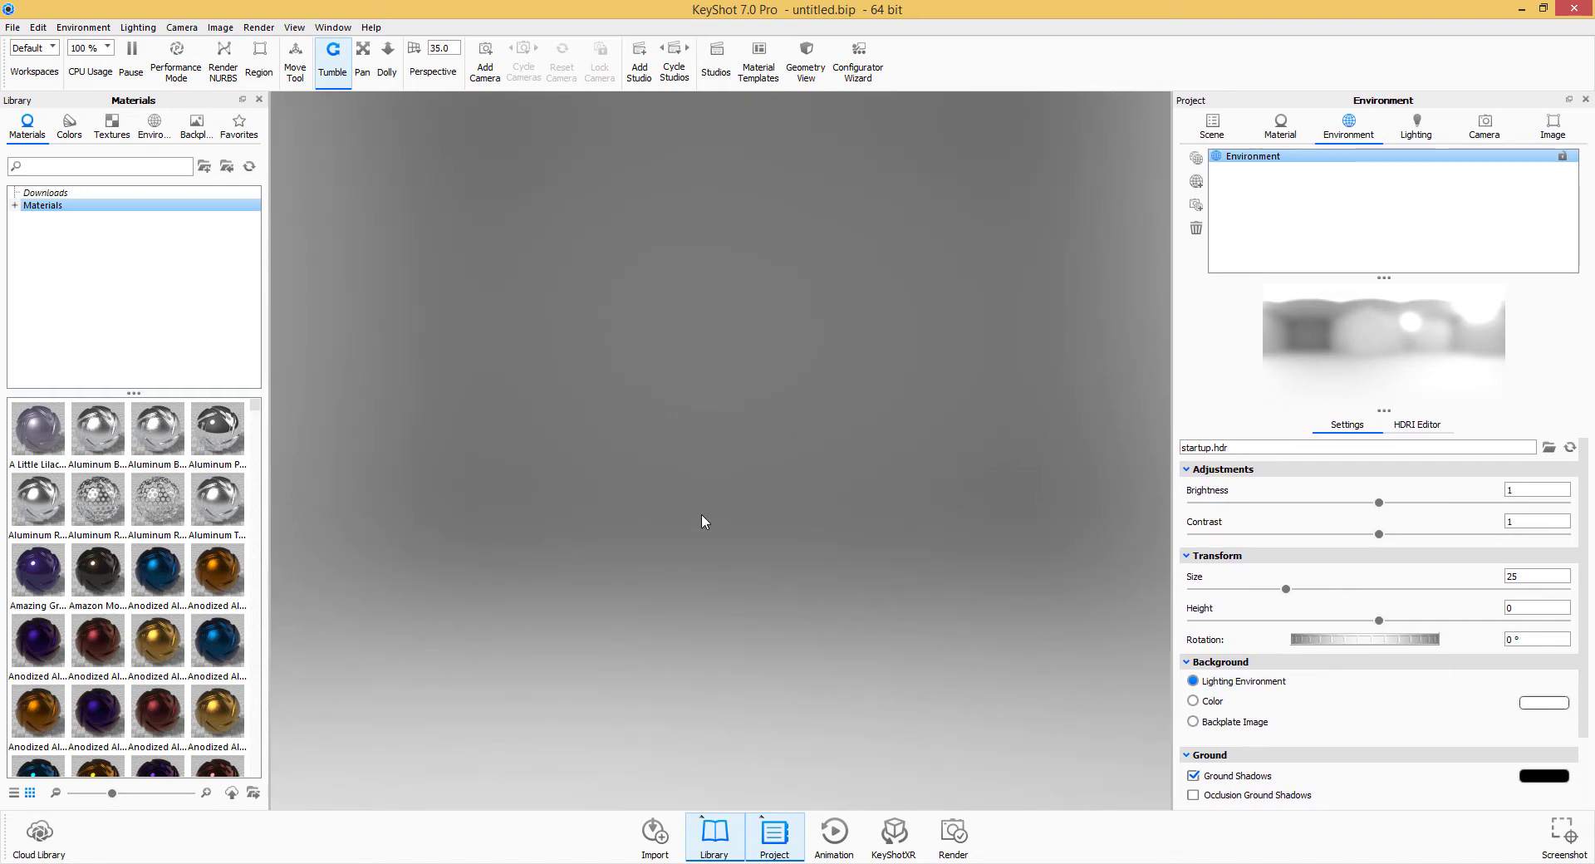
left_click_drag(701, 511, 790, 550)
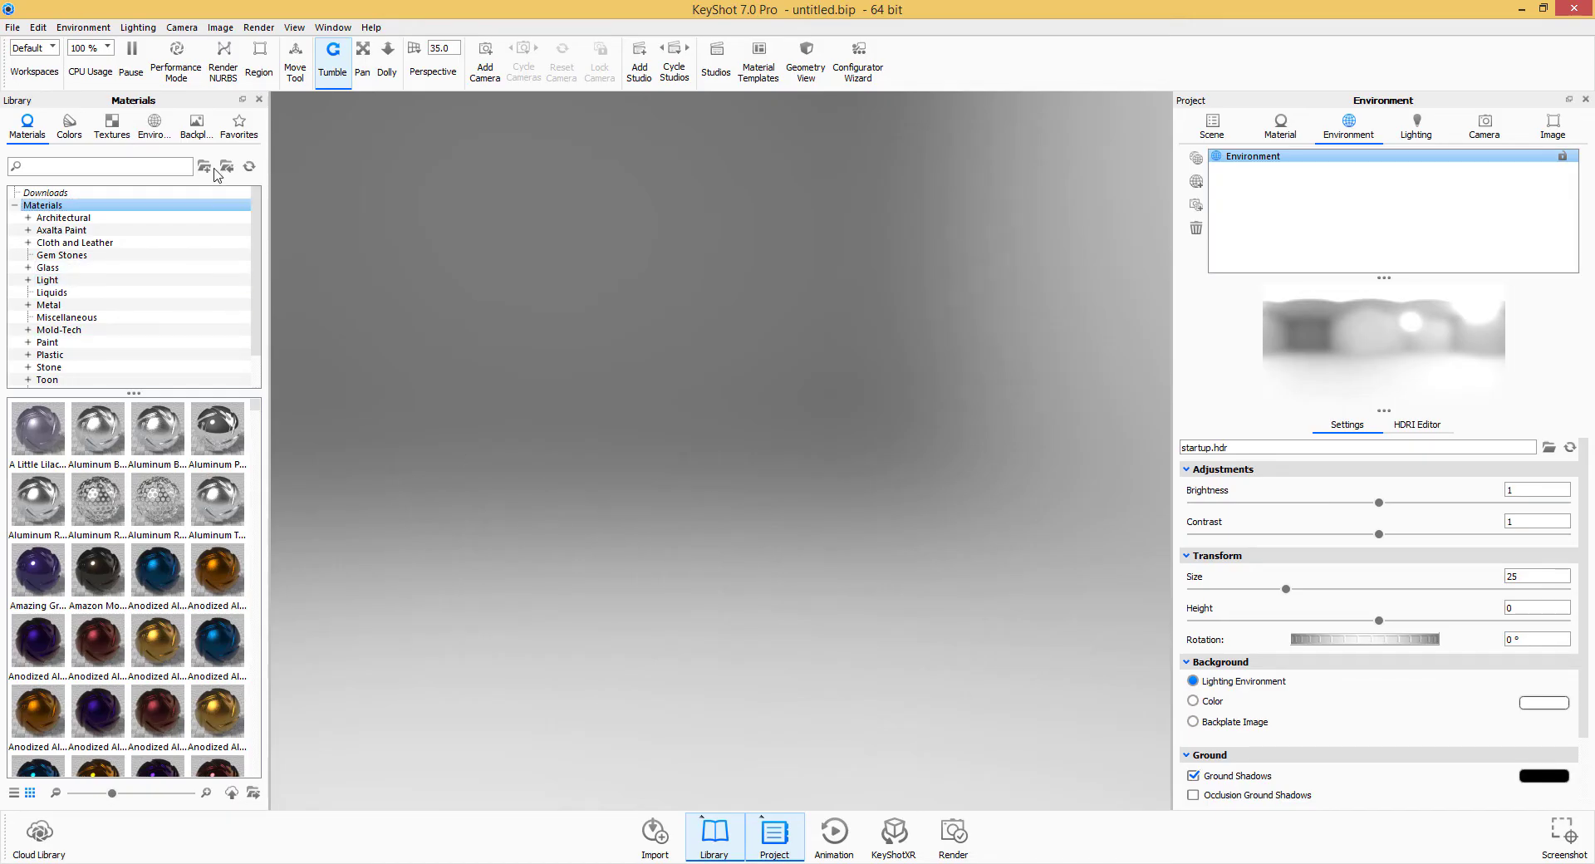
Add a sphere to the empty scene and zoom in around it.
left_click(39, 27)
mouse_move(83, 91)
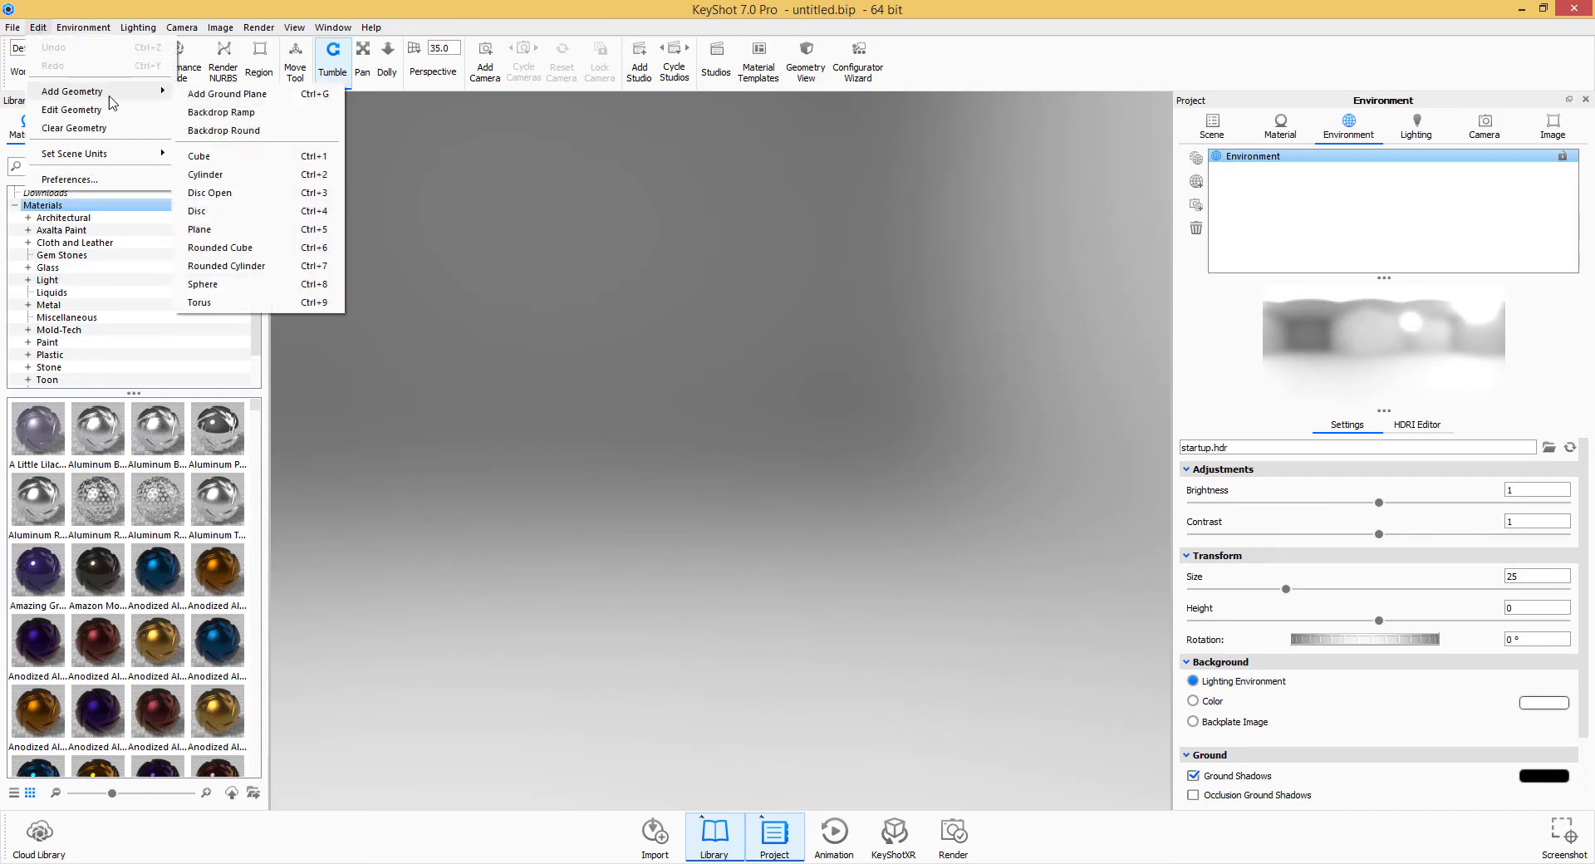
left_click(218, 284)
scroll(704, 545, "up", 5)
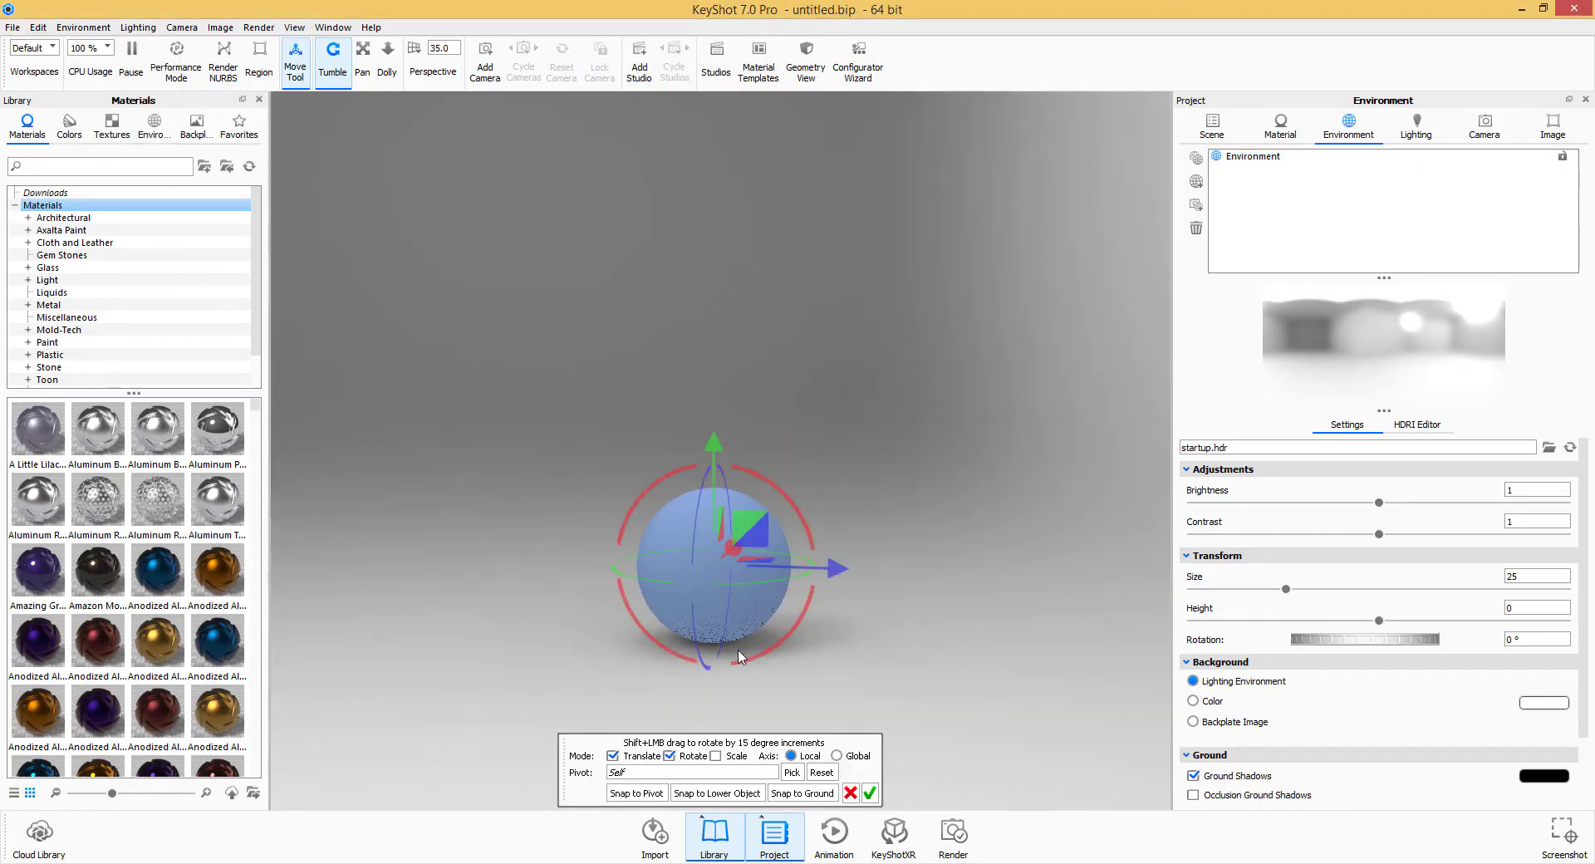
scroll(935, 424, "up", 2)
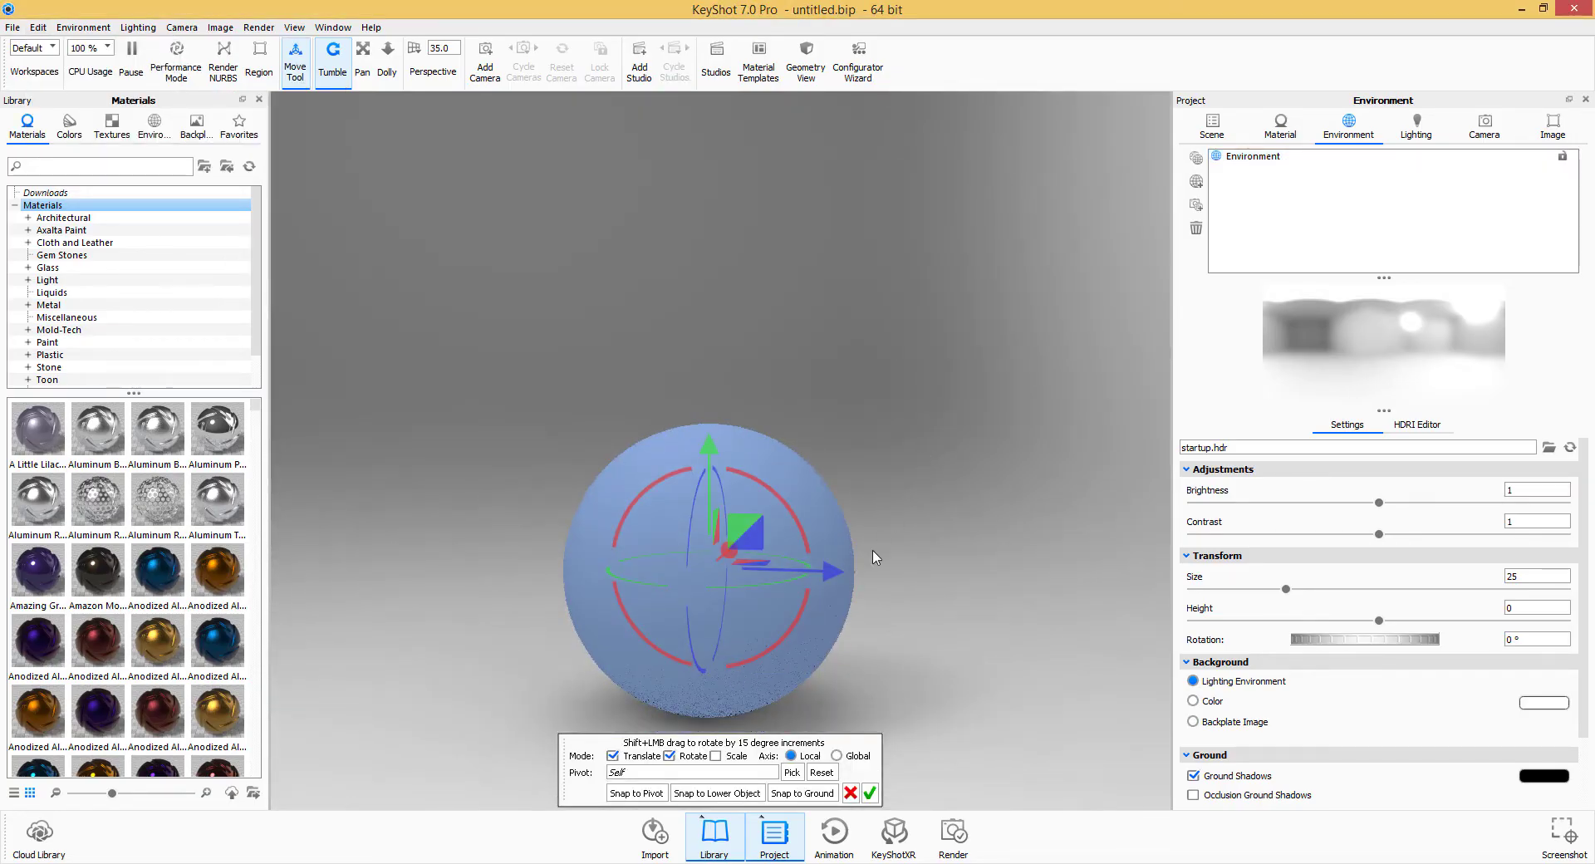
scroll(955, 299, "up", 2)
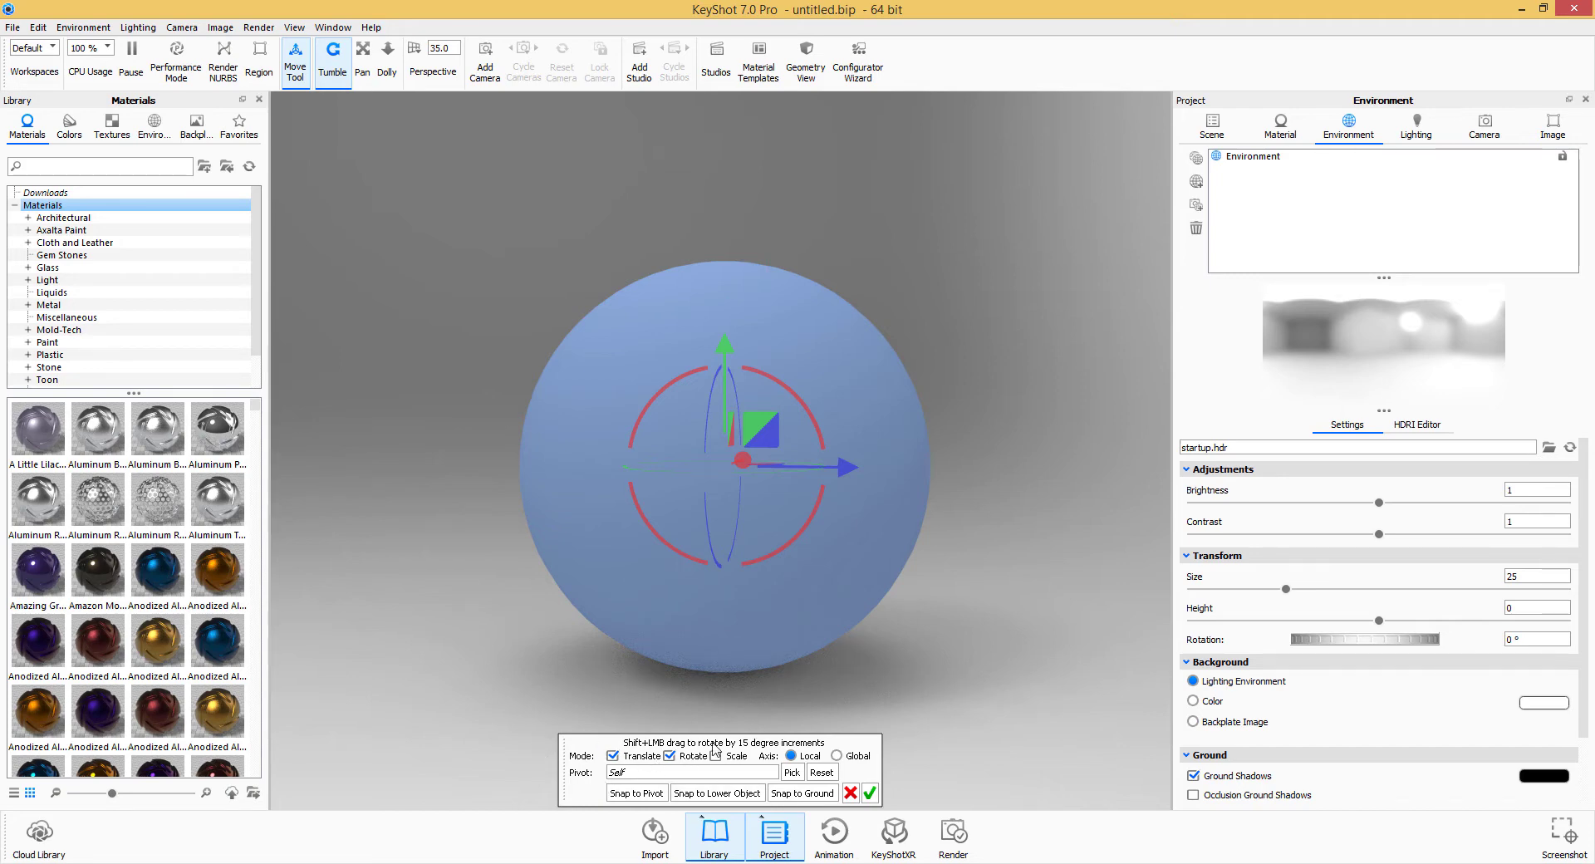
left_click_drag(948, 602, 986, 576)
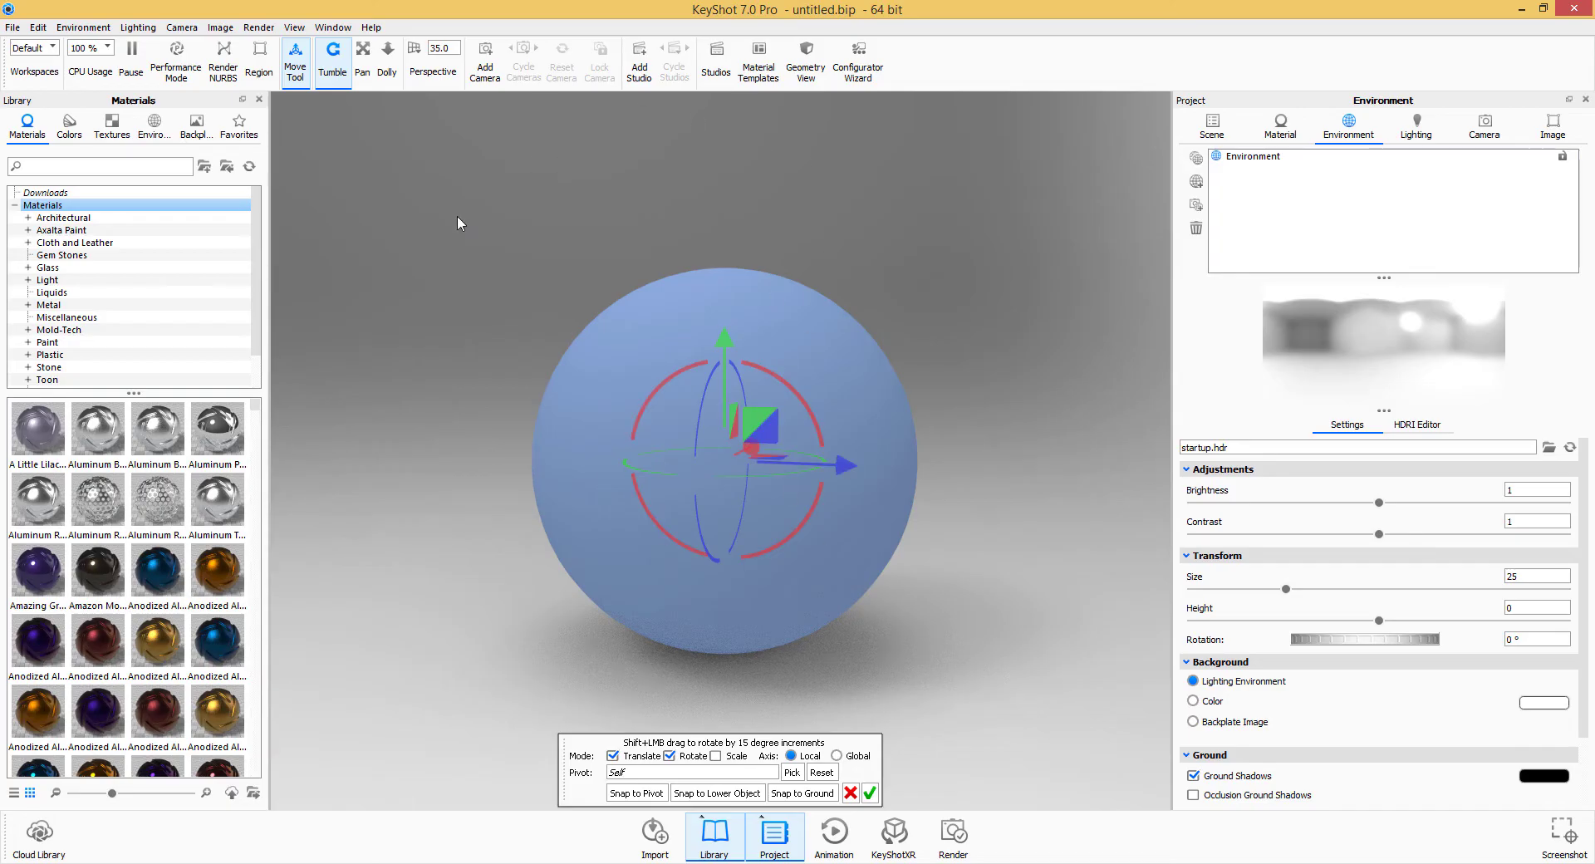
Move the sphere along Z to Y 0.5, Z -0.4001, confirm, and deselect it.
left_click_drag(838, 465, 954, 481)
left_click(1211, 124)
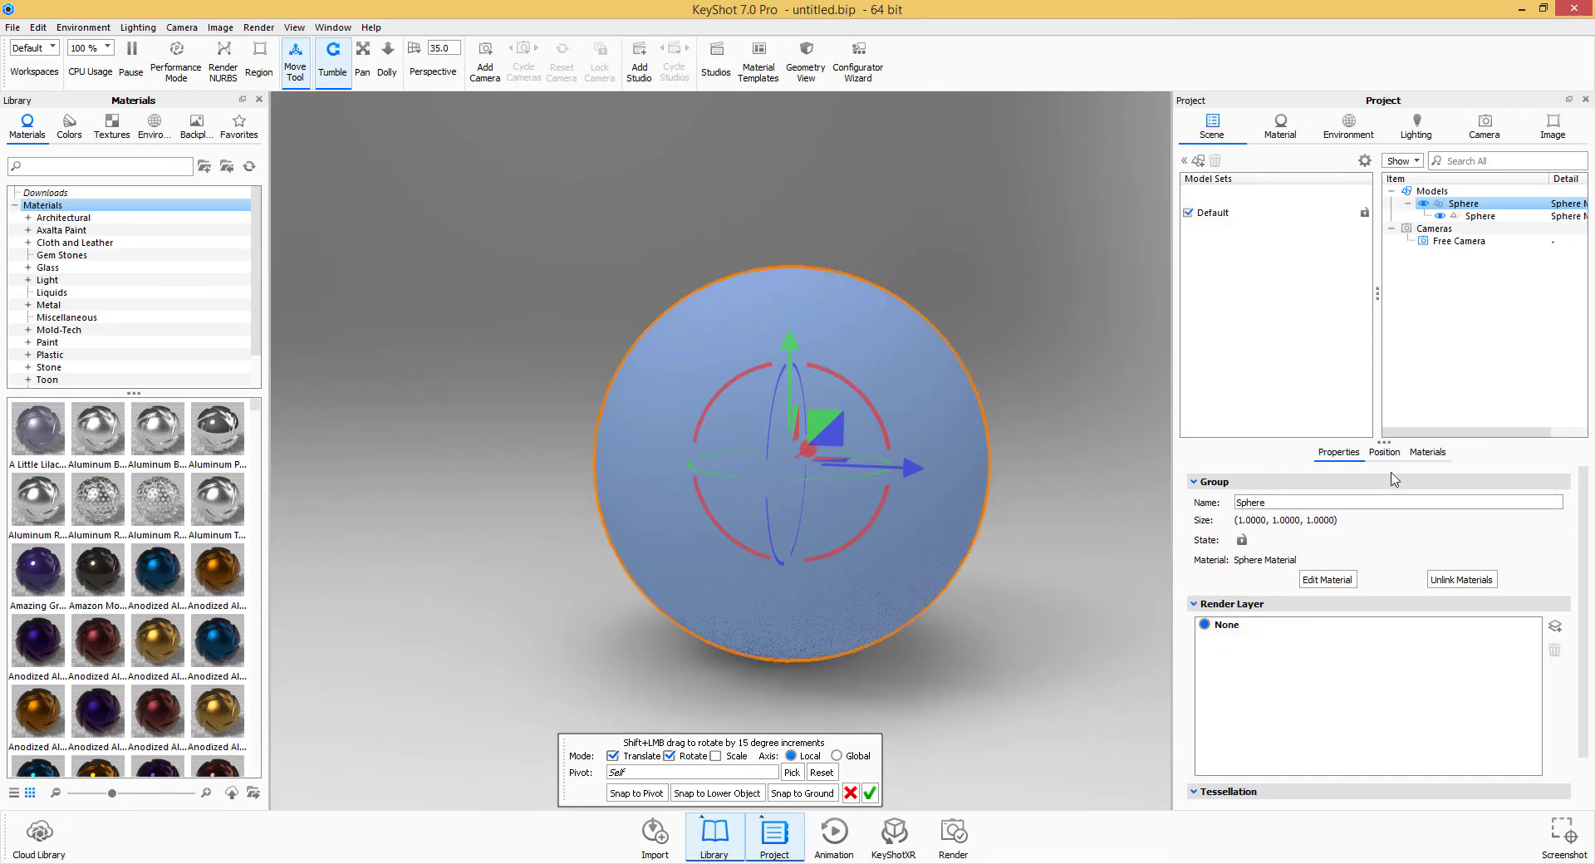
left_click(1383, 452)
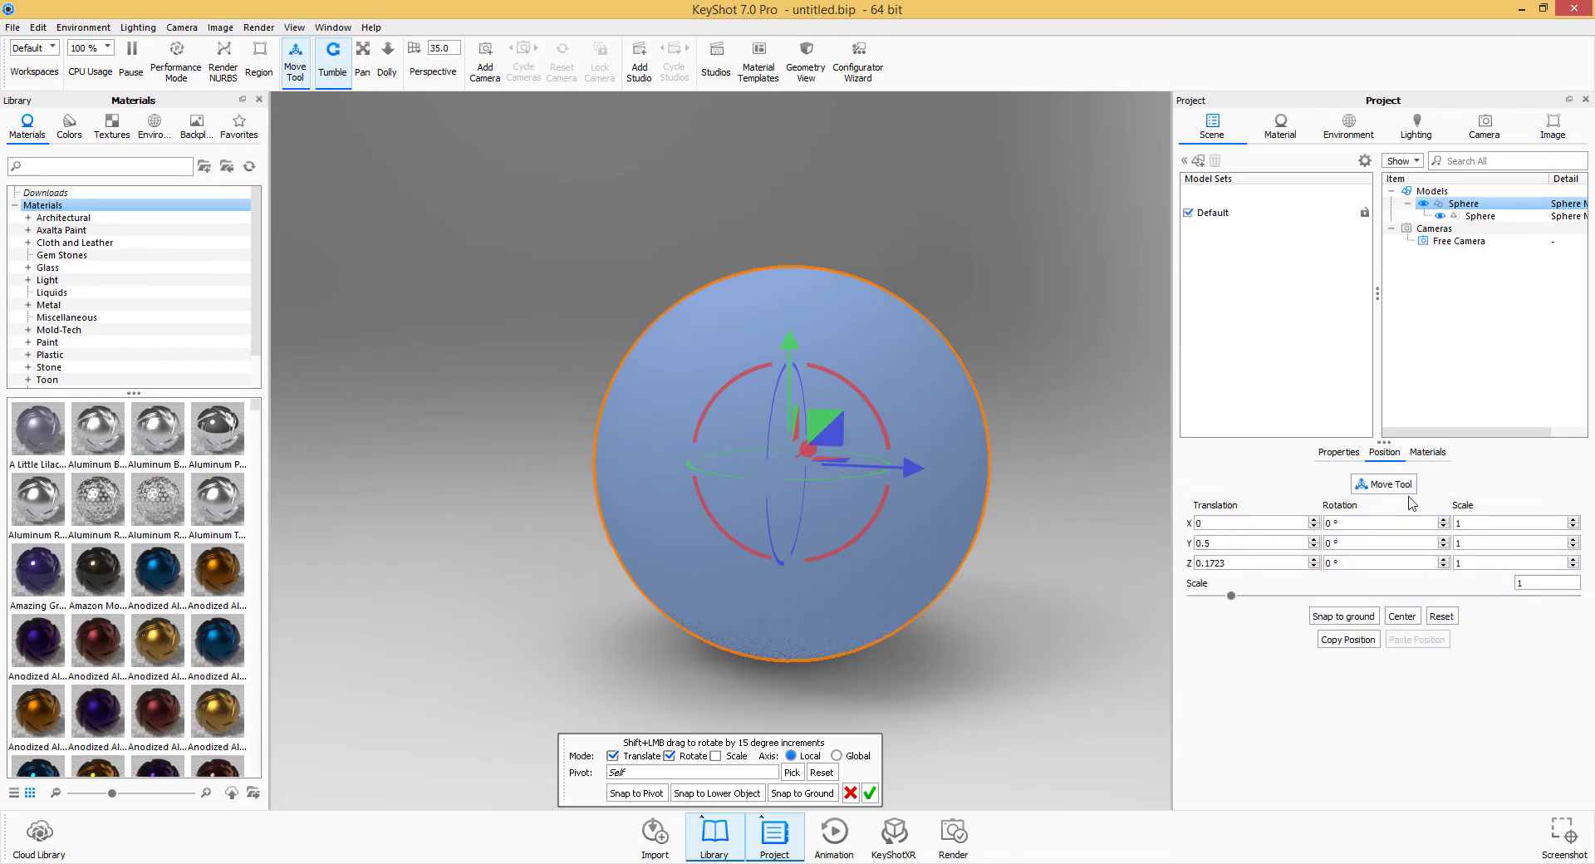
left_click_drag(900, 480, 696, 451)
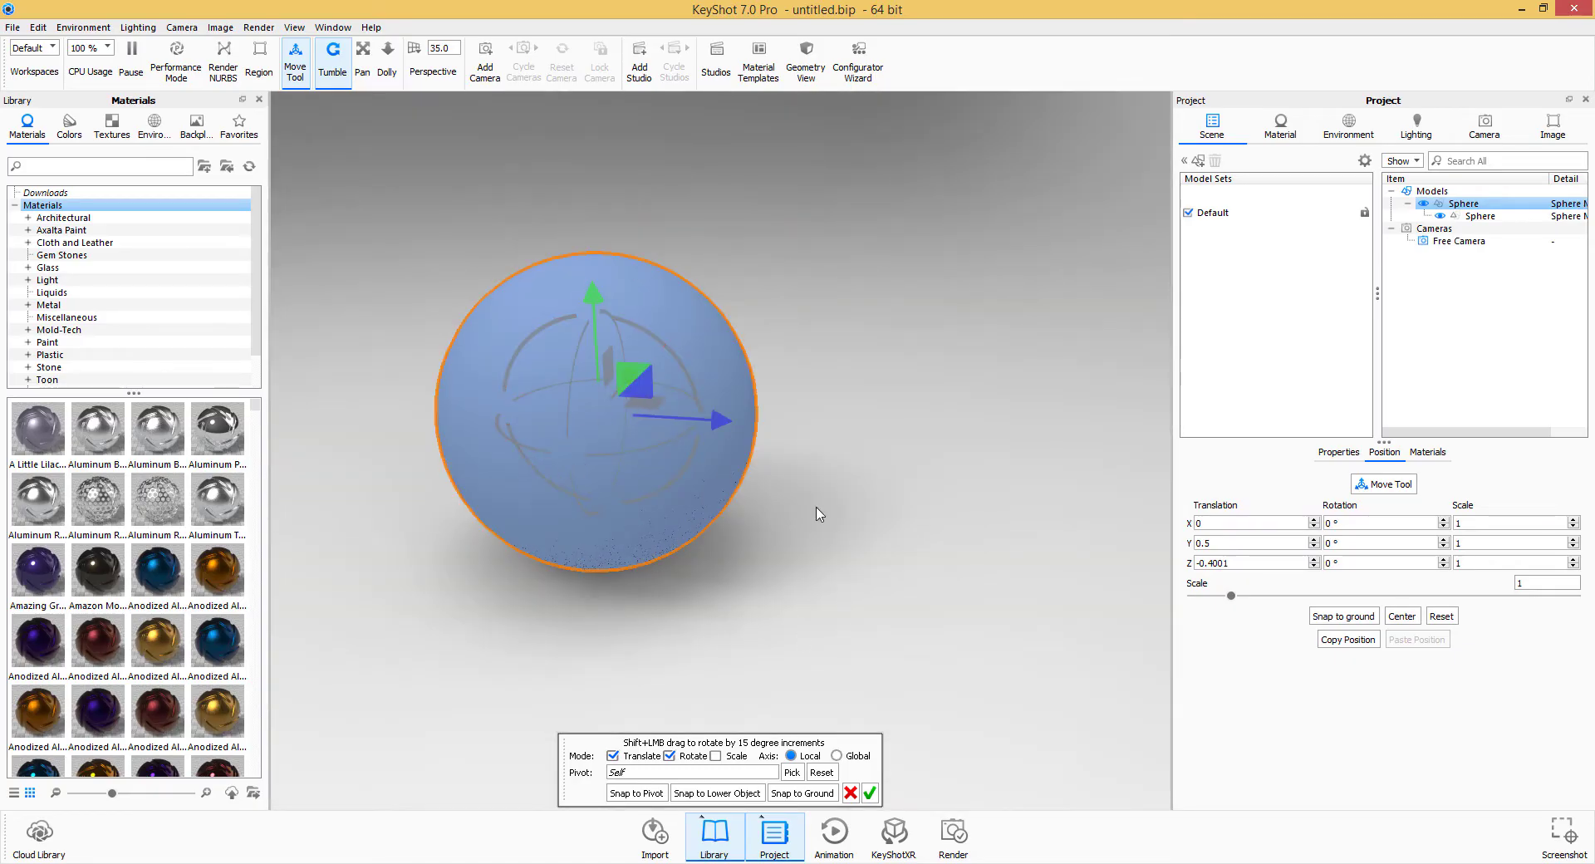
left_click_drag(857, 470, 928, 635)
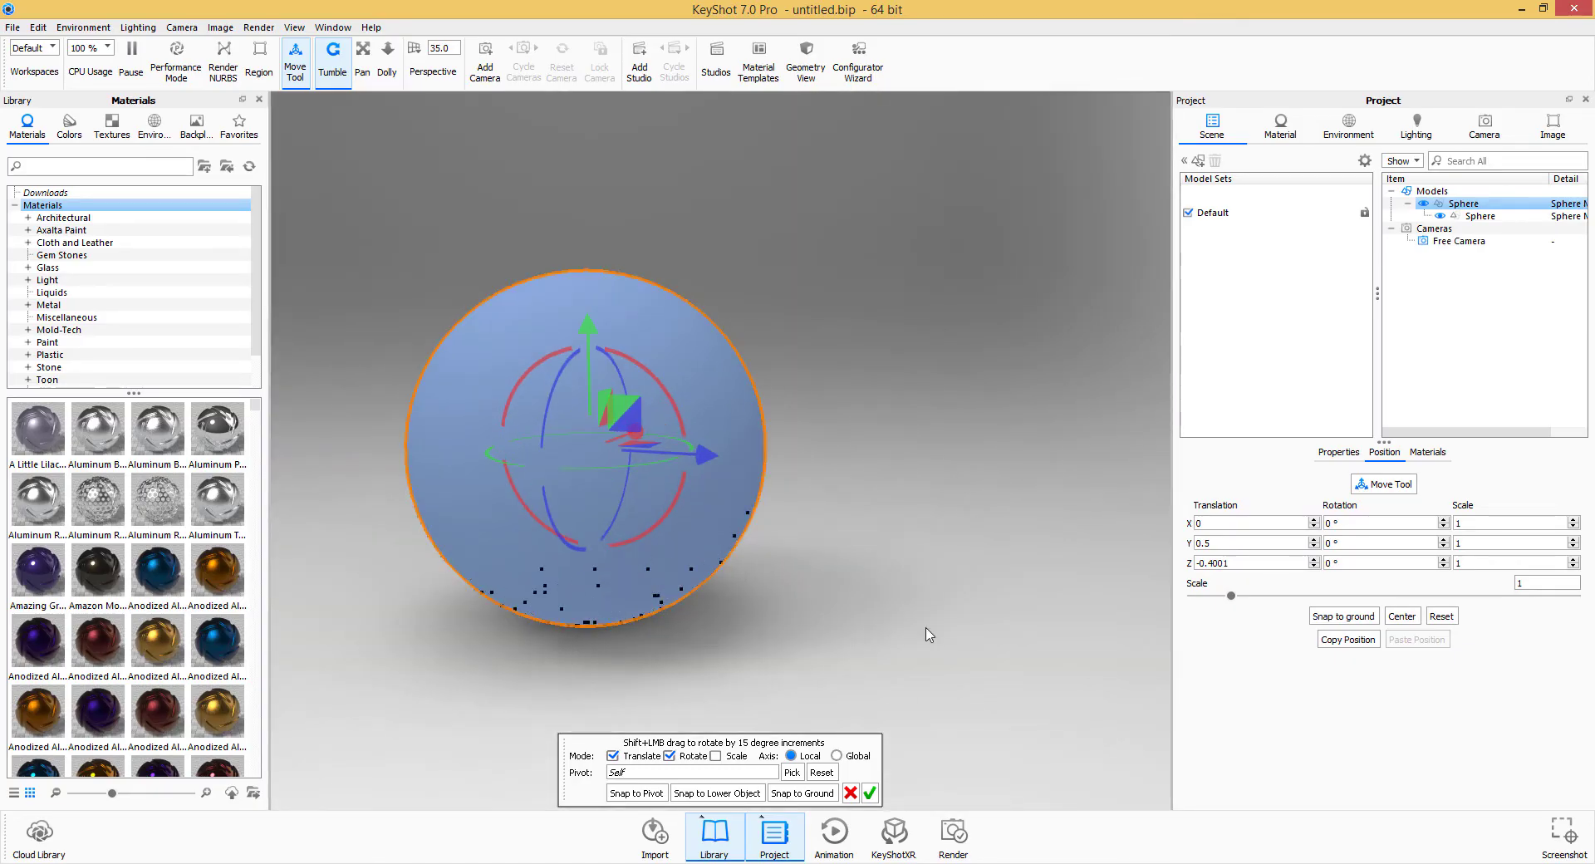
left_click(868, 790)
left_click(828, 654)
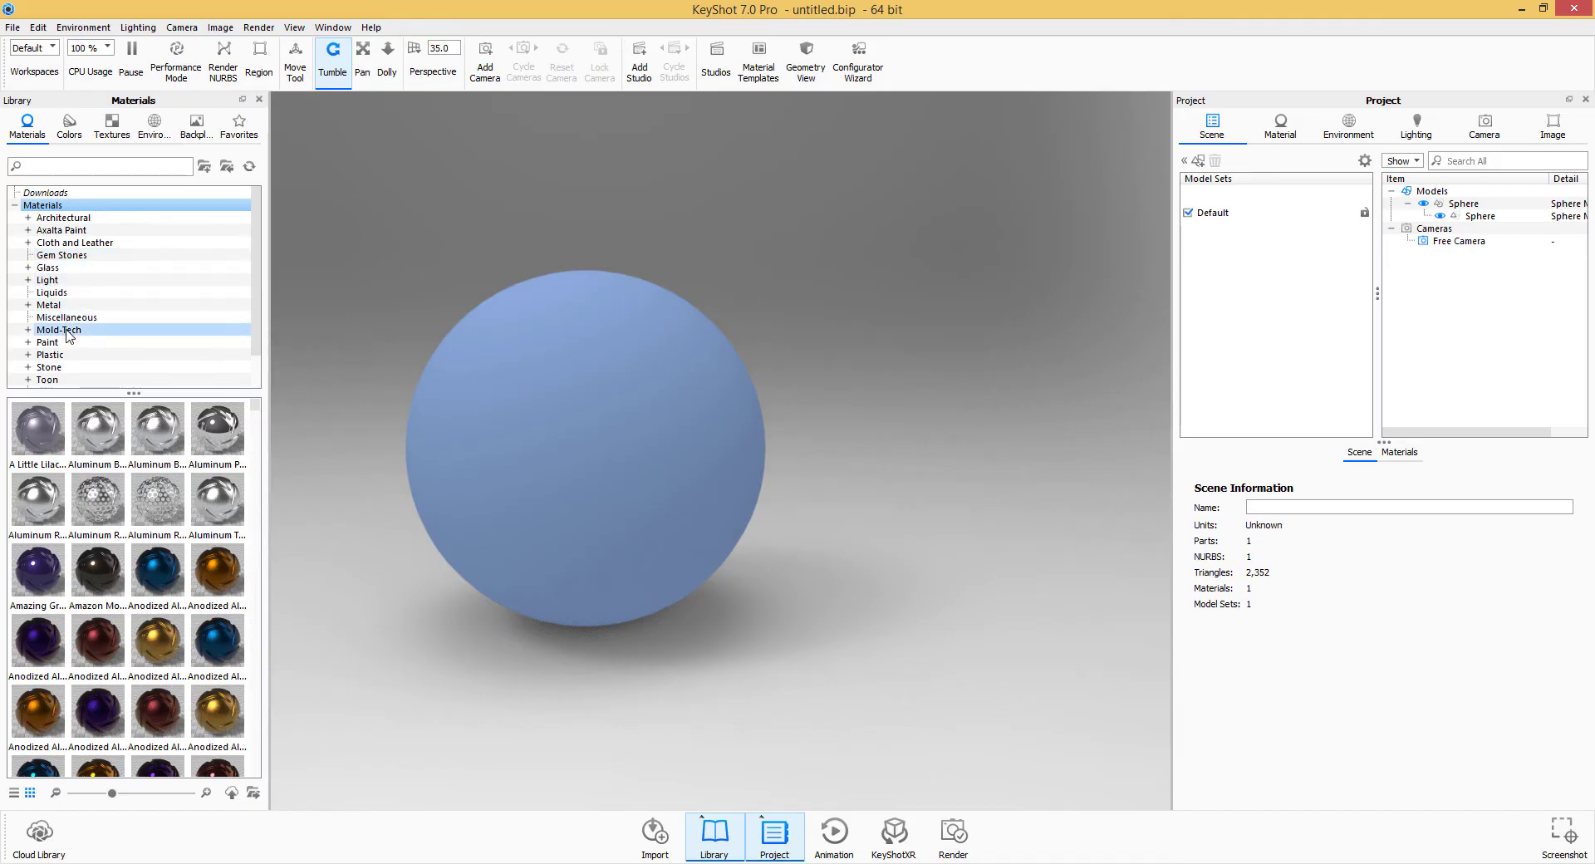
Apply the grey, then the red Plastic Cloudy material from Plastic > Cloudy to the sphere.
left_click(74, 354)
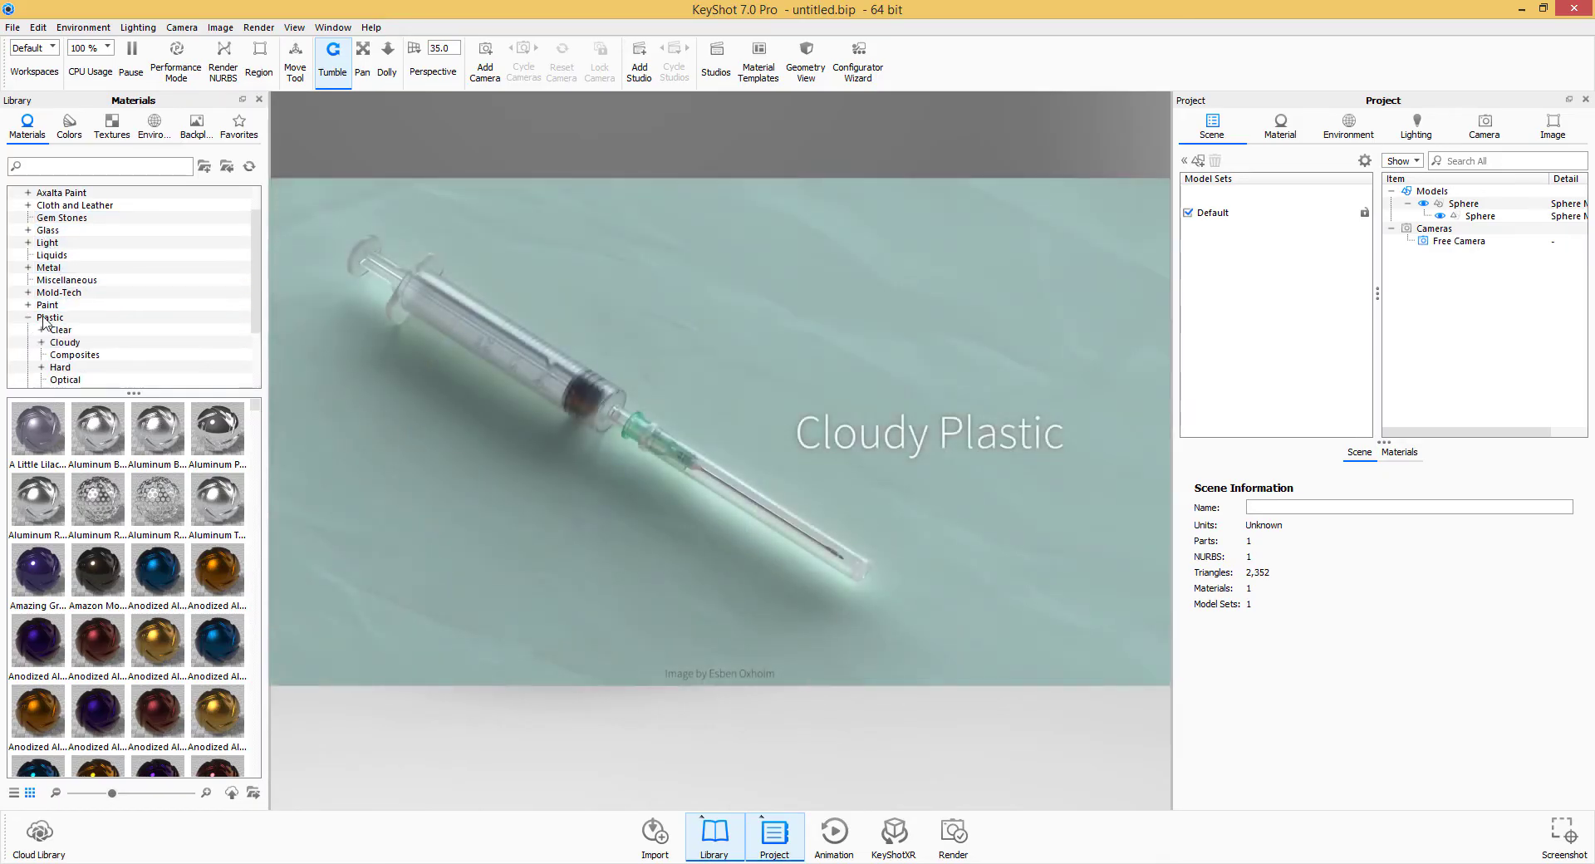
scroll(78, 316, "down", 2)
left_click(66, 267)
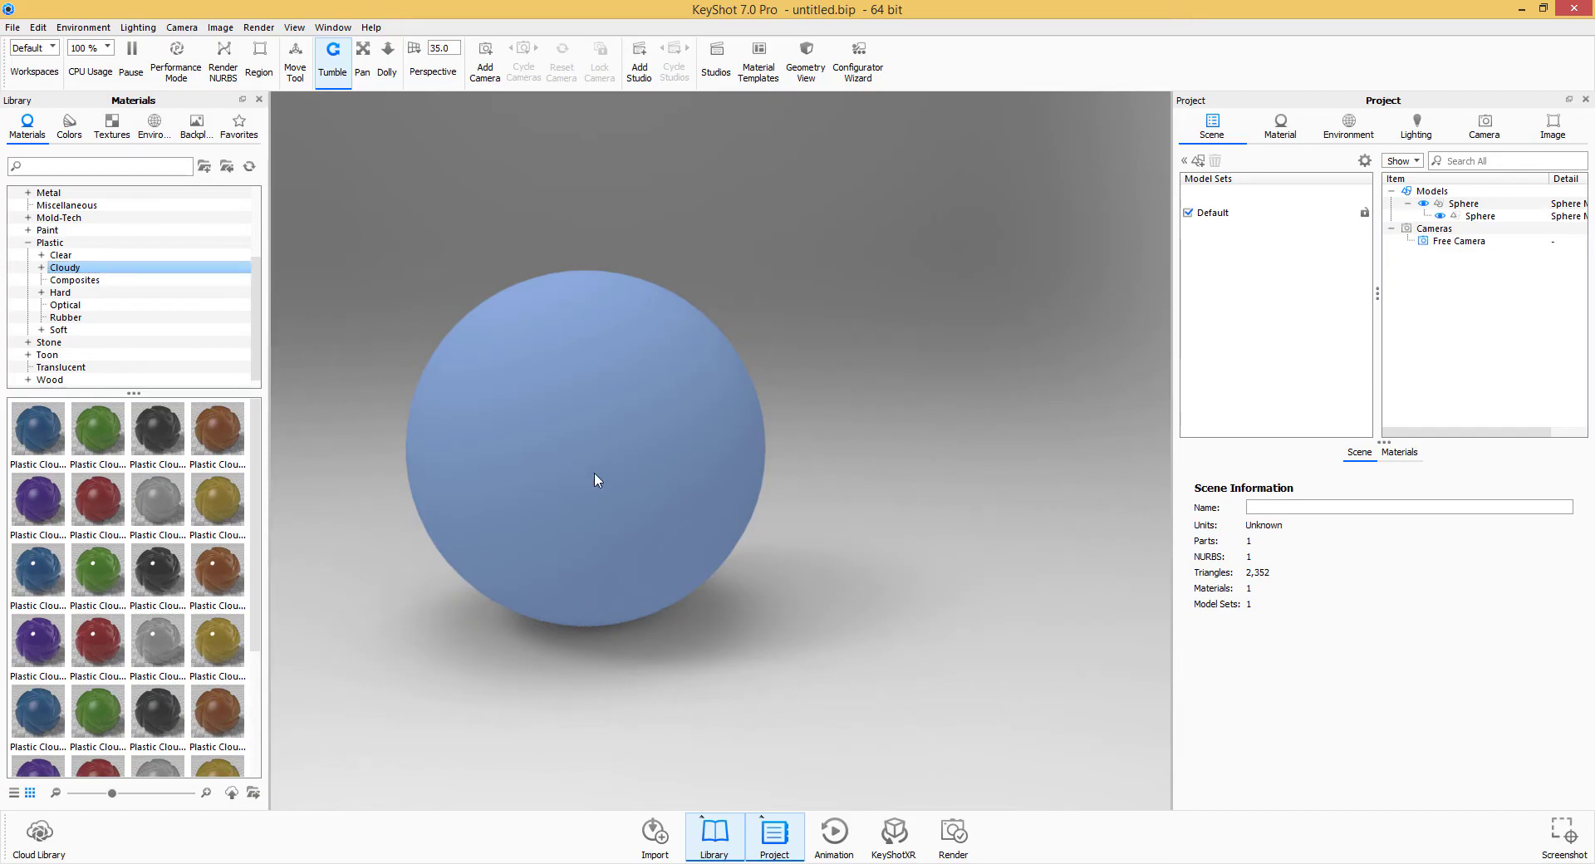
left_click_drag(158, 640, 751, 719)
scroll(690, 689, "up", 2)
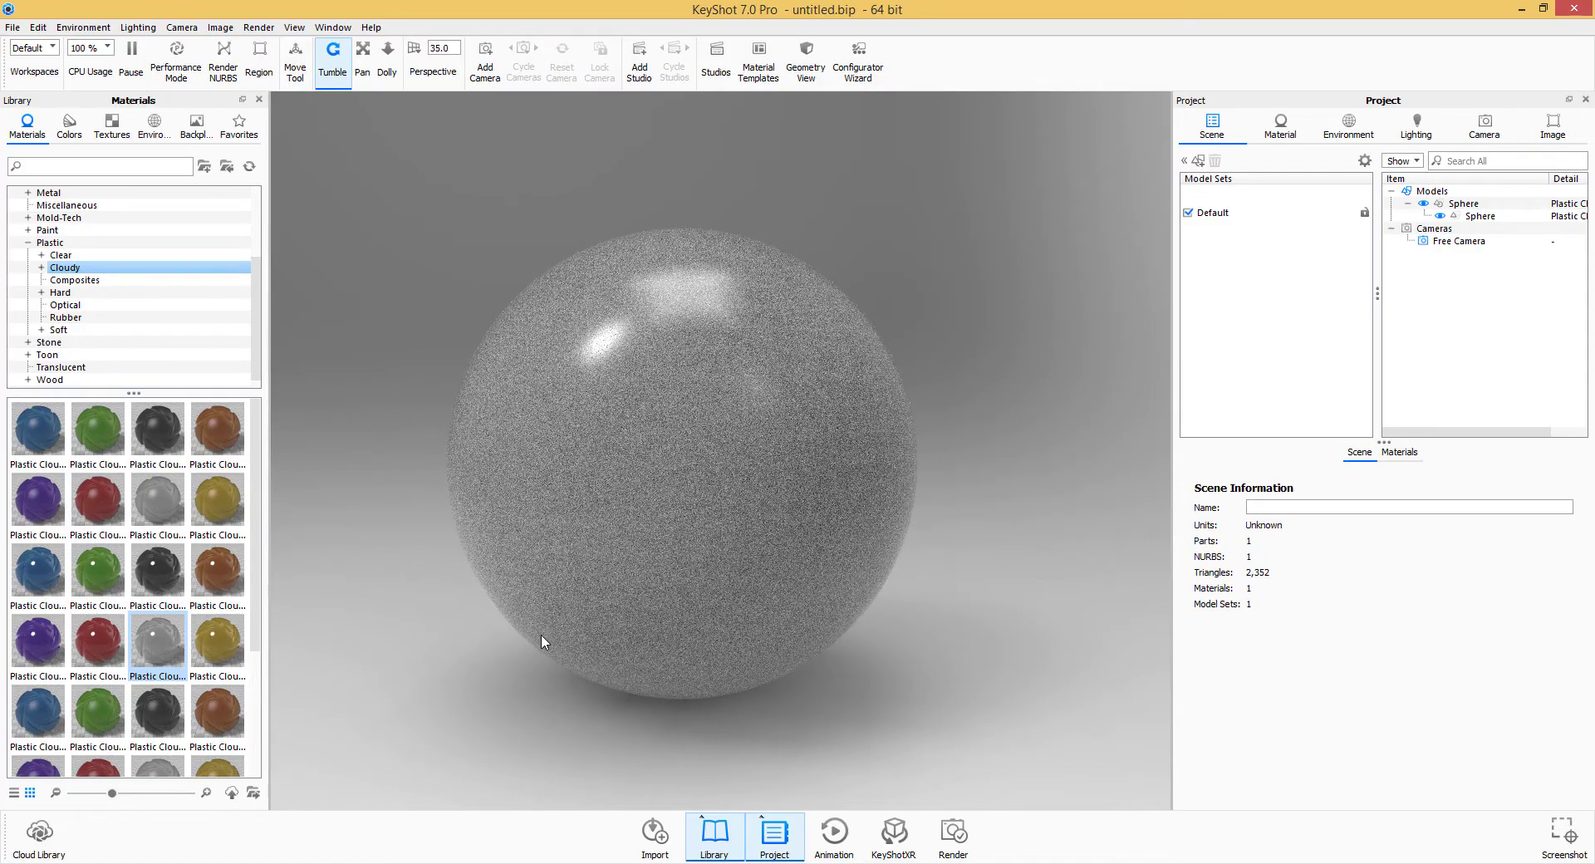
left_click_drag(541, 640, 702, 662)
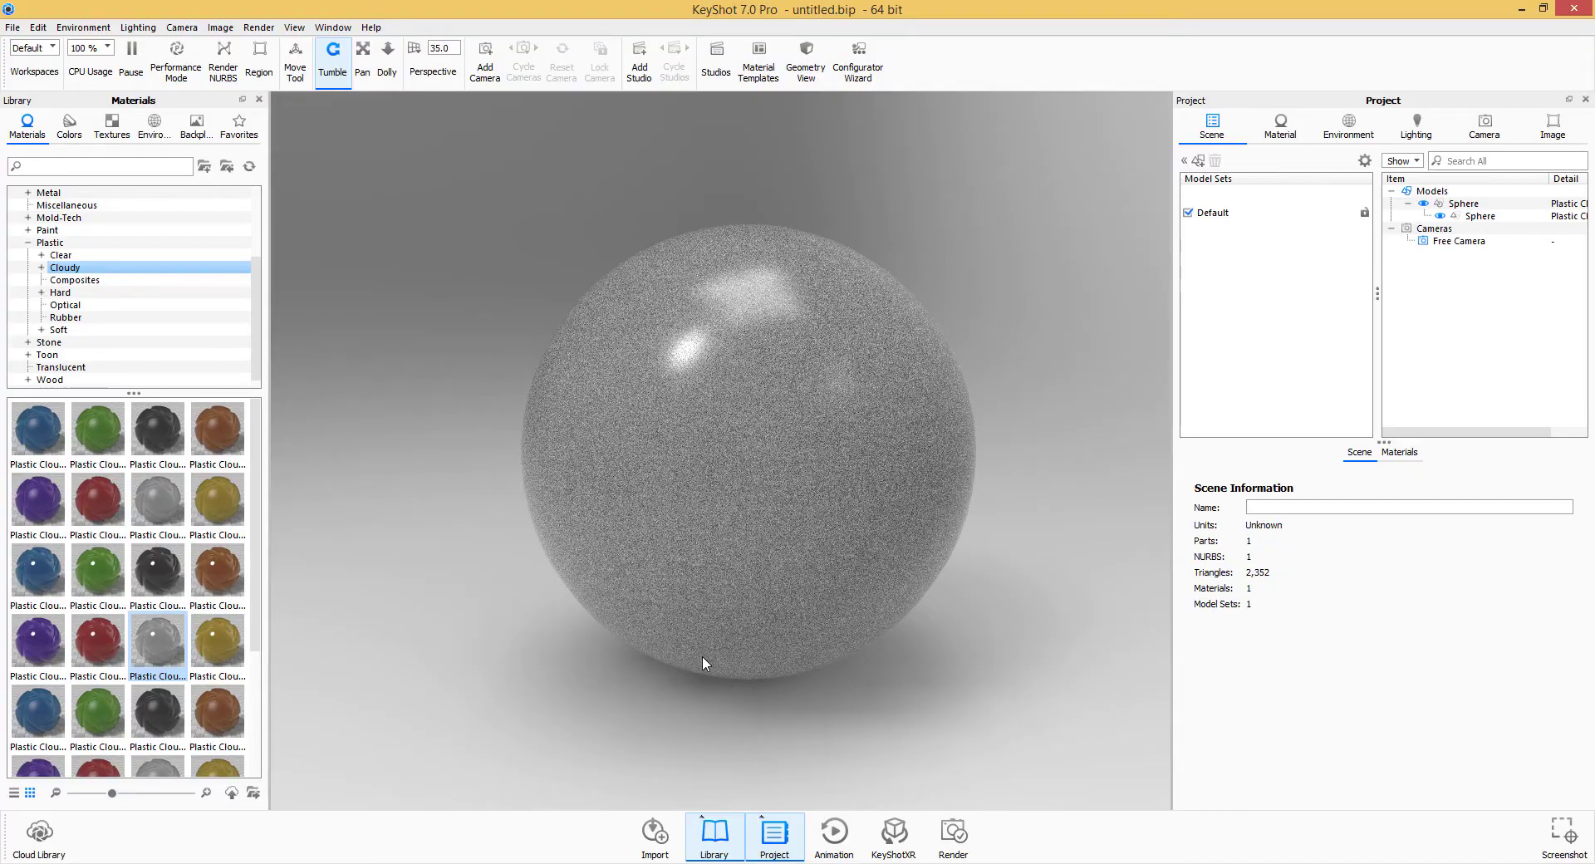
left_click_drag(97, 499, 689, 427)
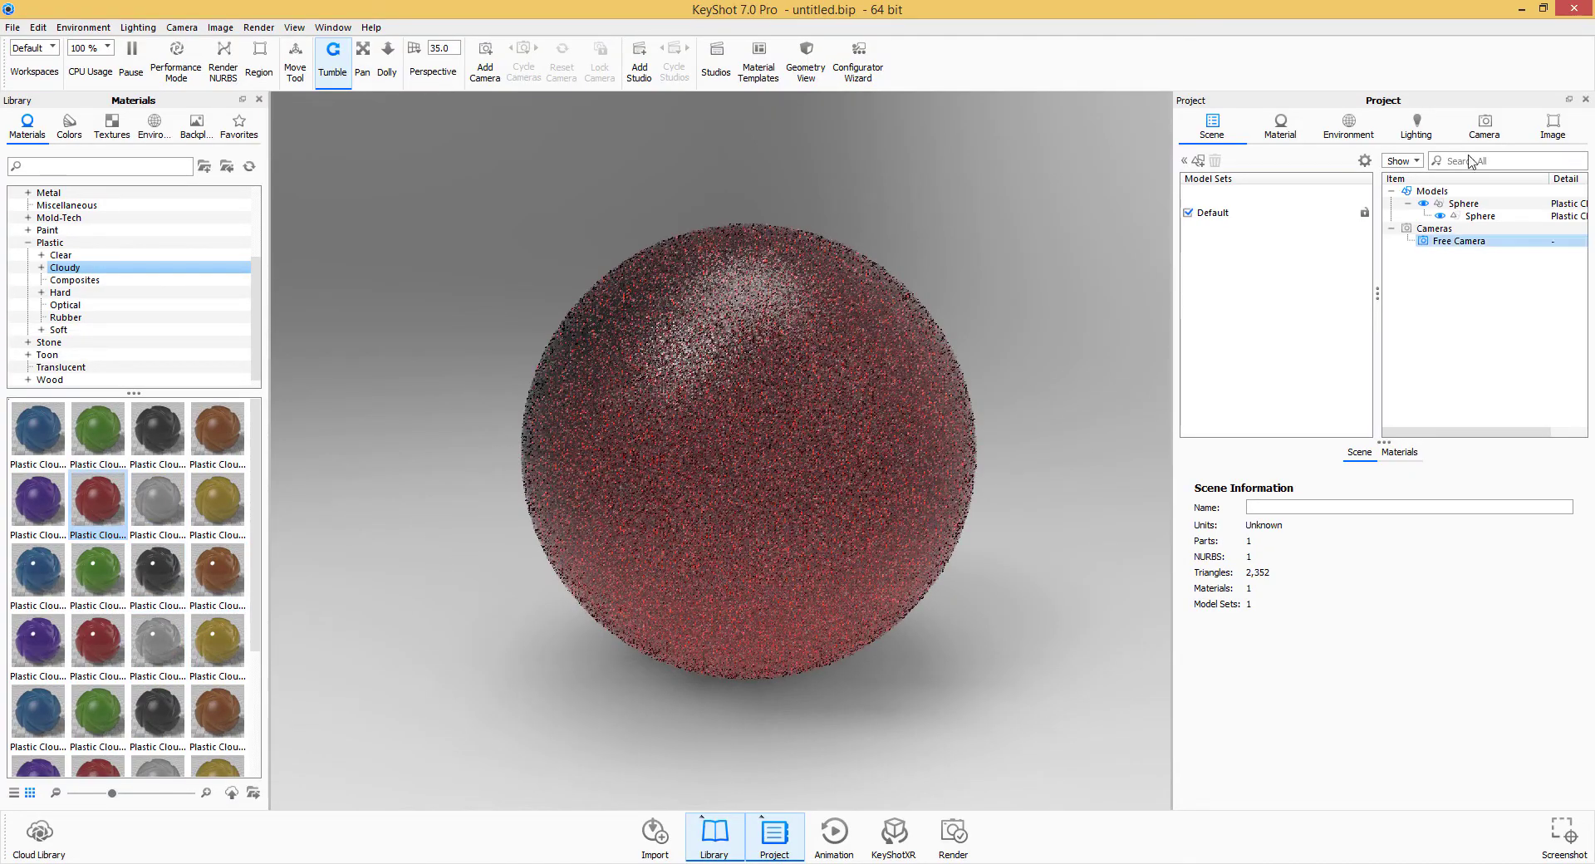
Open the Material Graph for Plastic Cloudy Rough Red 3mm and move it off the sphere.
left_click(1283, 133)
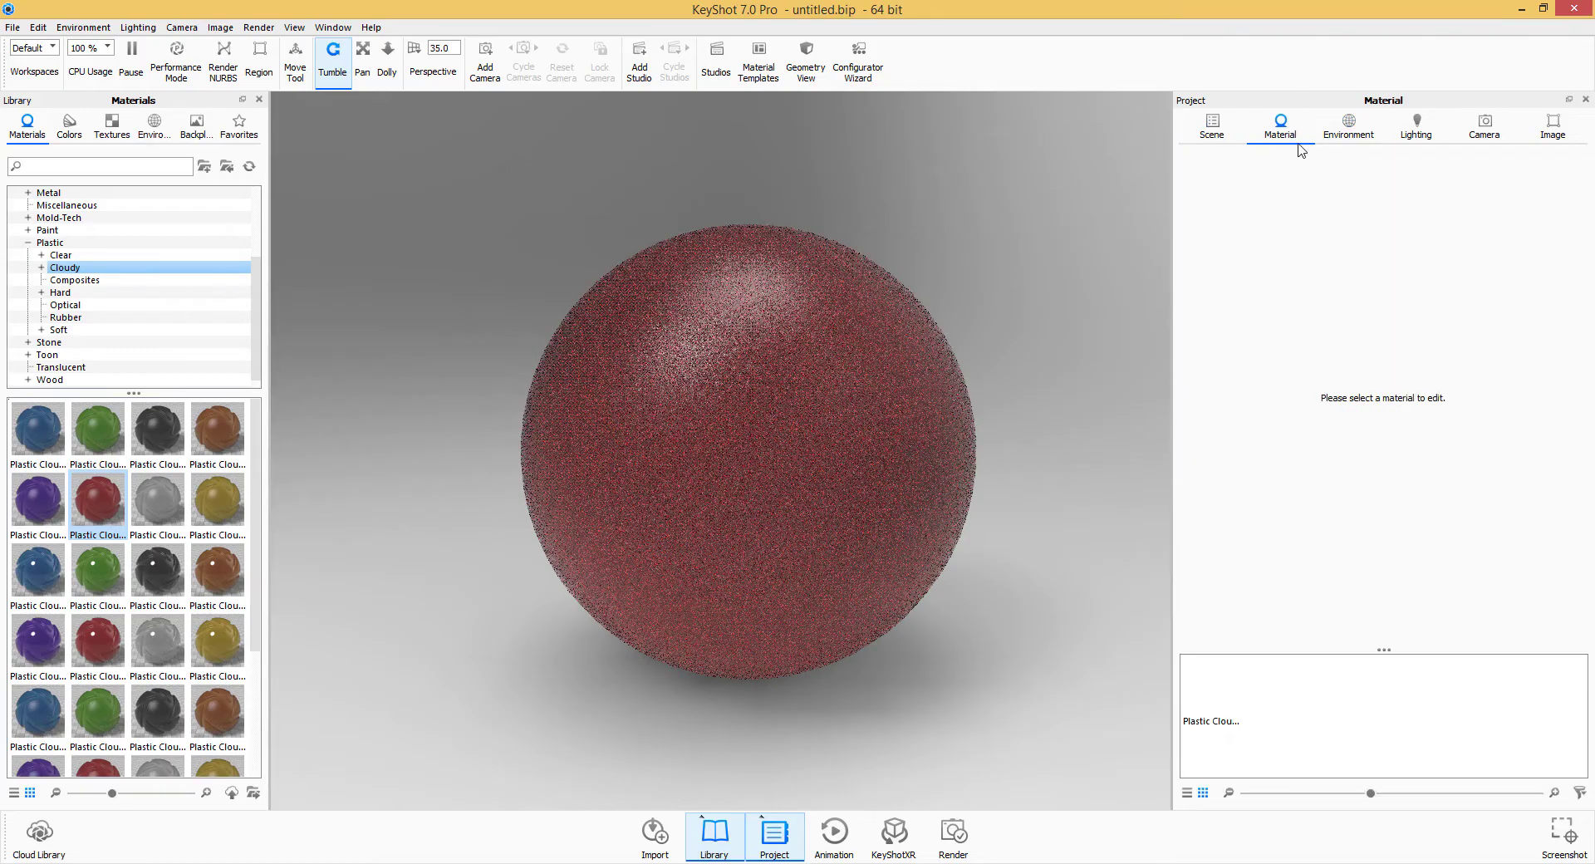
double_click(847, 432)
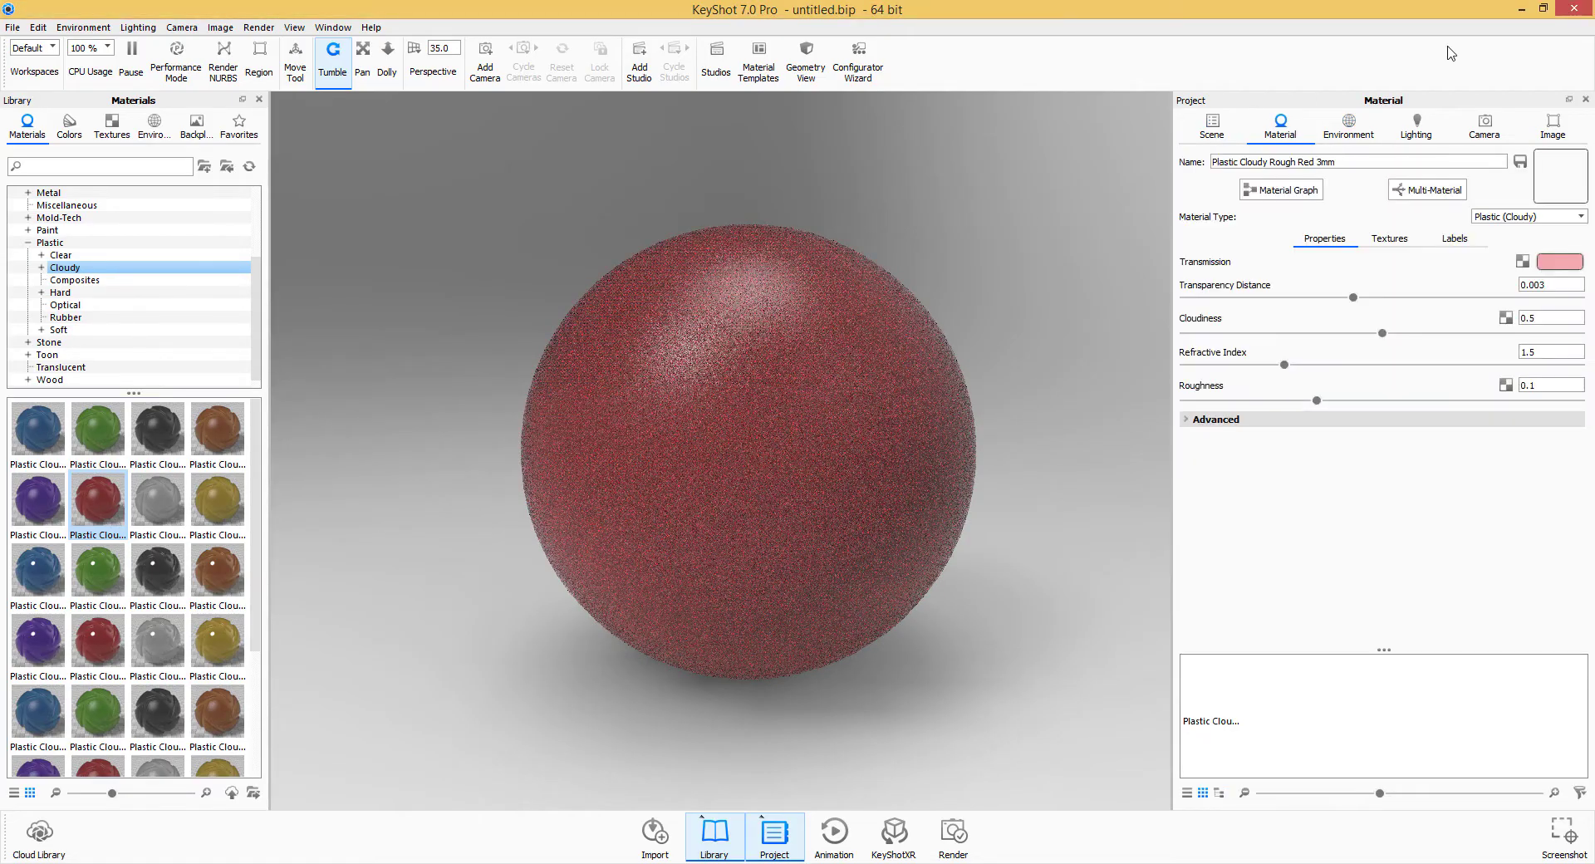
left_click(1292, 191)
left_click_drag(697, 168, 920, 150)
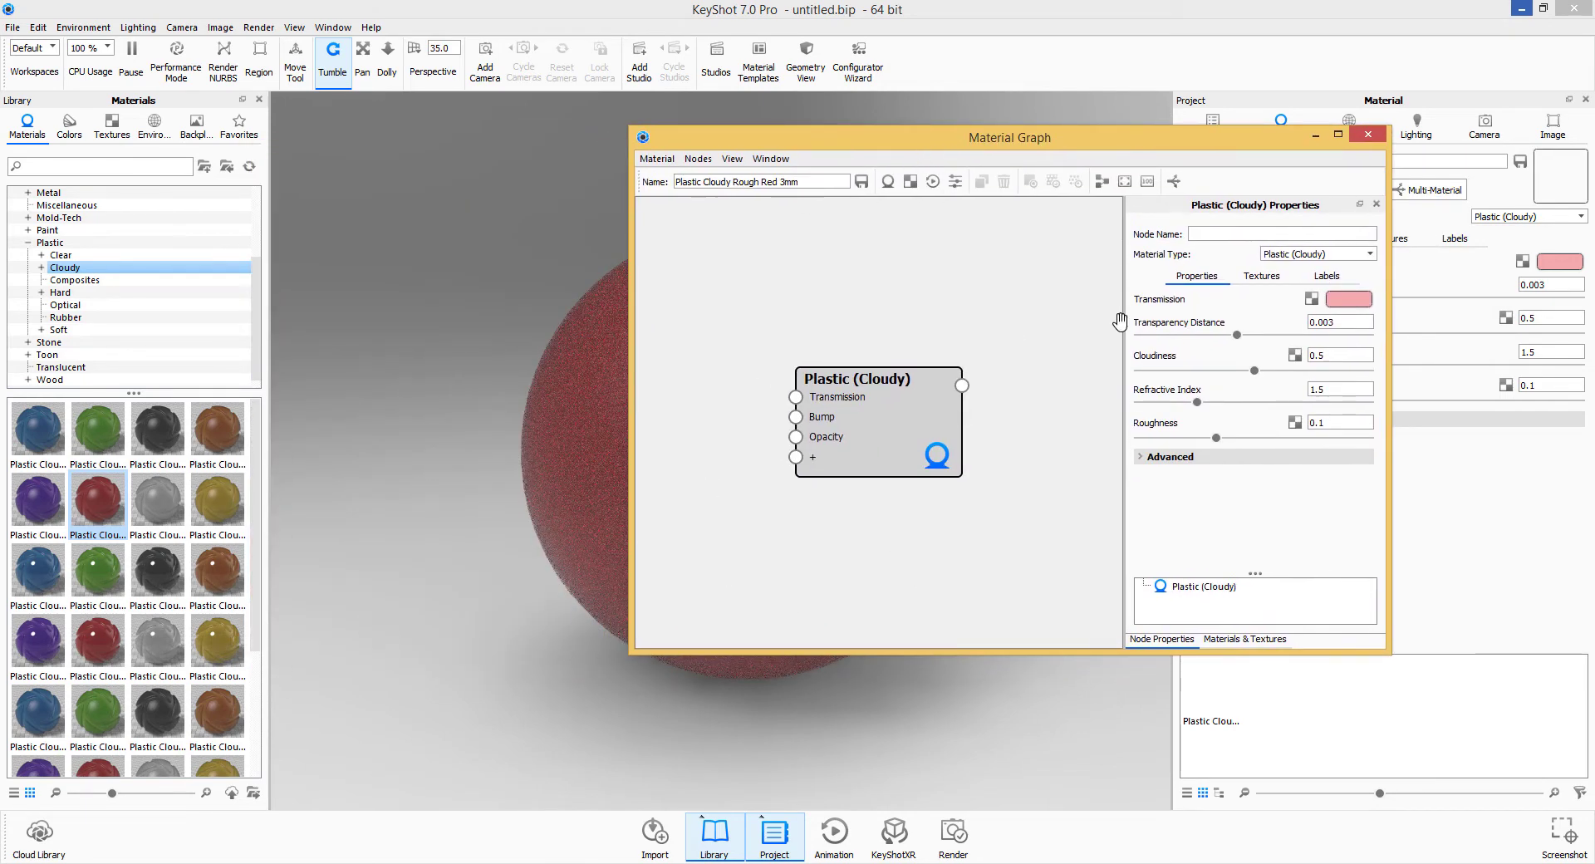
Close the Material Graph and browse to all Metal materials in the library.
left_click(1366, 135)
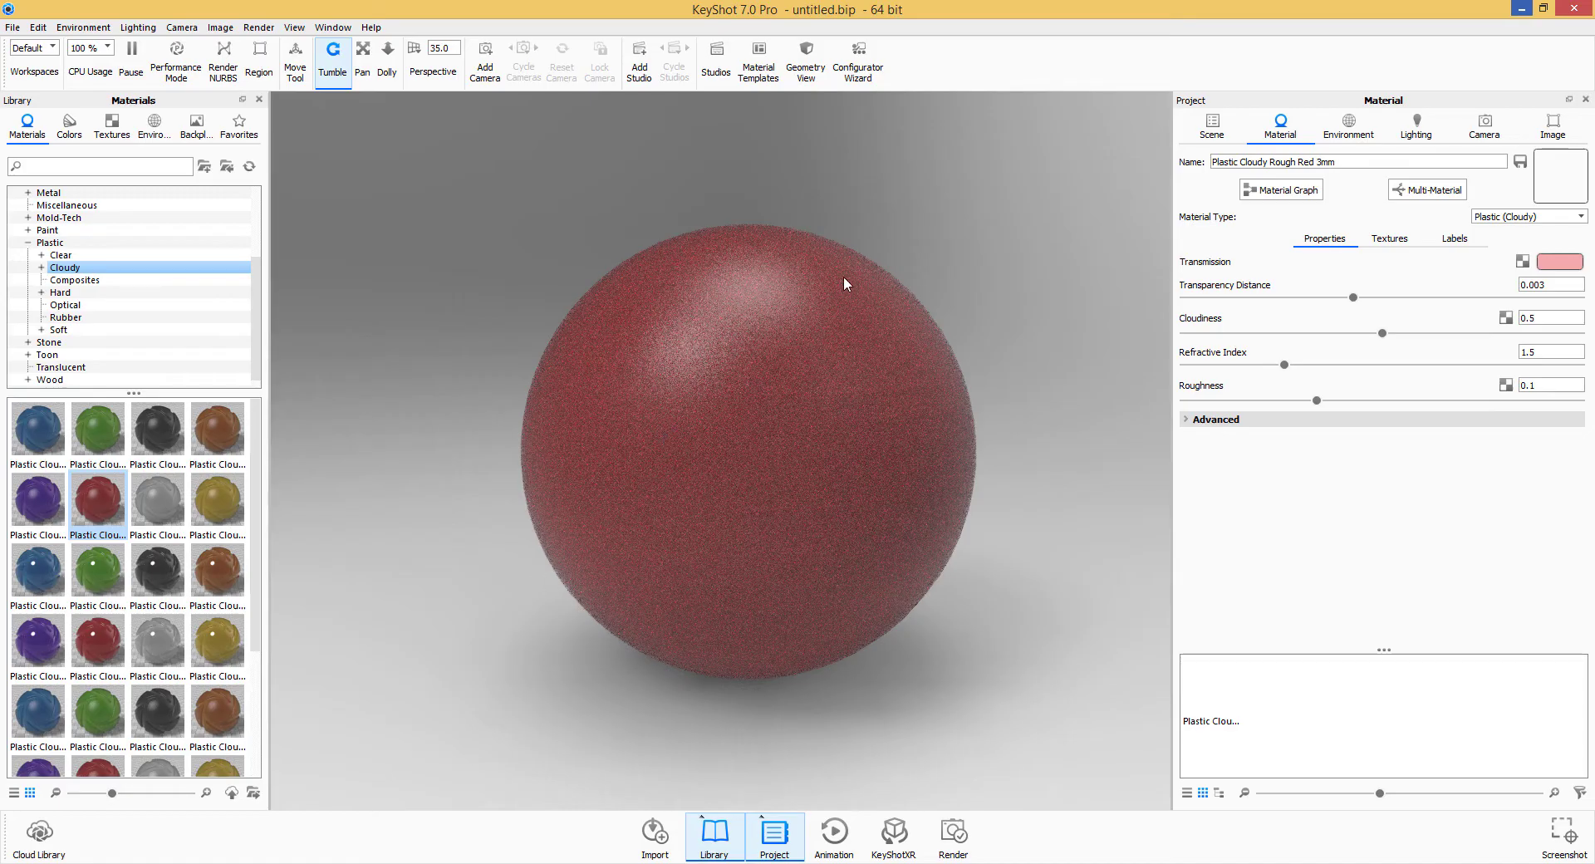
scroll(846, 282, "up", 5)
scroll(853, 425, "down", 3)
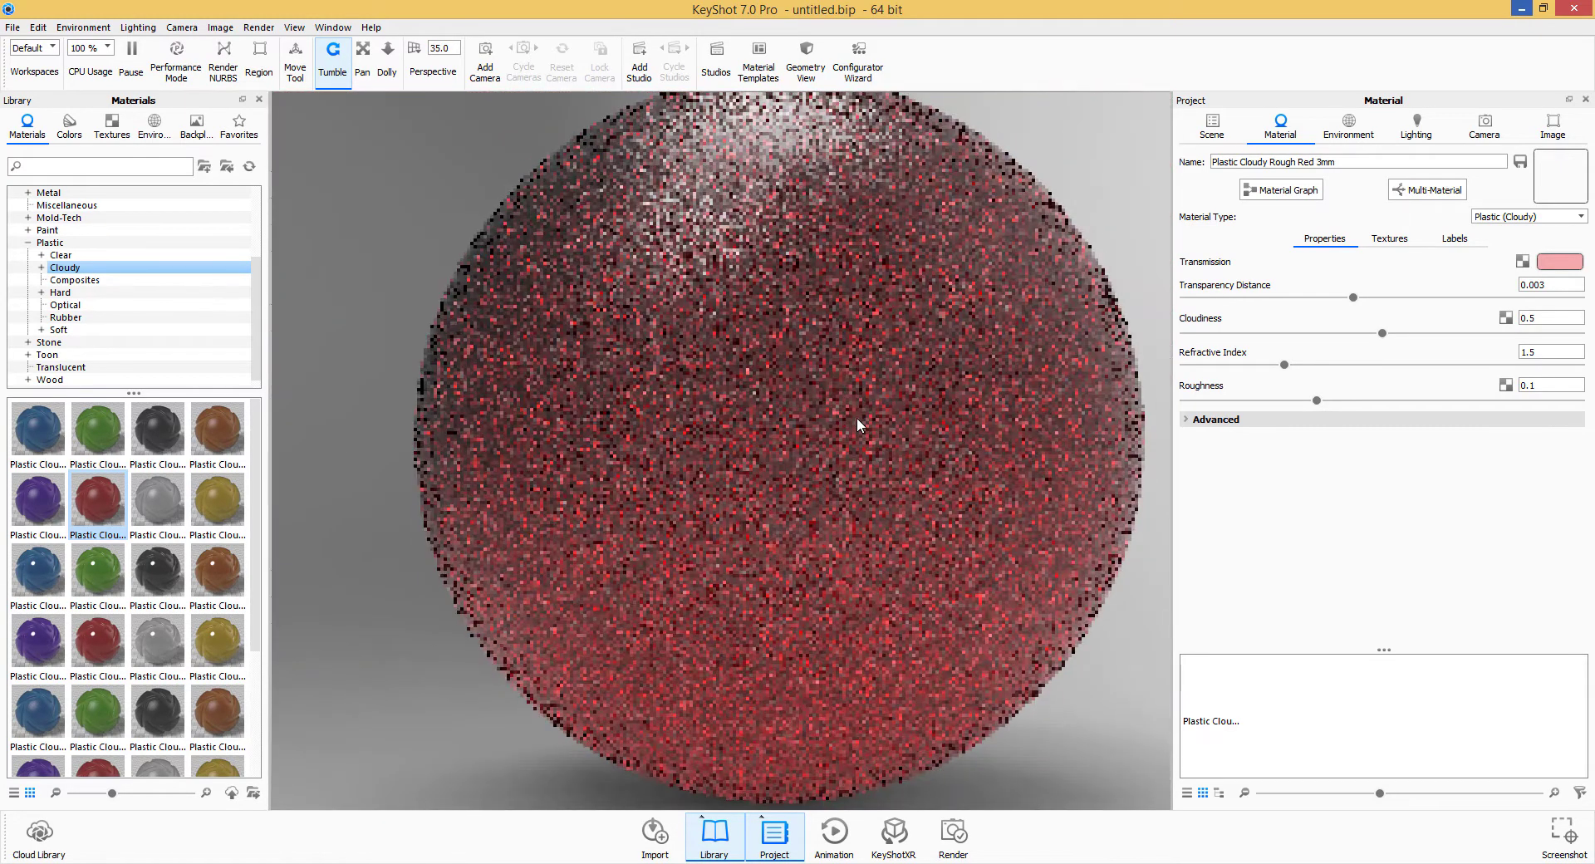
scroll(855, 417, "down", 3)
scroll(100, 291, "up", 2)
left_click(28, 254)
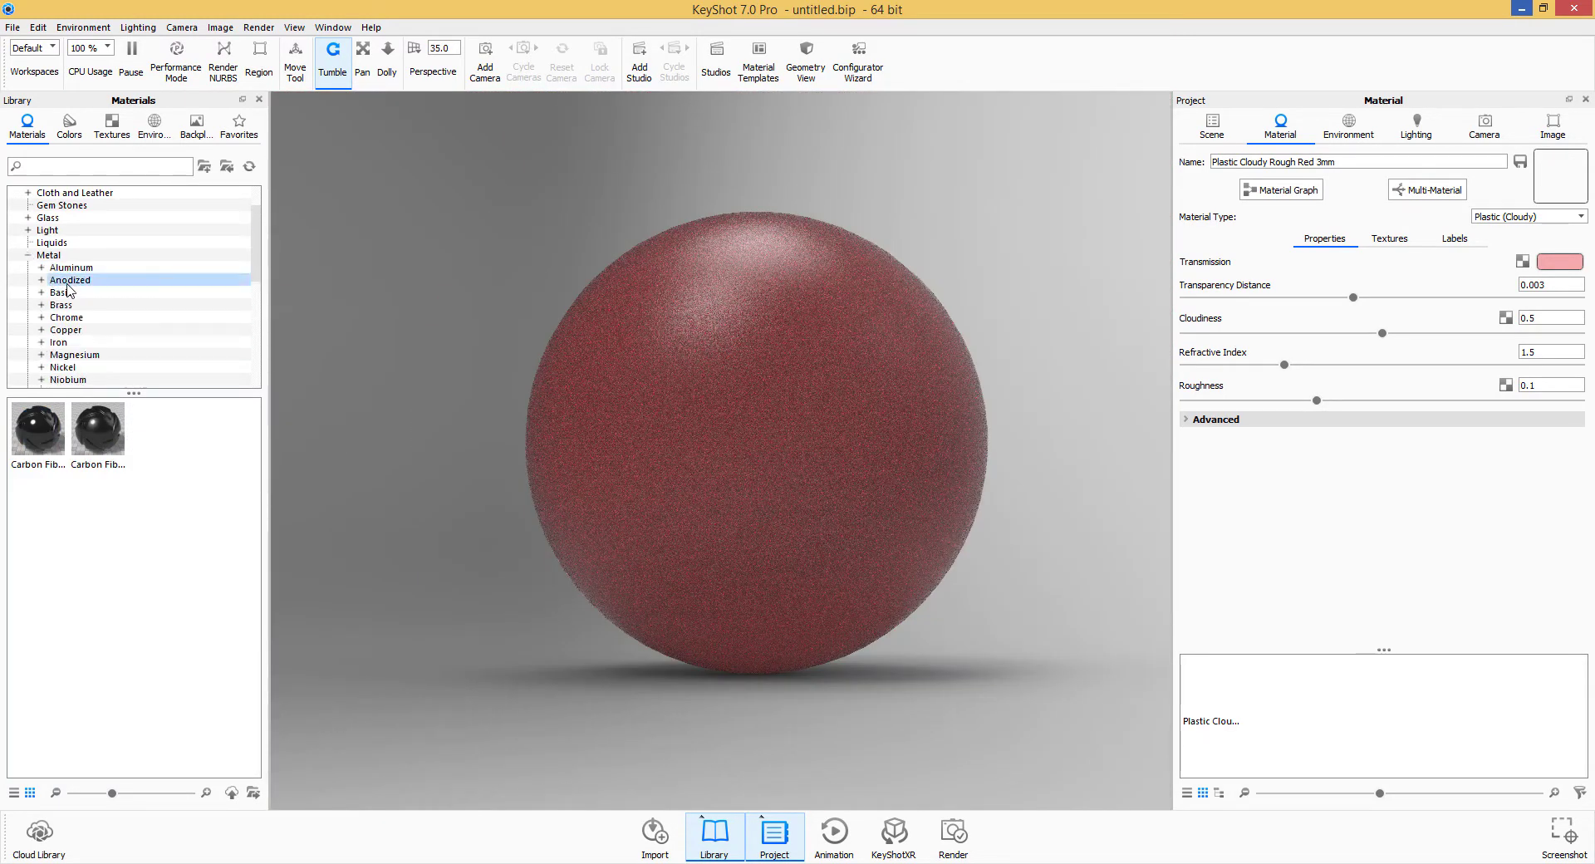
scroll(137, 299, "down", 1)
scroll(137, 298, "down", 1)
scroll(135, 299, "up", 1)
left_click(50, 218)
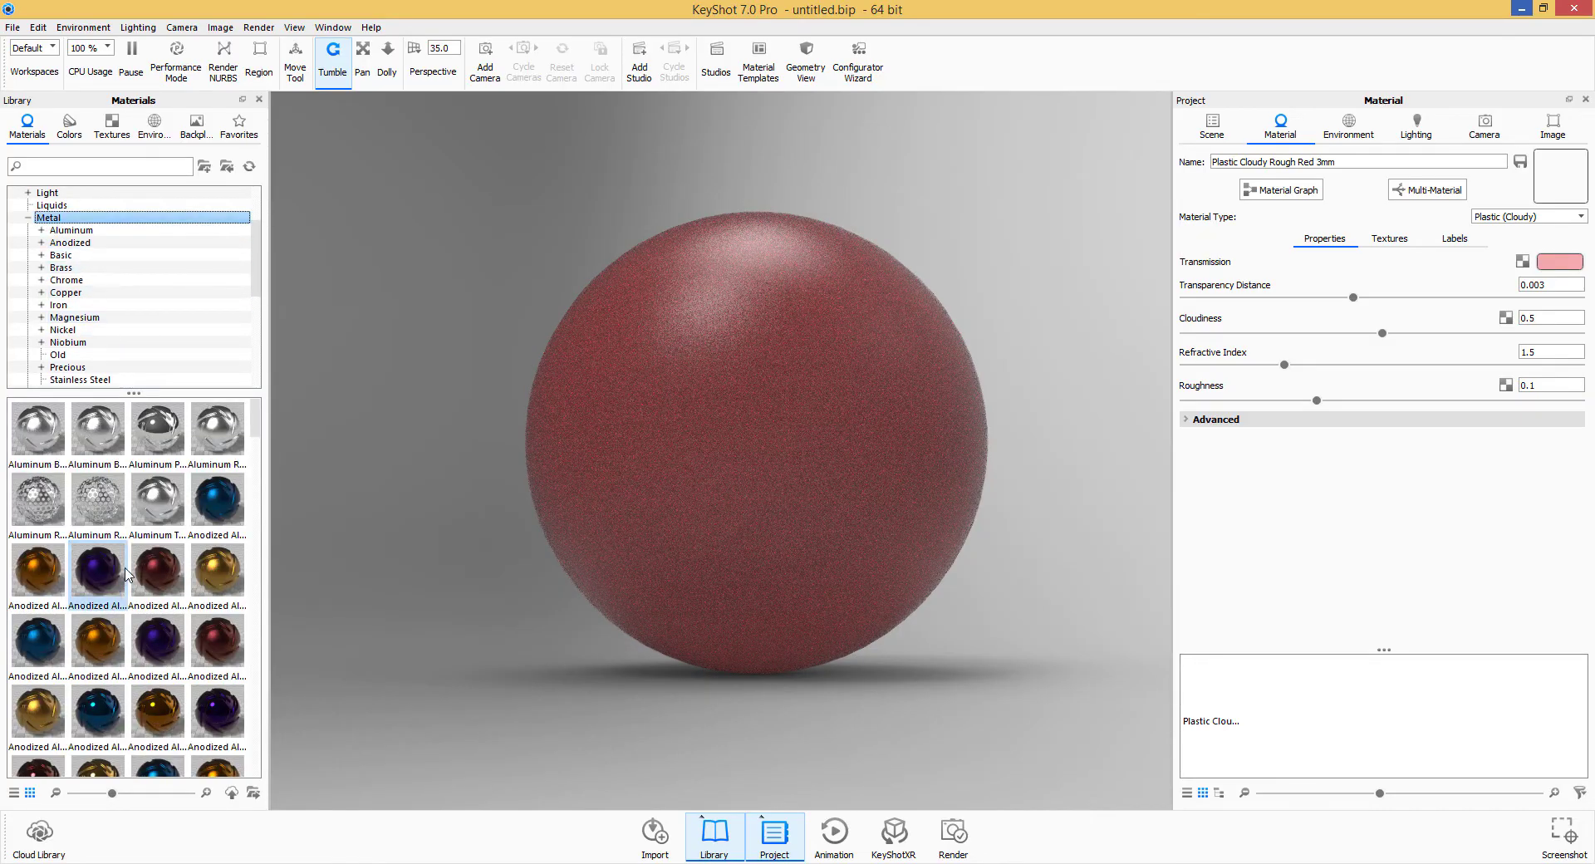
Apply purple, then red Anodized Aluminum Brushed 90° to the sphere.
scroll(133, 565, "down", 10)
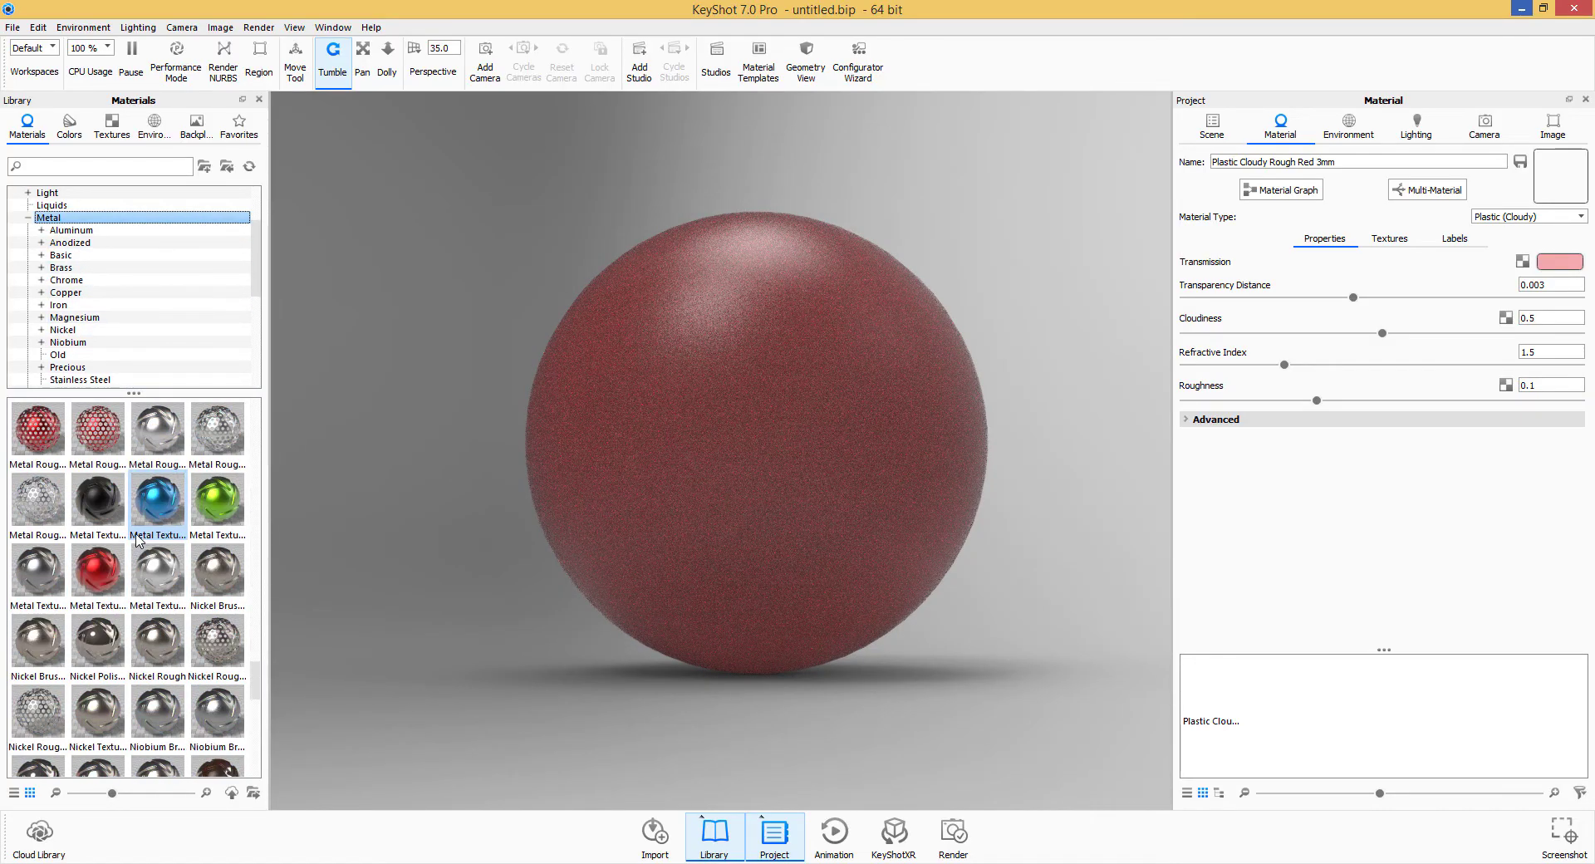
scroll(138, 541, "down", 2)
scroll(139, 540, "up", 12)
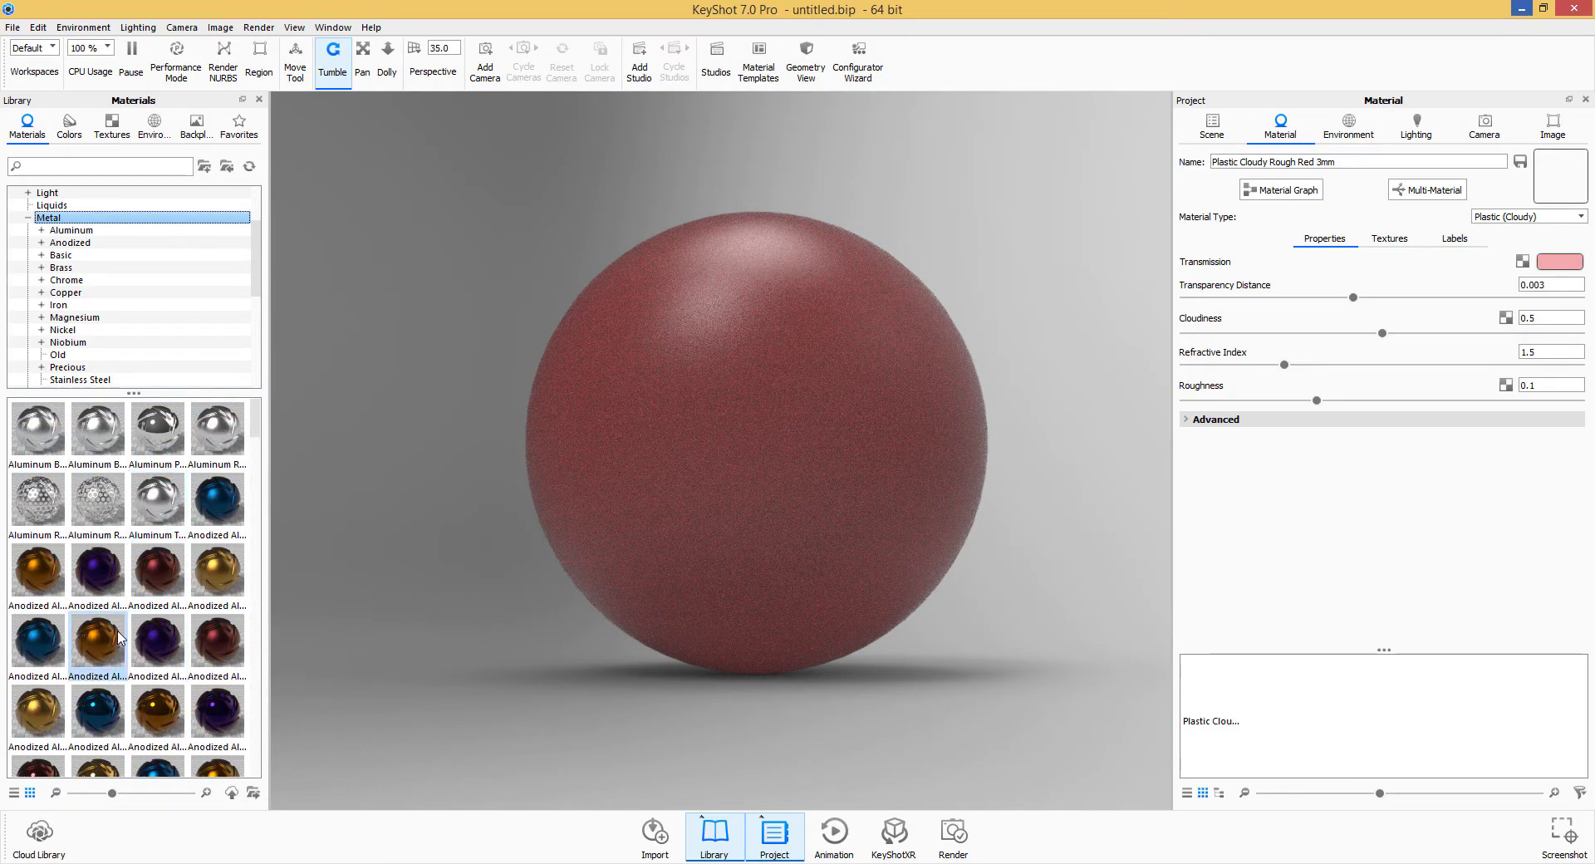
double_click(106, 571)
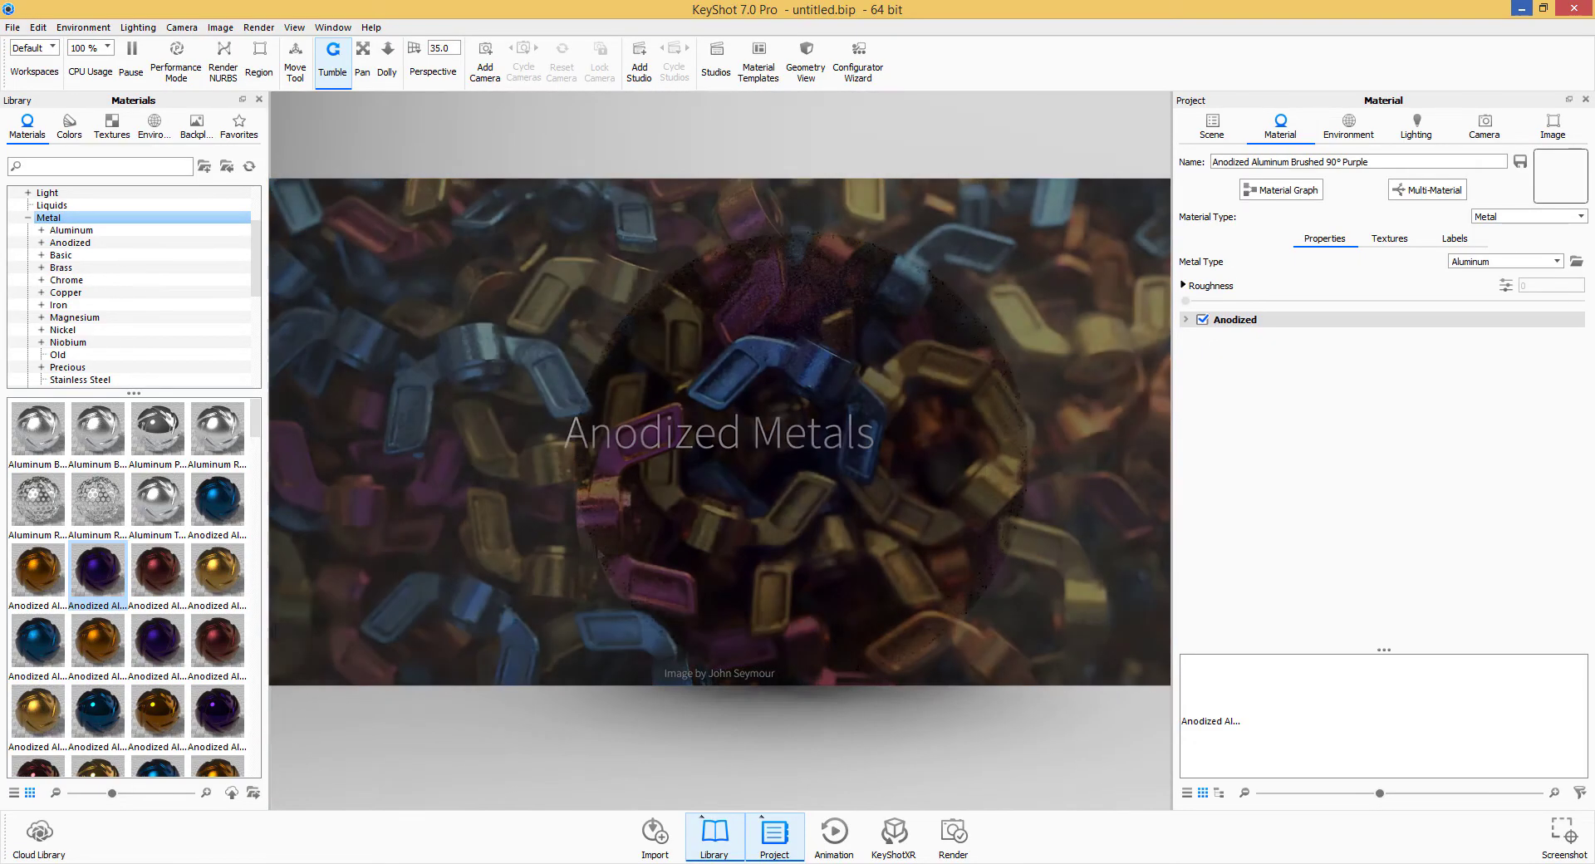
left_click_drag(157, 571, 776, 440)
Apply Plastic High Index from the Plastic > Optical library to the sphere.
left_click(28, 218)
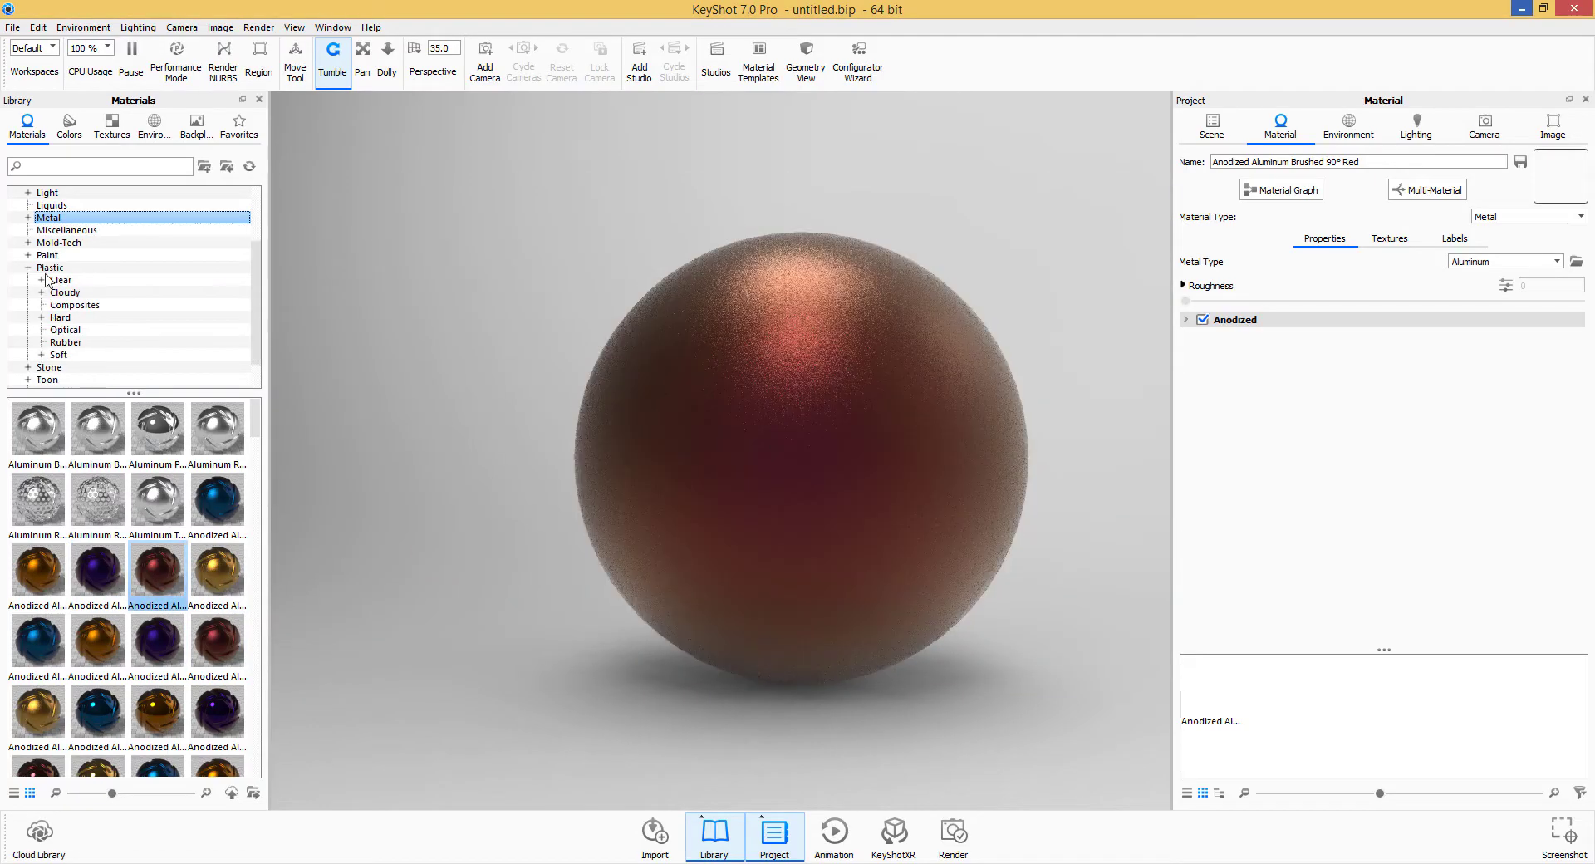
left_click(81, 331)
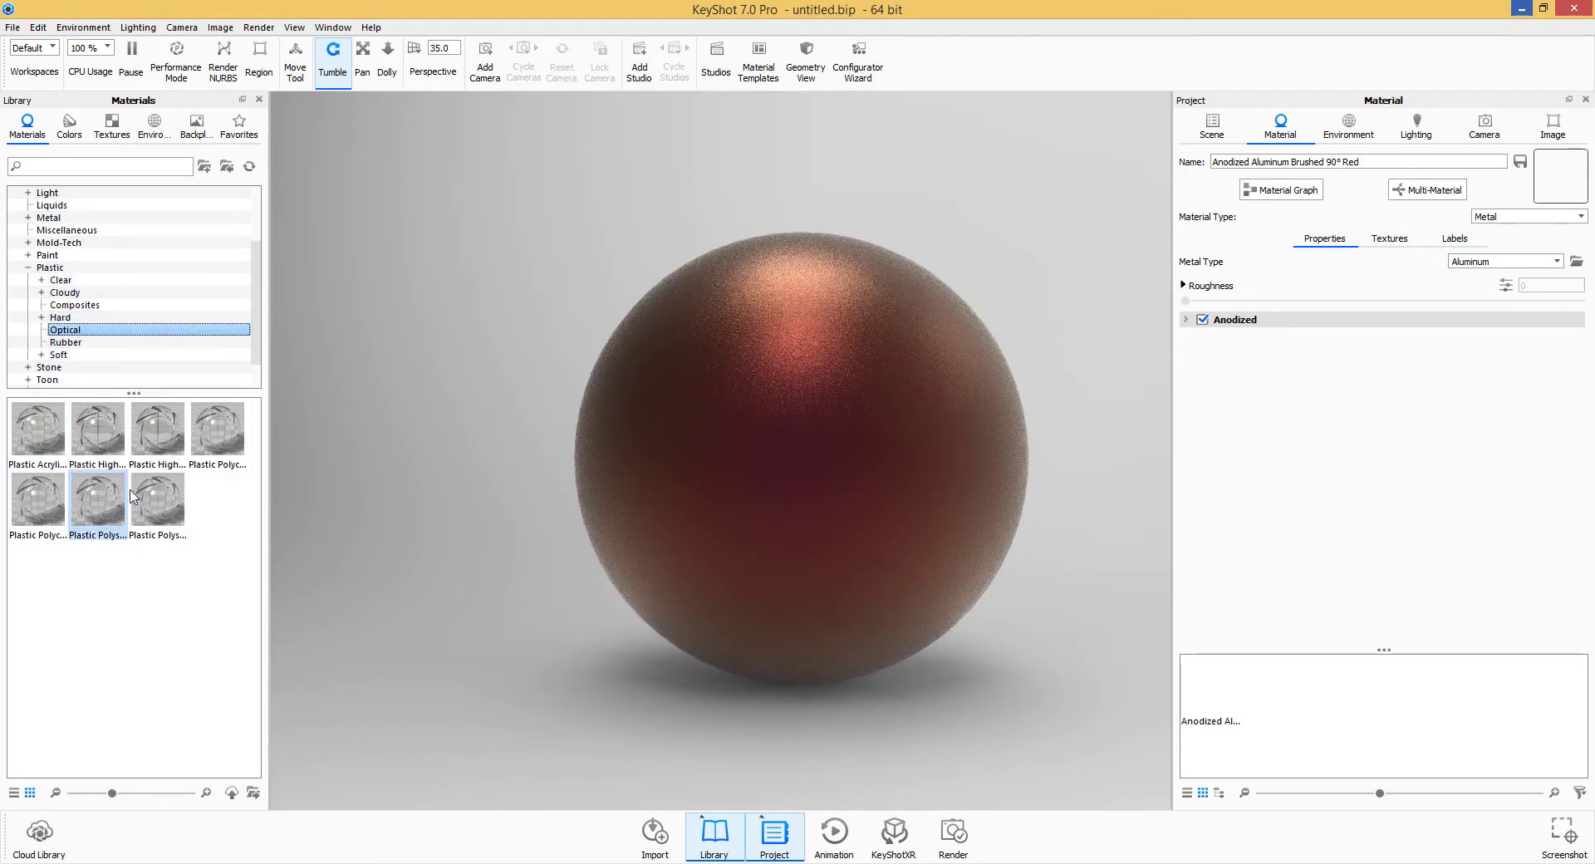
left_click_drag(98, 450, 770, 540)
middle_click_drag(573, 665, 742, 587)
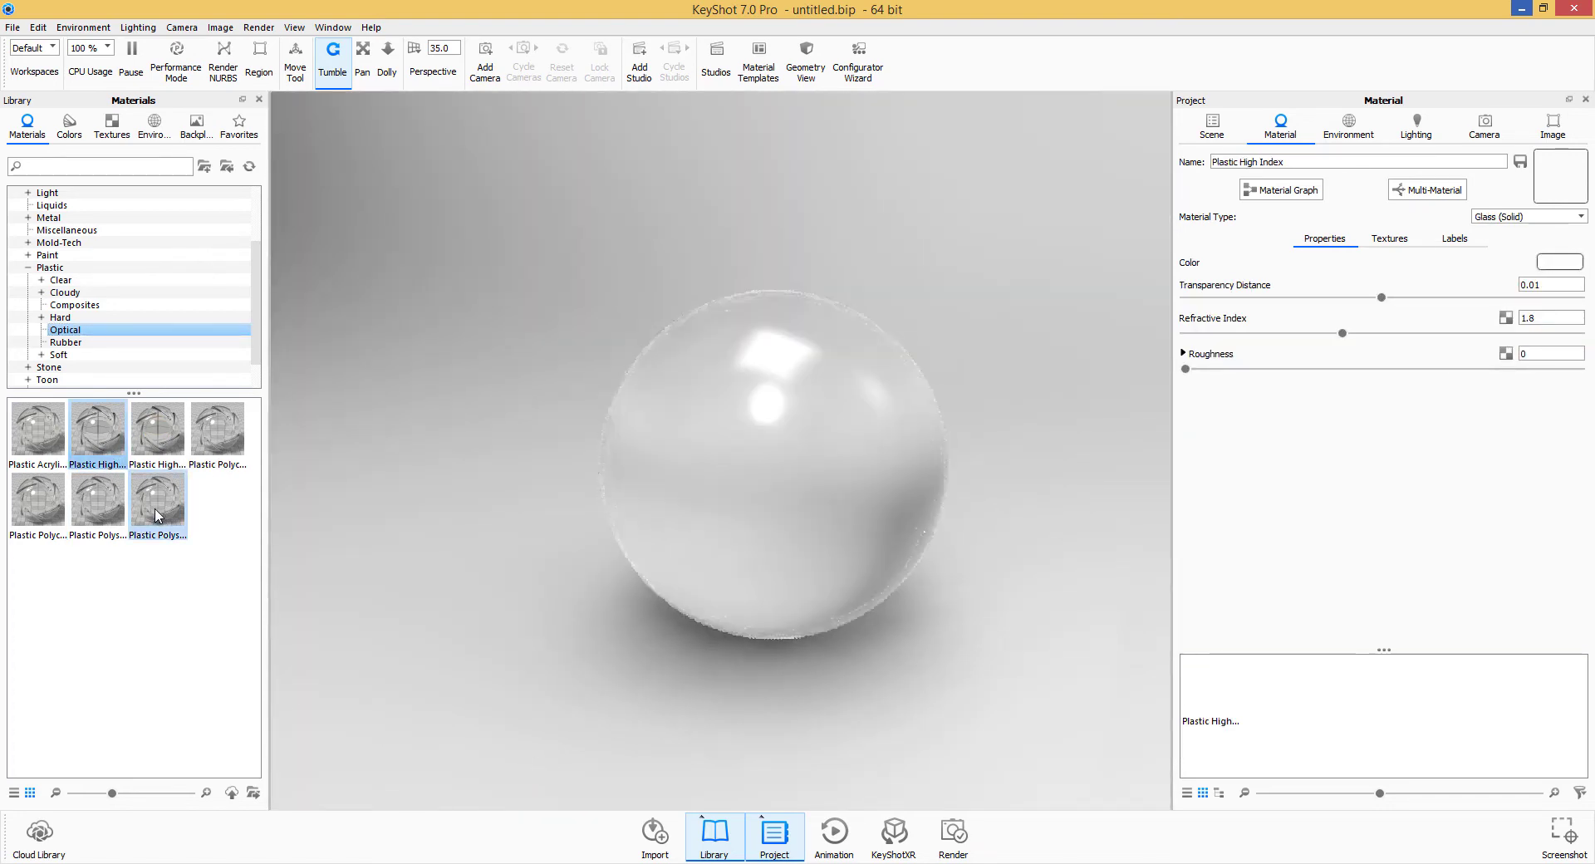
Replace it with Plastic Polystyrene (Dispersive) and orbit to inspect the clear sphere.
left_click_drag(157, 514, 778, 431)
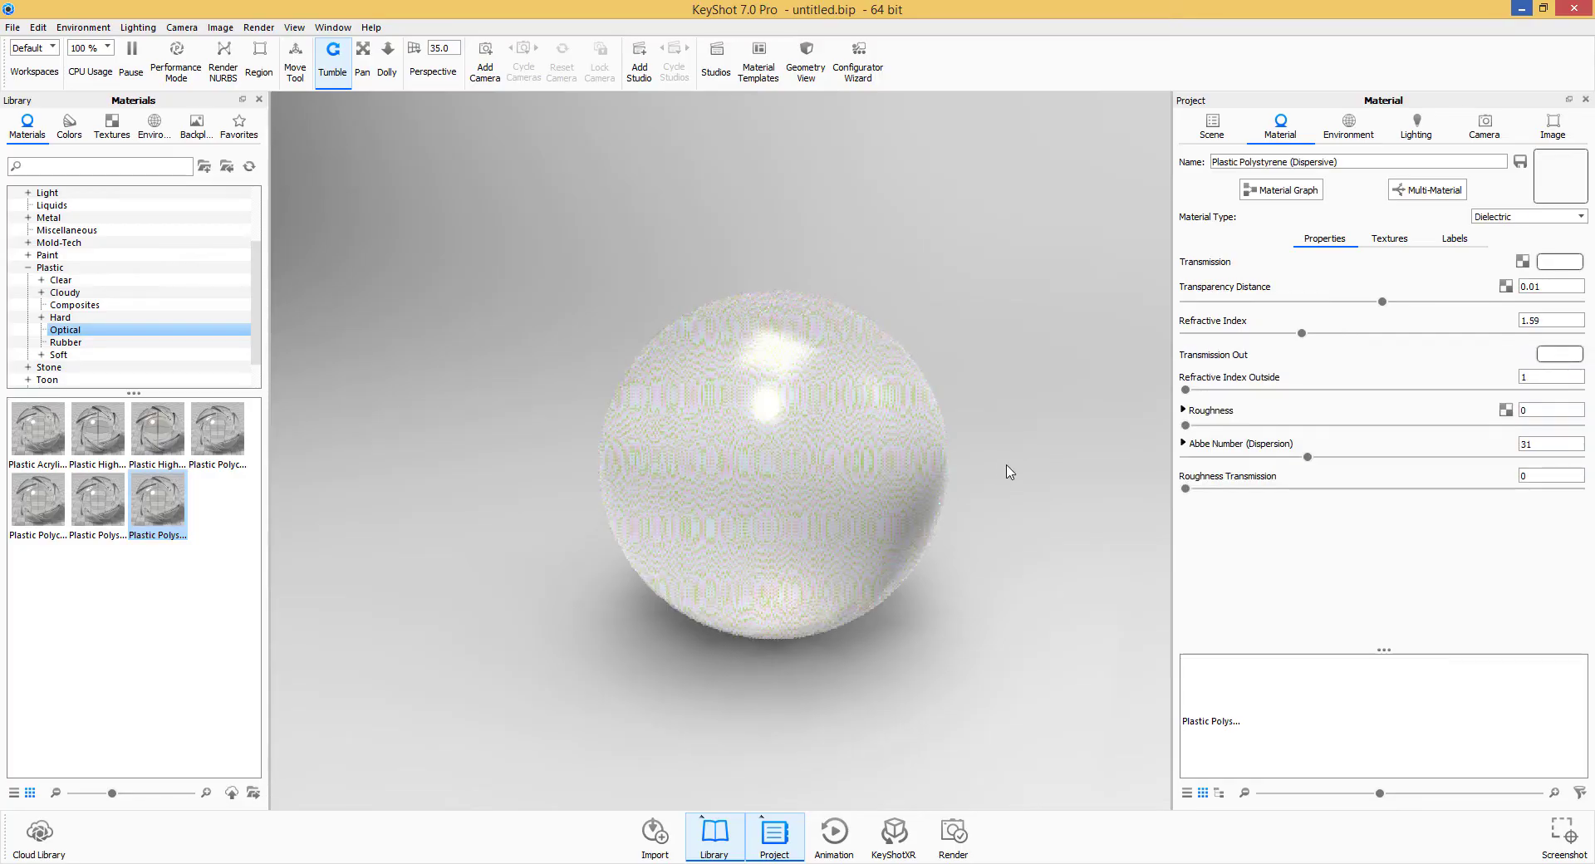
left_click_drag(1001, 463, 846, 492)
scroll(845, 492, "up", 5)
scroll(845, 491, "down", 4)
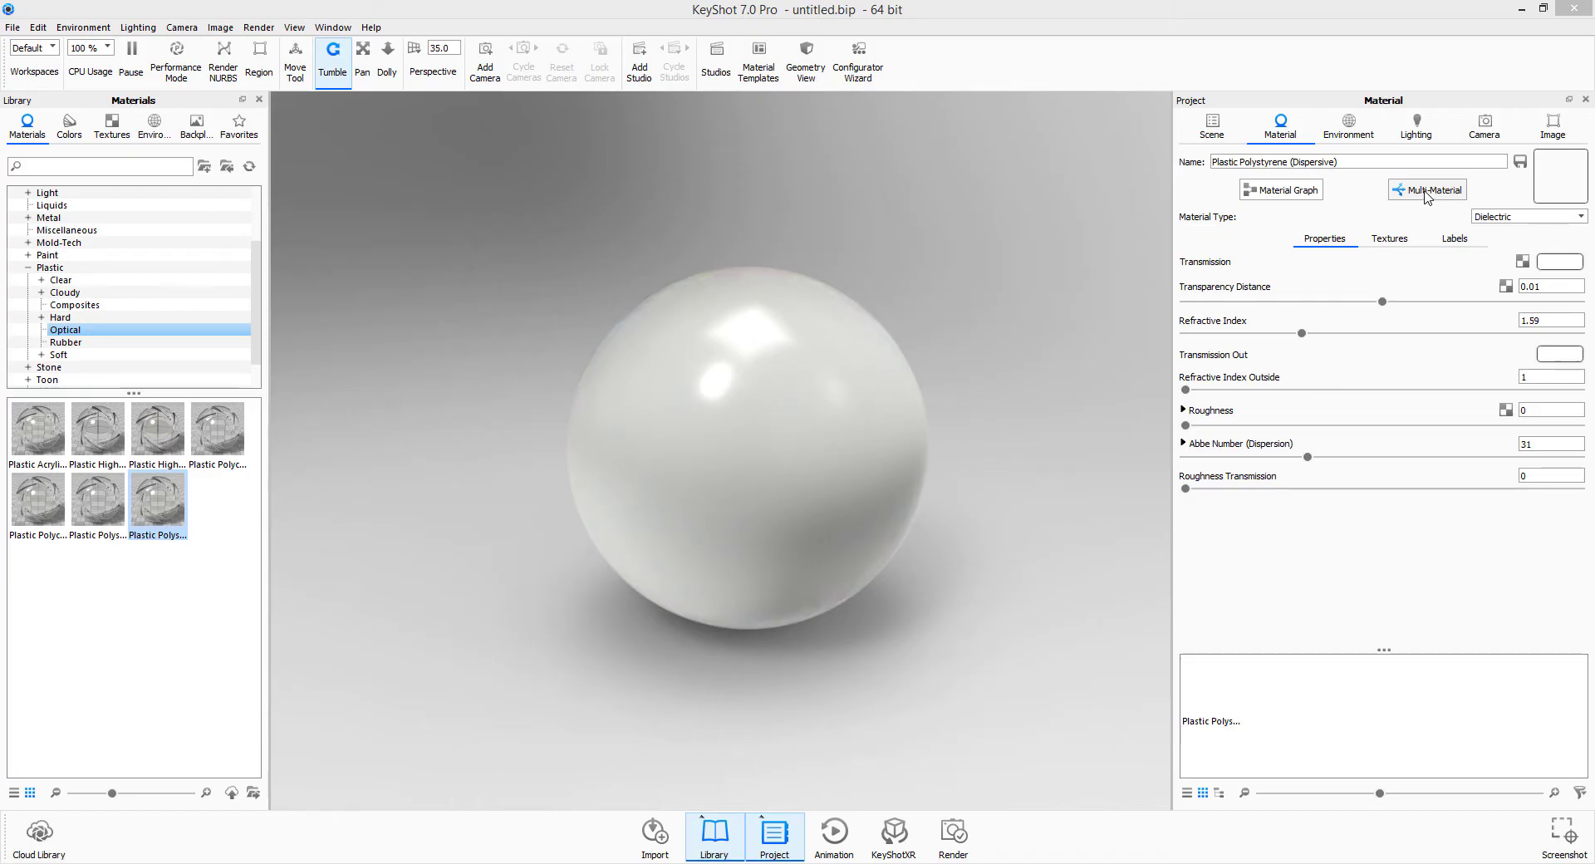
Make the sphere a multi-material and add Tire and a grey Plastic Cloudy Shiny material.
left_click(1426, 191)
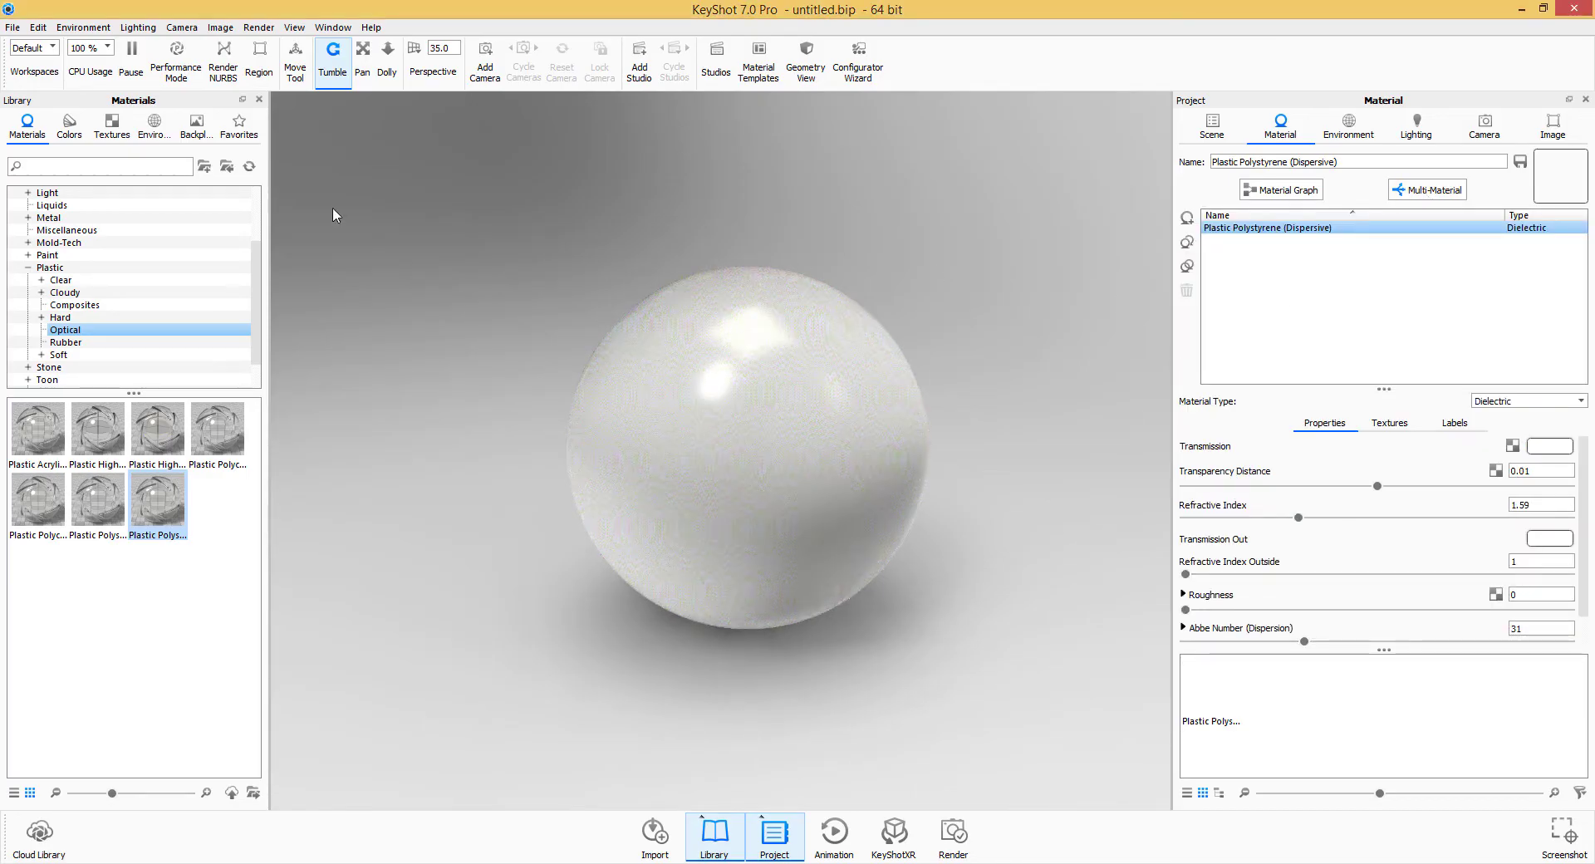
left_click(66, 342)
left_click_drag(106, 440, 1329, 274)
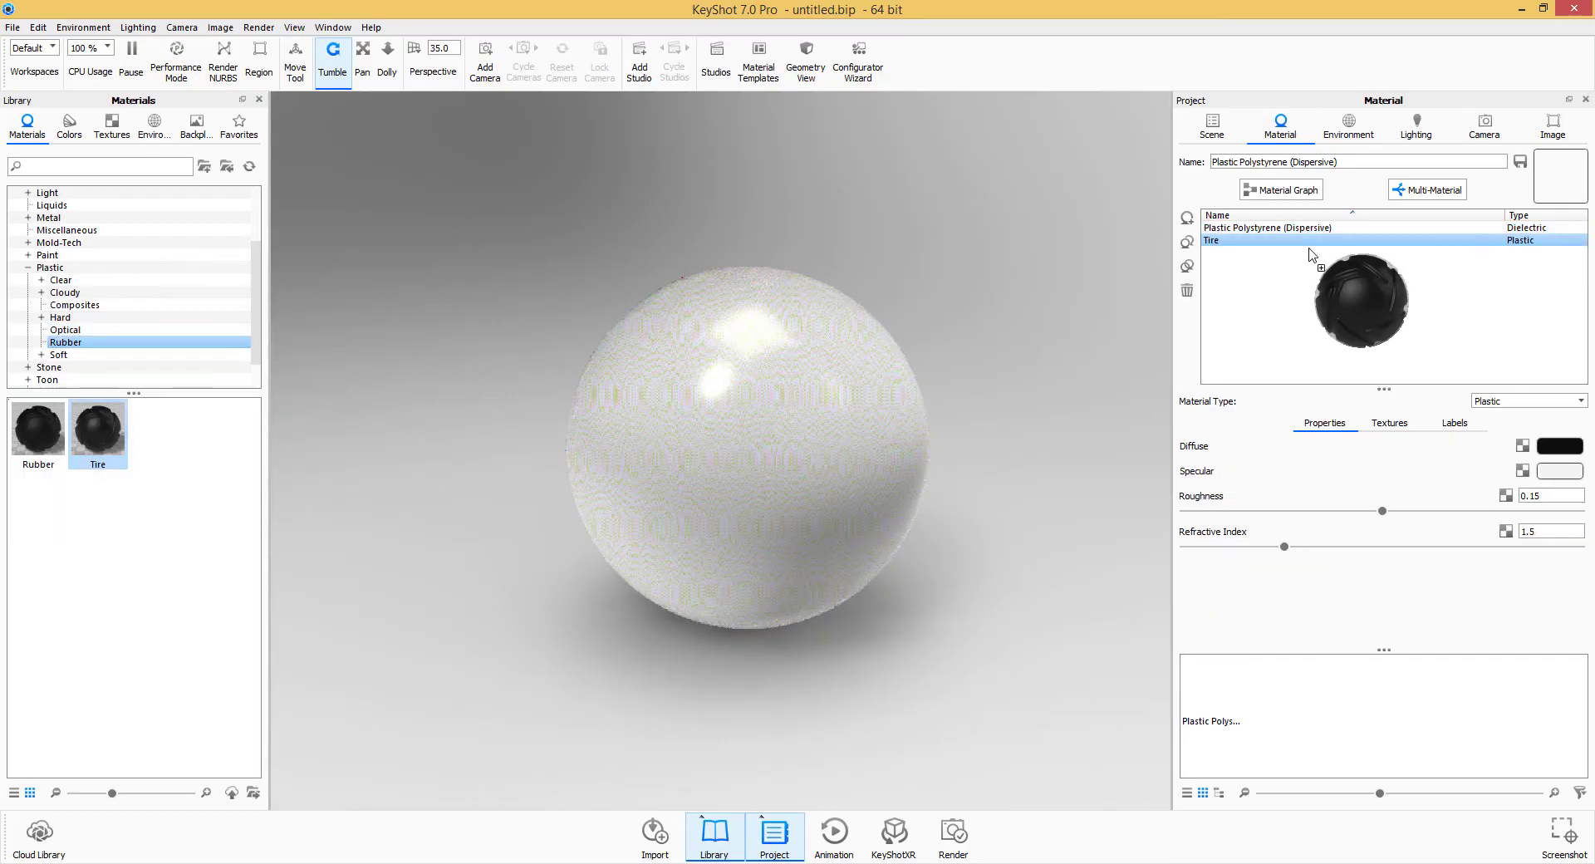
double_click(66, 293)
left_click(75, 317)
left_click_drag(75, 317, 1346, 335)
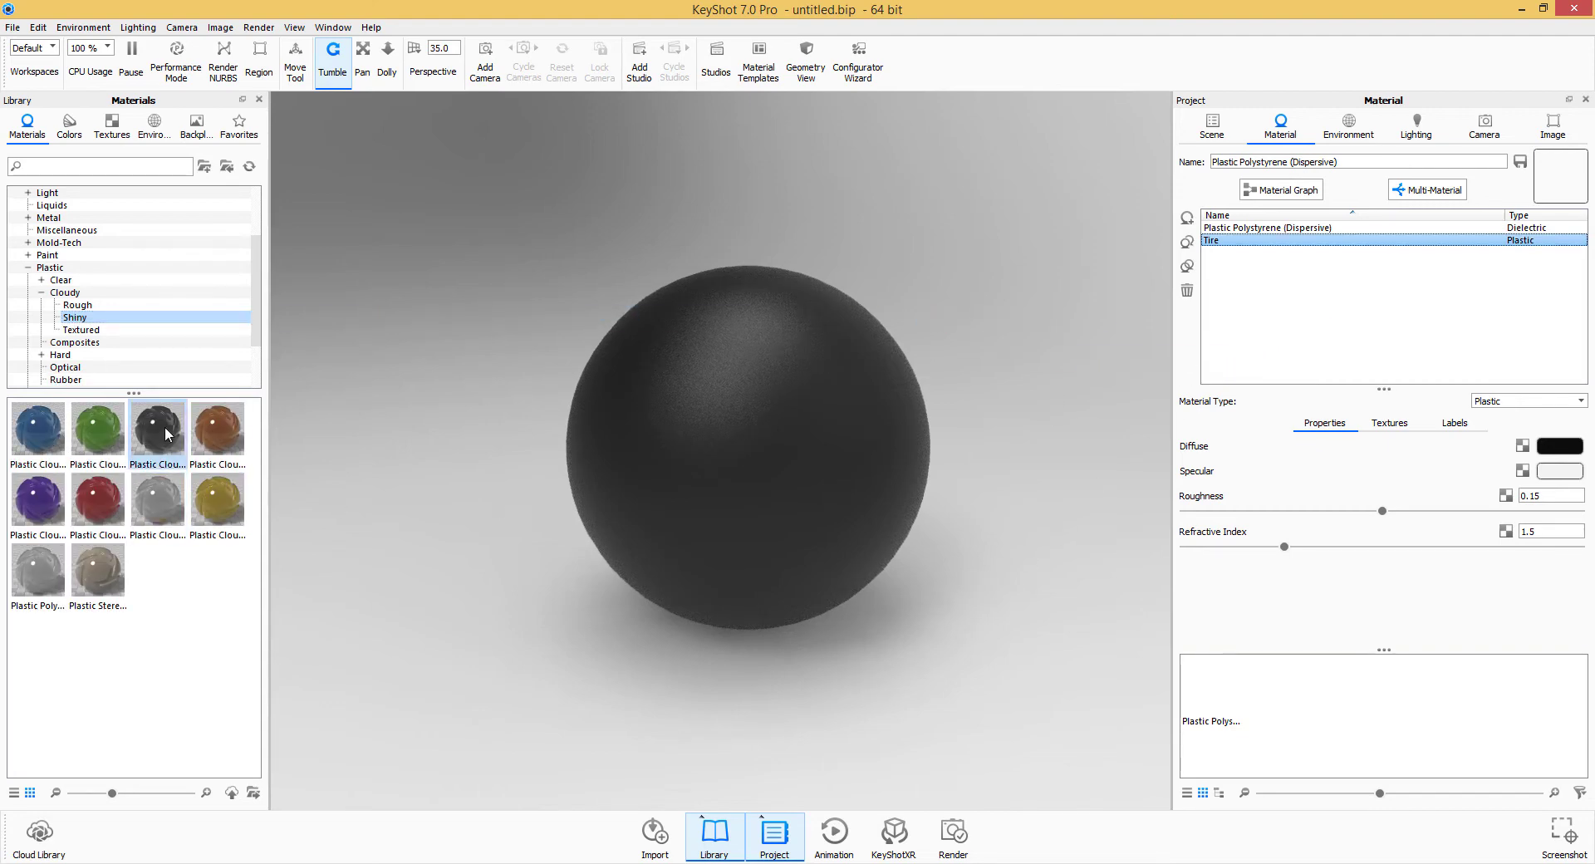
left_click_drag(159, 428, 1347, 345)
Cycle through the multi-material variations, settling on Plastic Cloudy Shiny Grey 3mm.
key("Up")
key("Up")
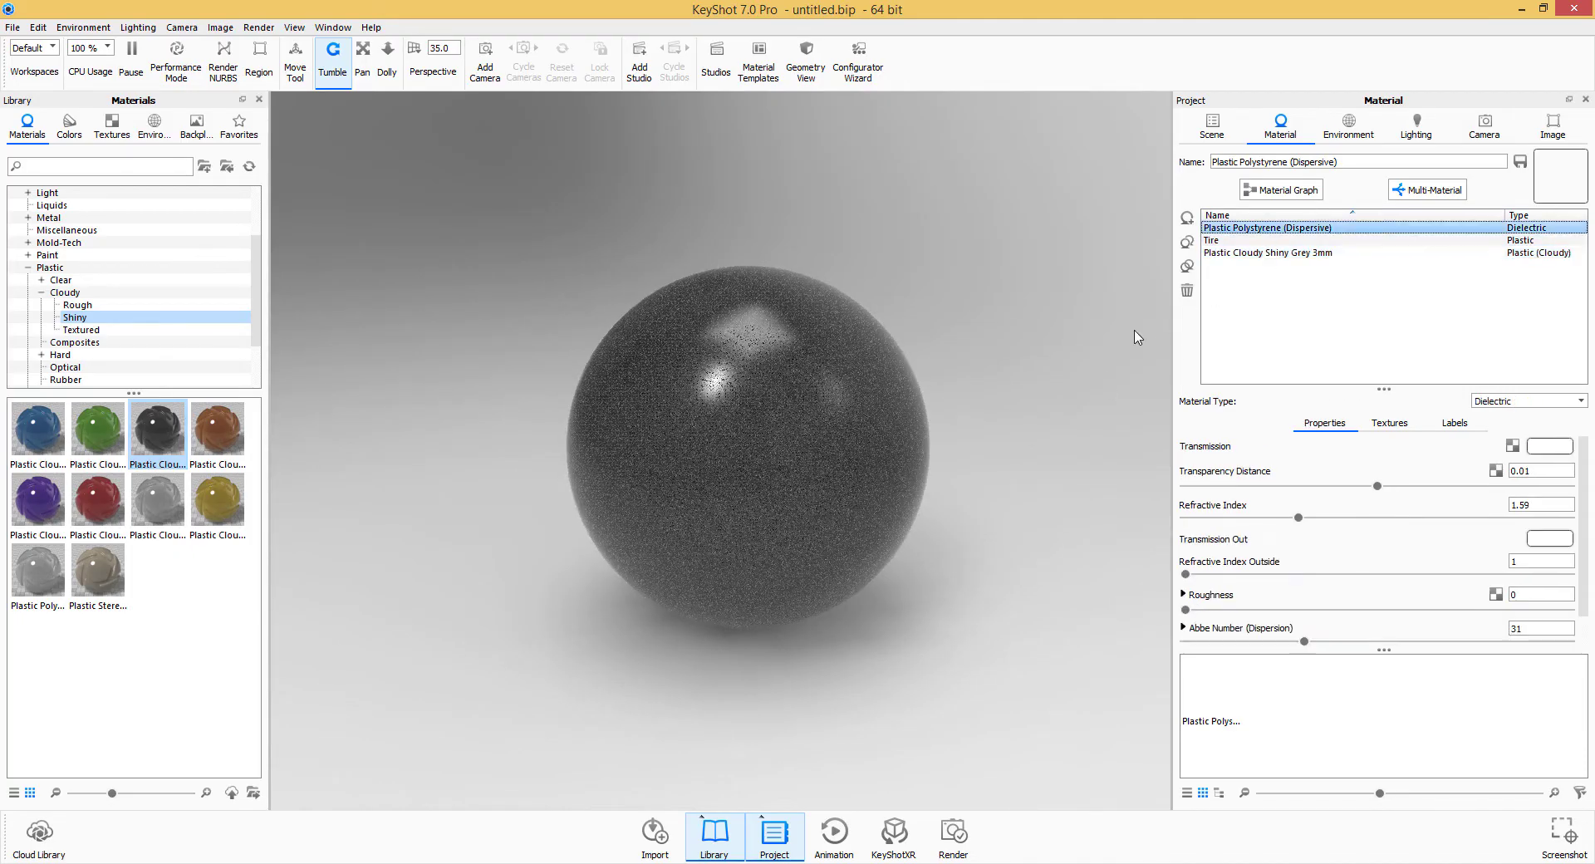
key("Down")
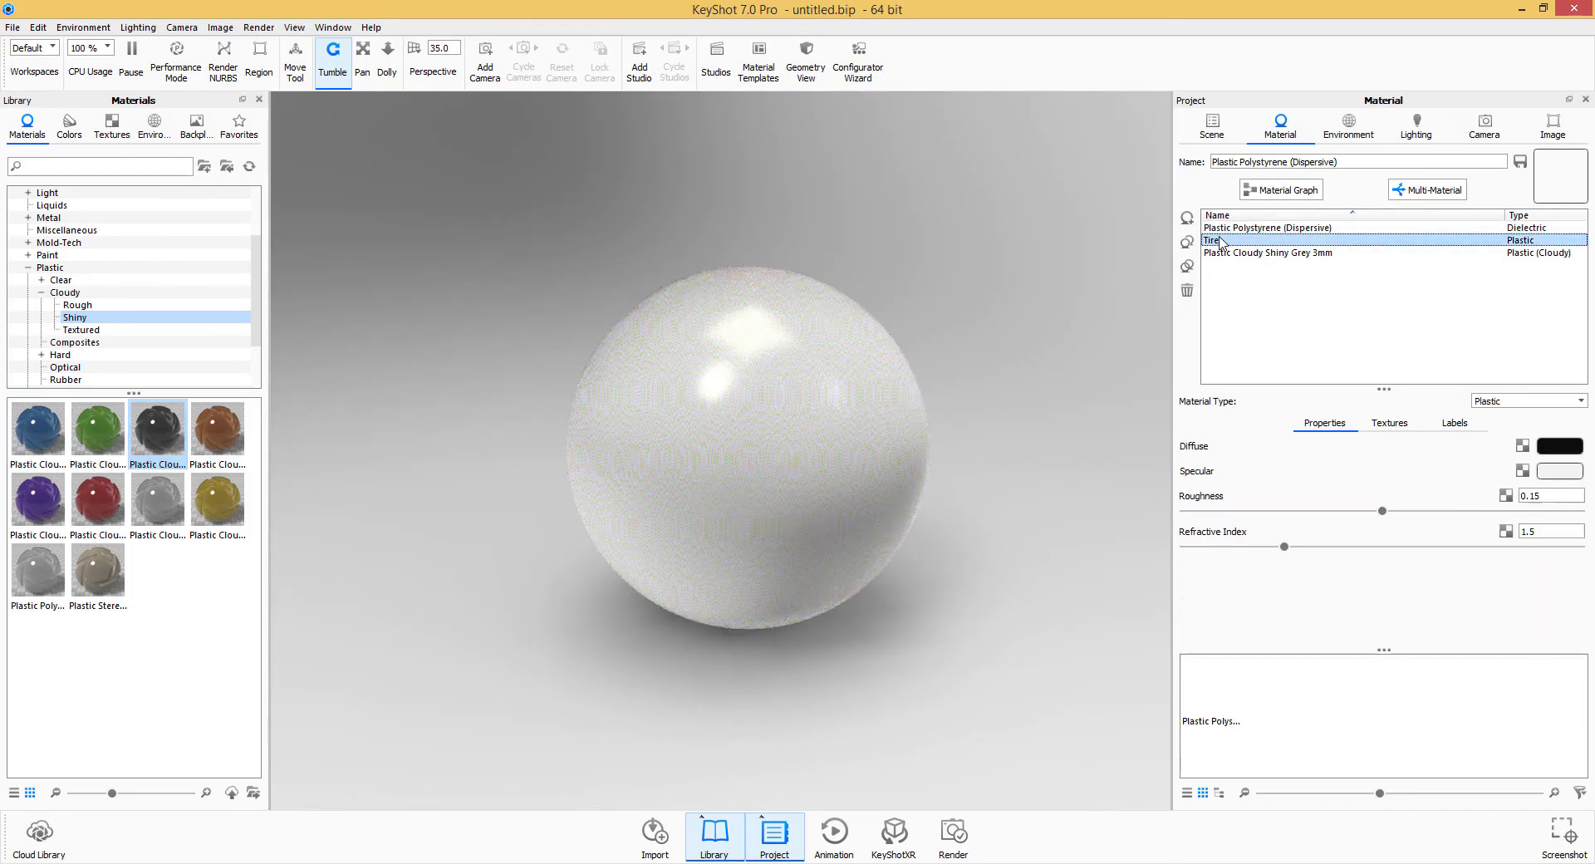
scroll(889, 531, "up", 5)
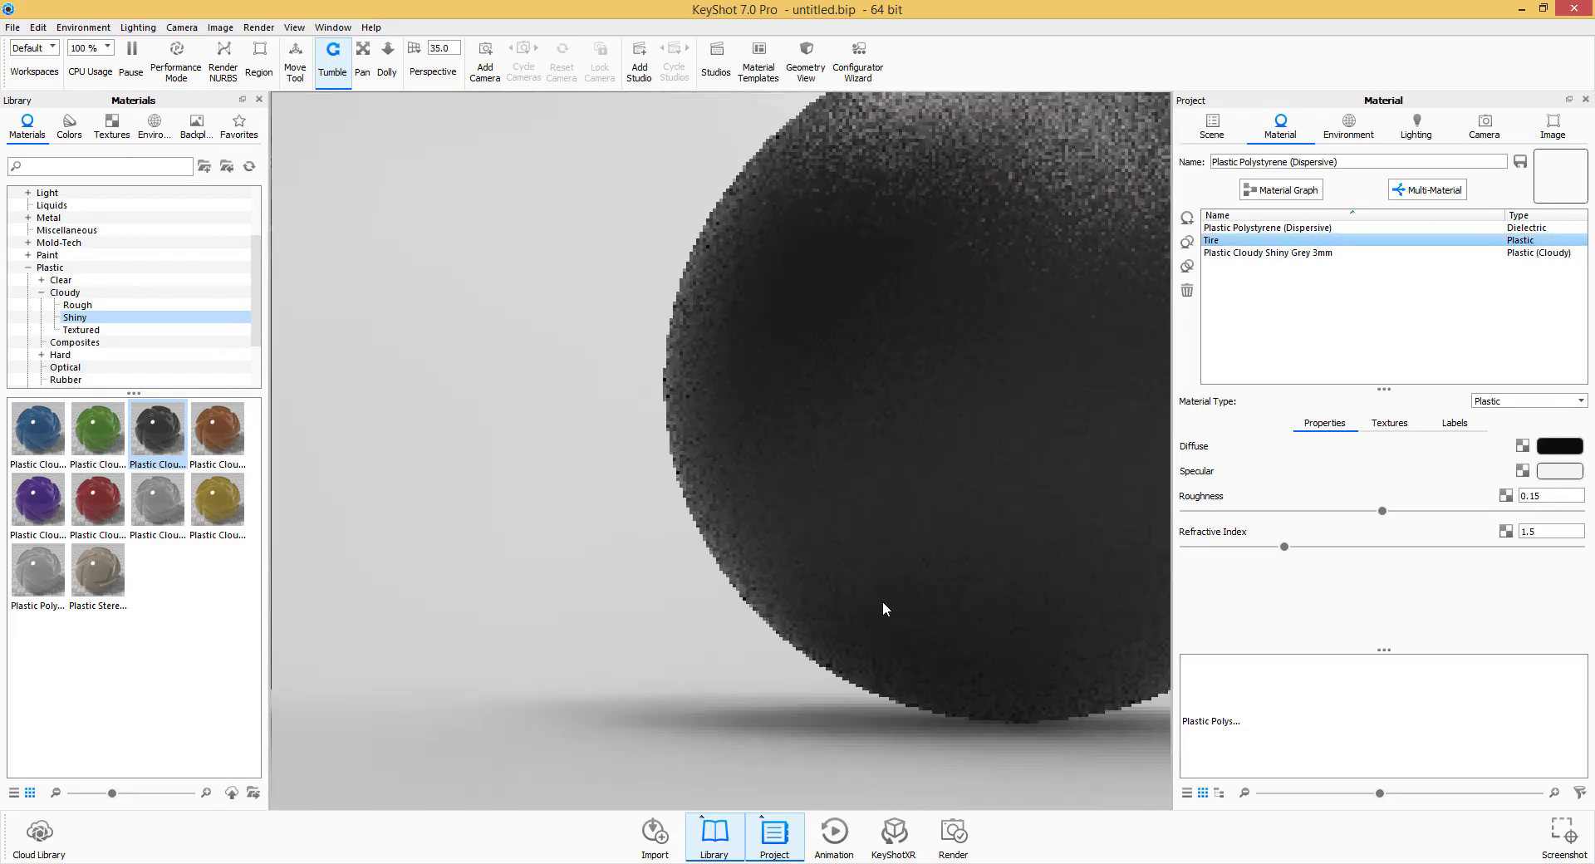
scroll(871, 604, "down", 3)
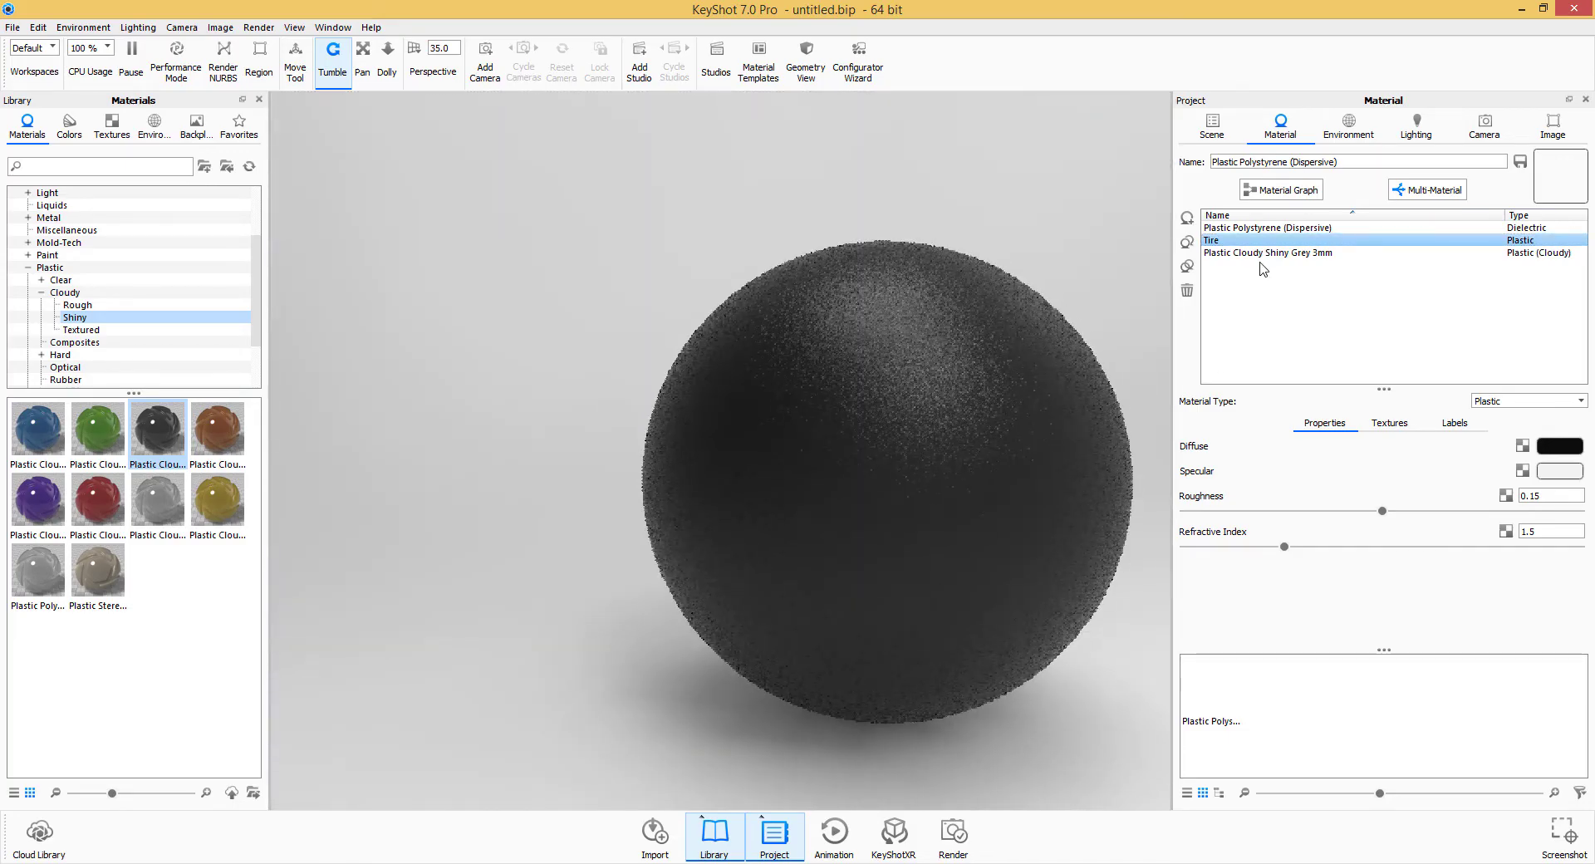
key("Down")
key("Up")
key("Up")
key("Down")
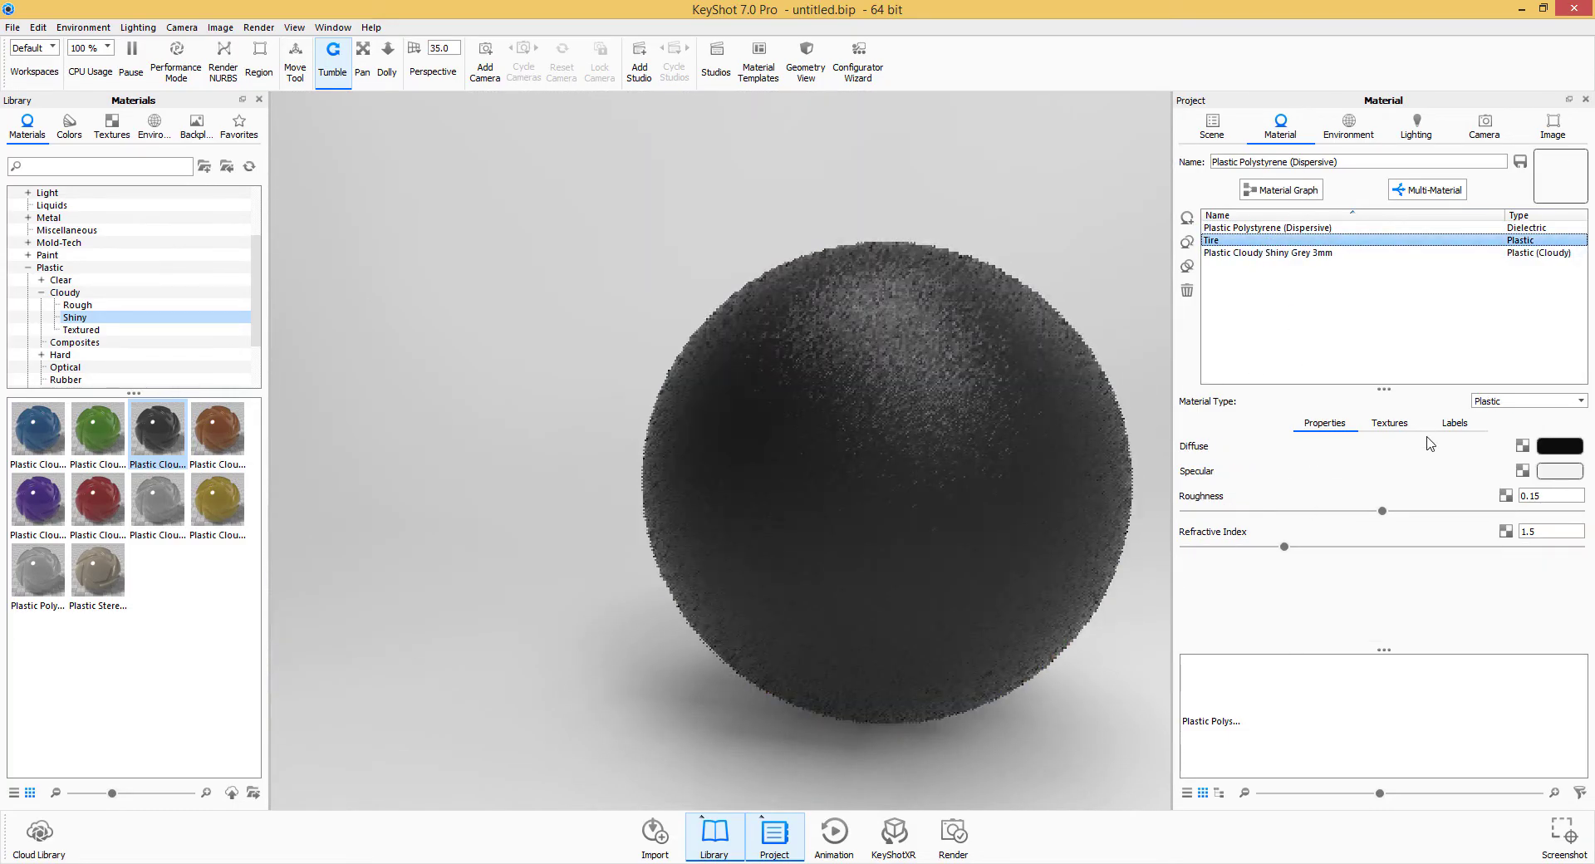
left_click(1258, 253)
scroll(850, 592, "up", 5)
scroll(851, 592, "down", 5)
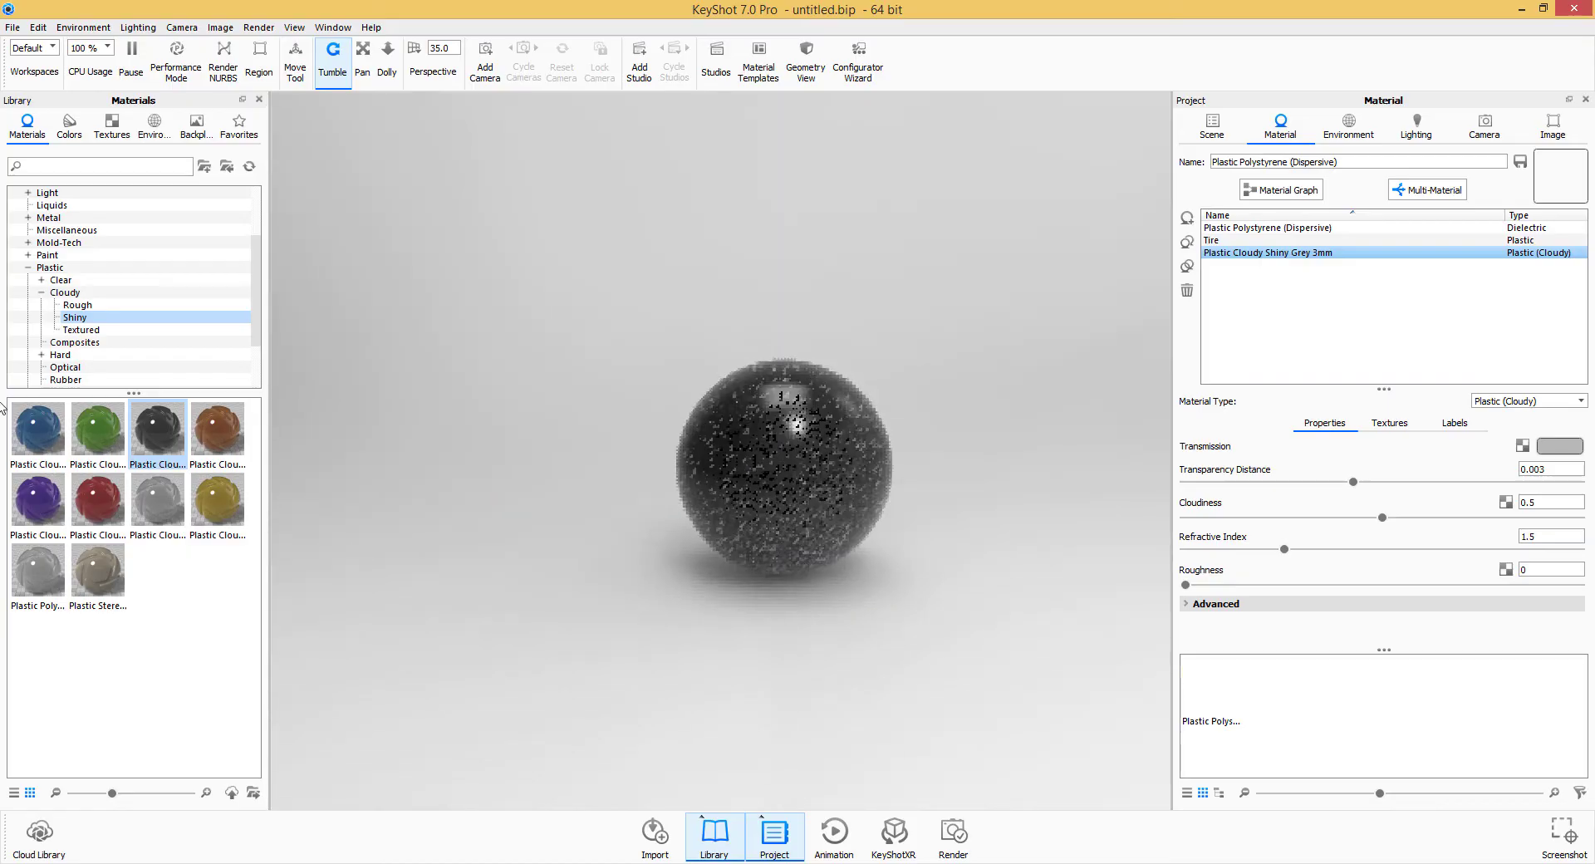
scroll(118, 328, "down", 2)
Apply the procedural Mahogany Wood Satin material from Wood > Procedural to the sphere.
left_click(73, 367)
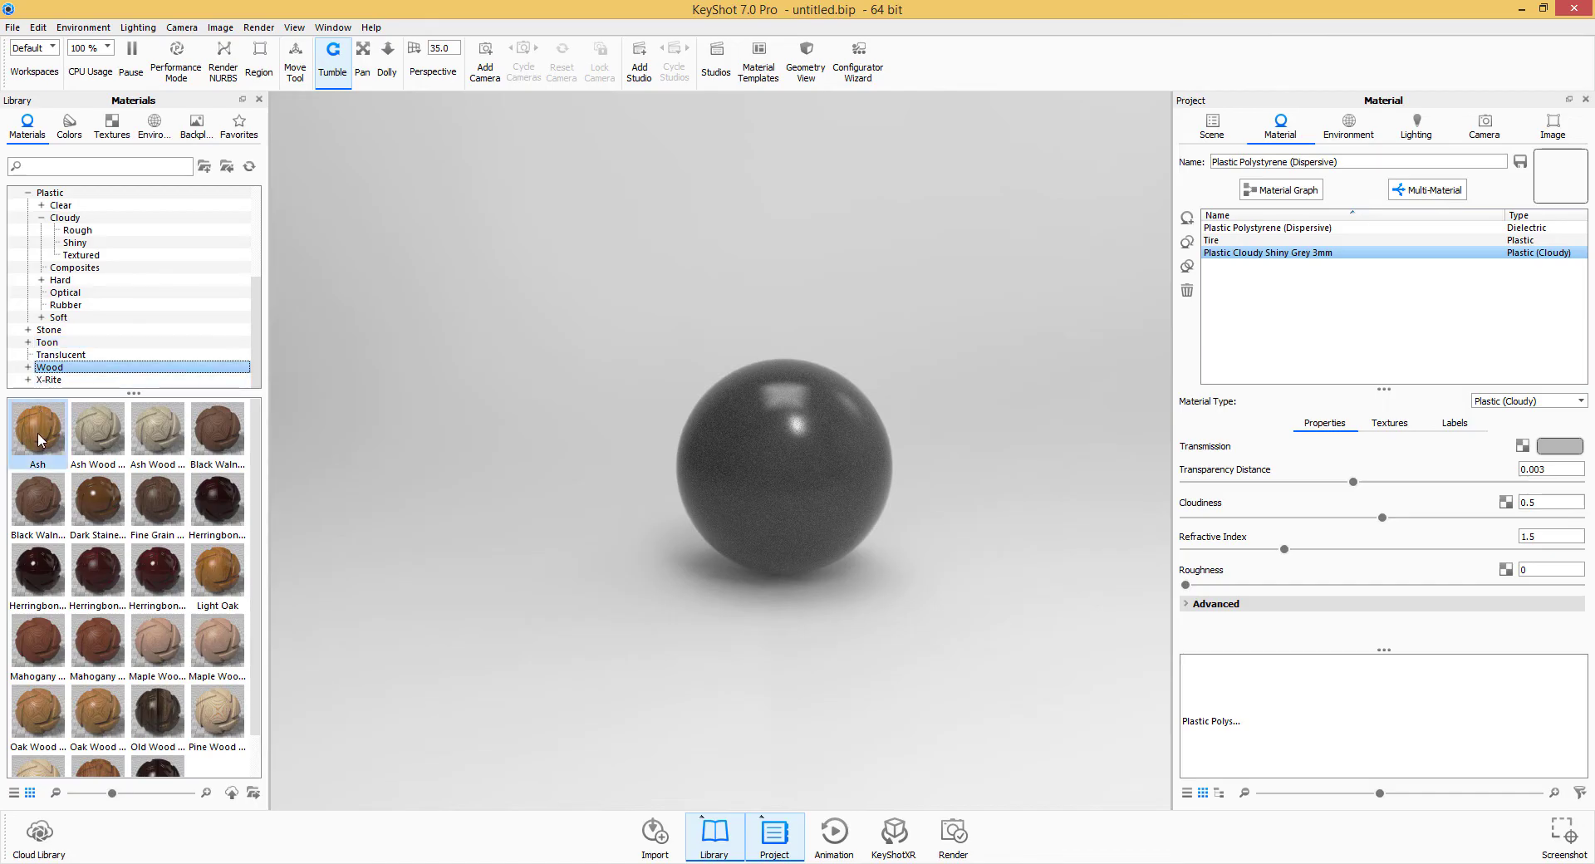
left_click(28, 367)
key("ctrl+z")
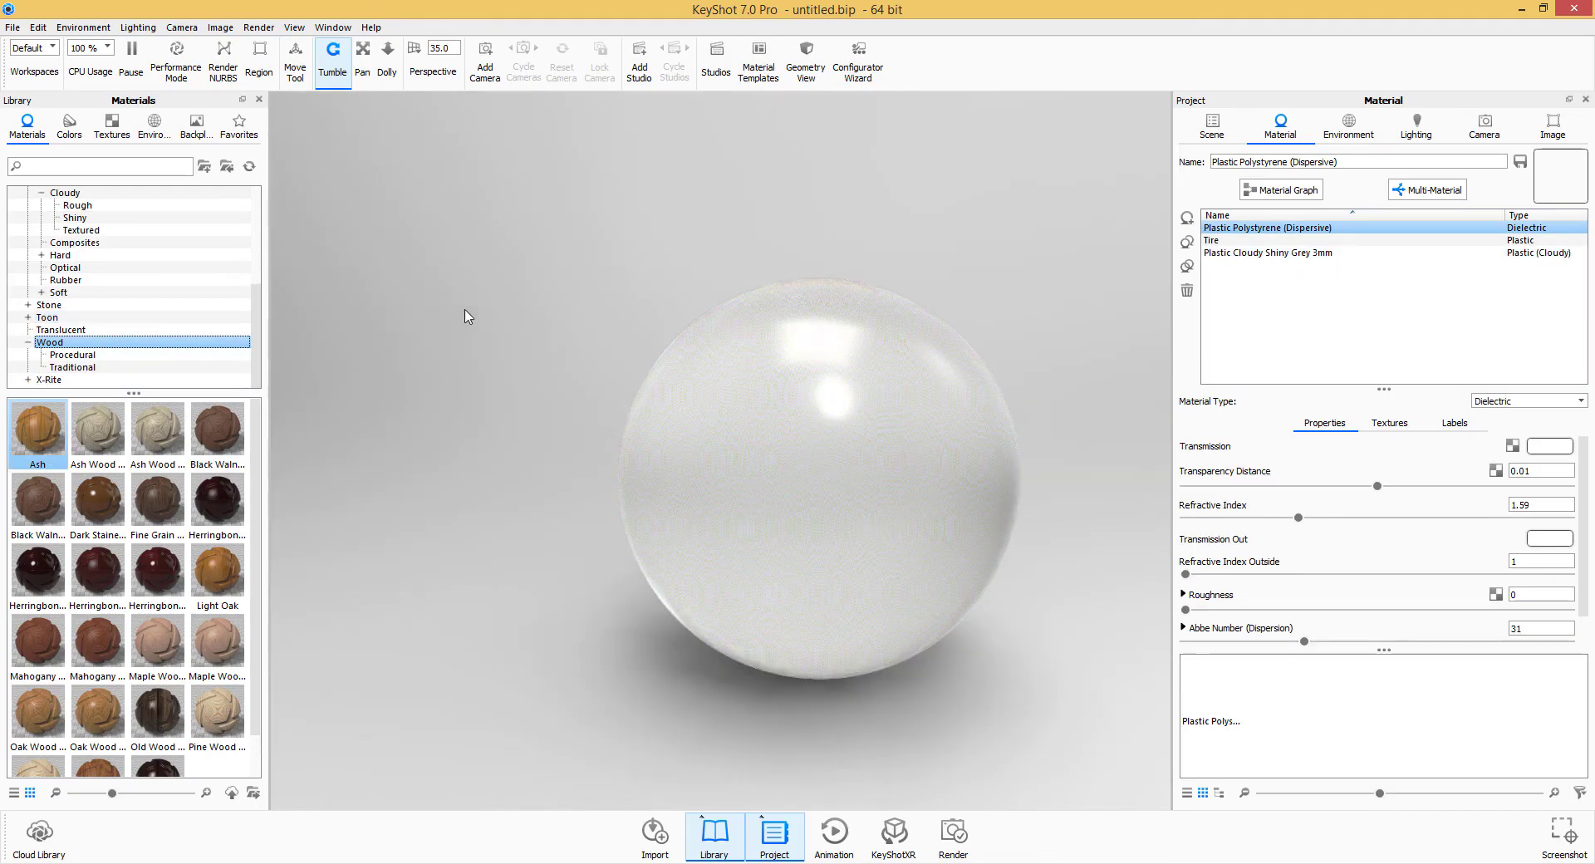
left_click(51, 356)
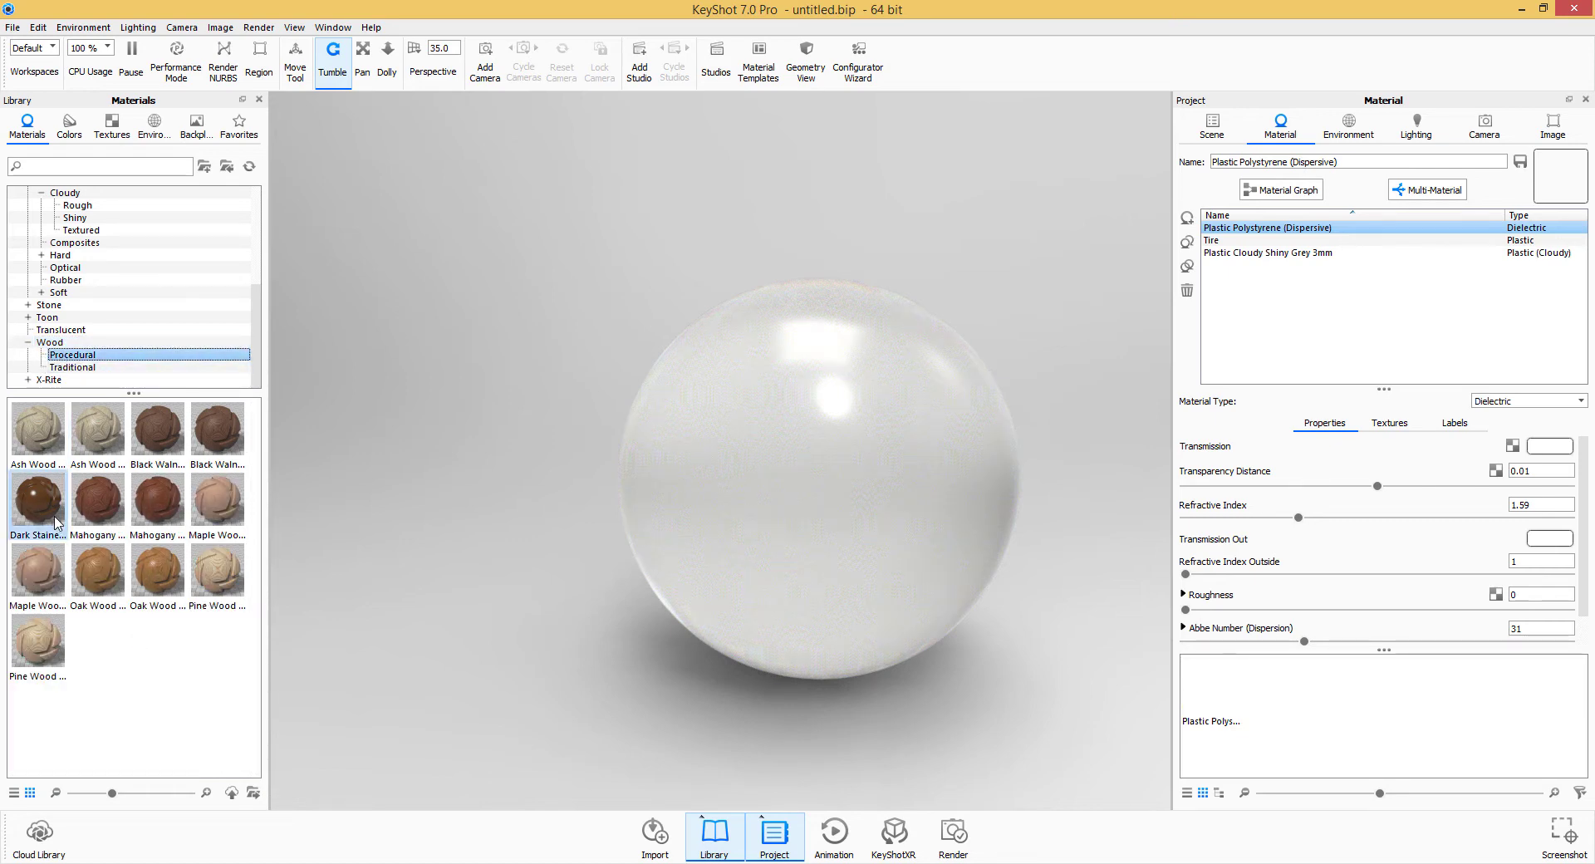
left_click_drag(157, 513, 1303, 308)
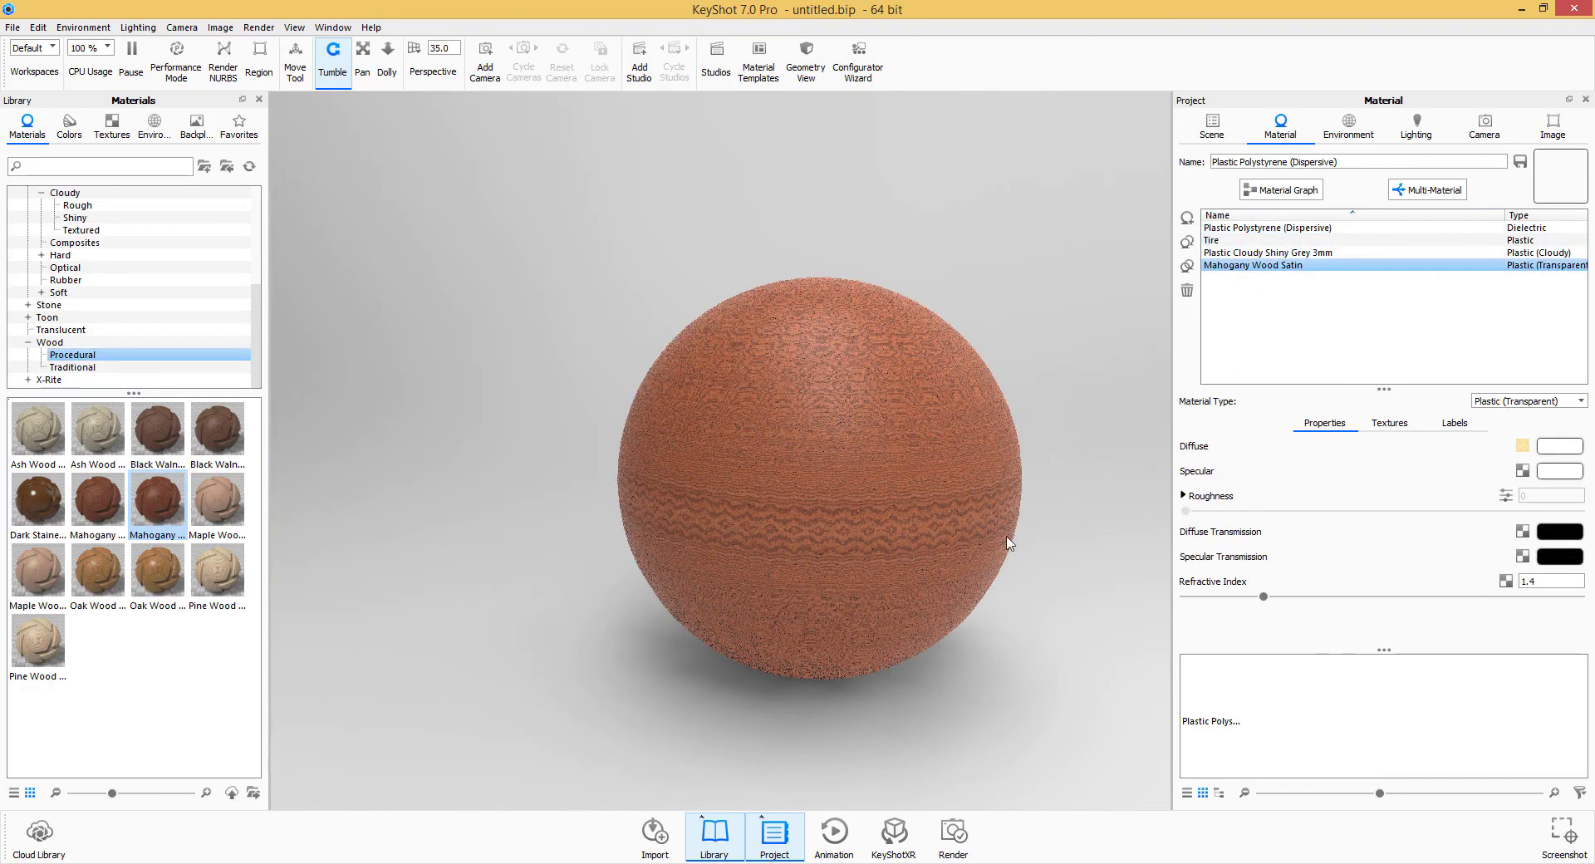
Raise the mahogany material's refractive index to 1.582.
middle_click_drag(1008, 543, 891, 509)
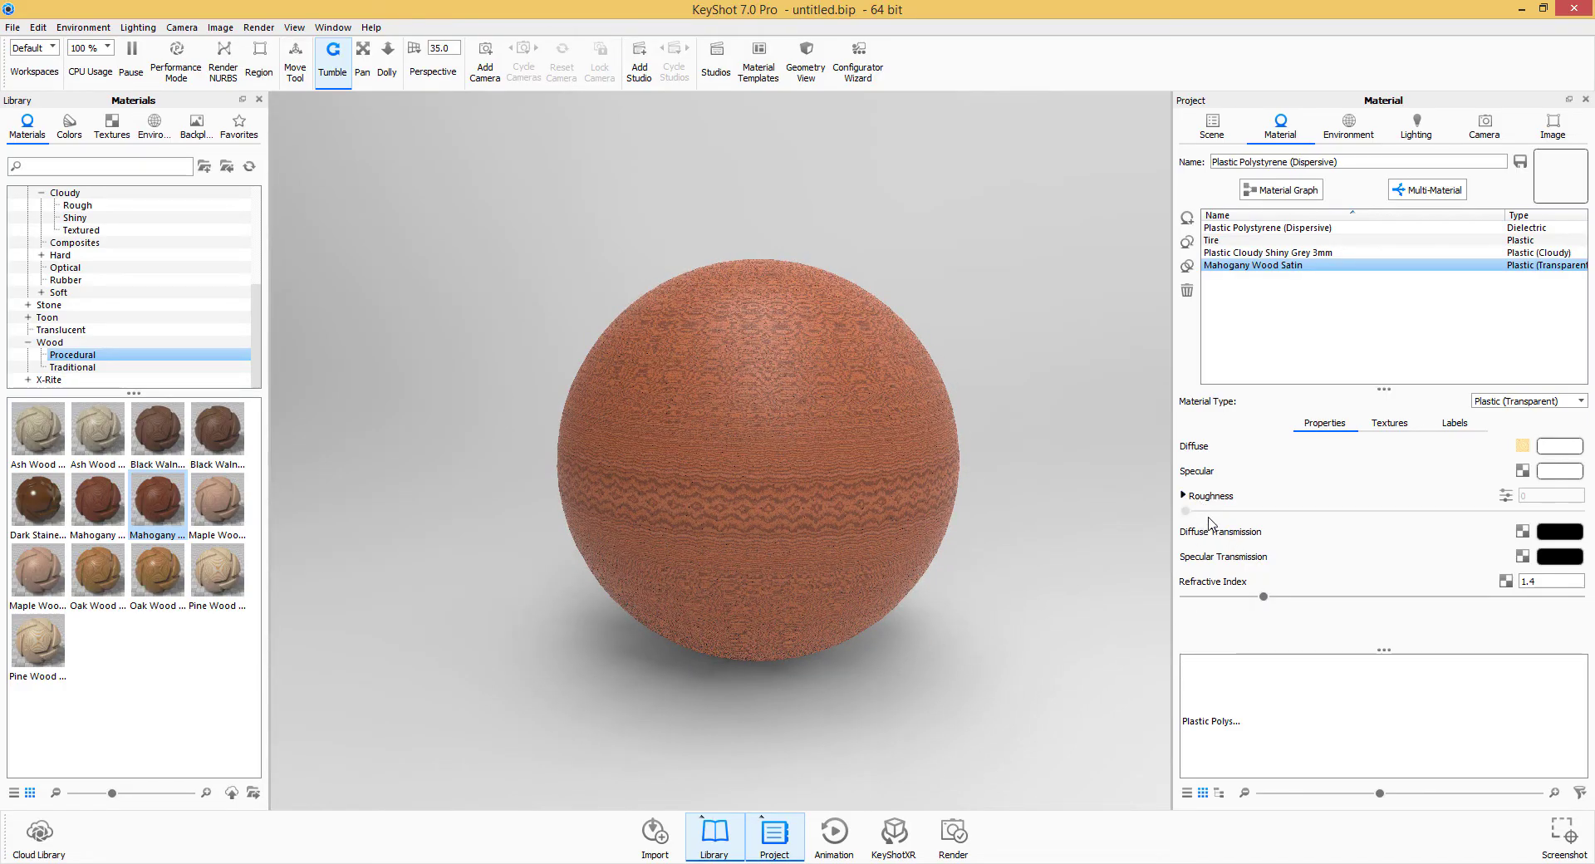
left_click_drag(1268, 604, 1285, 605)
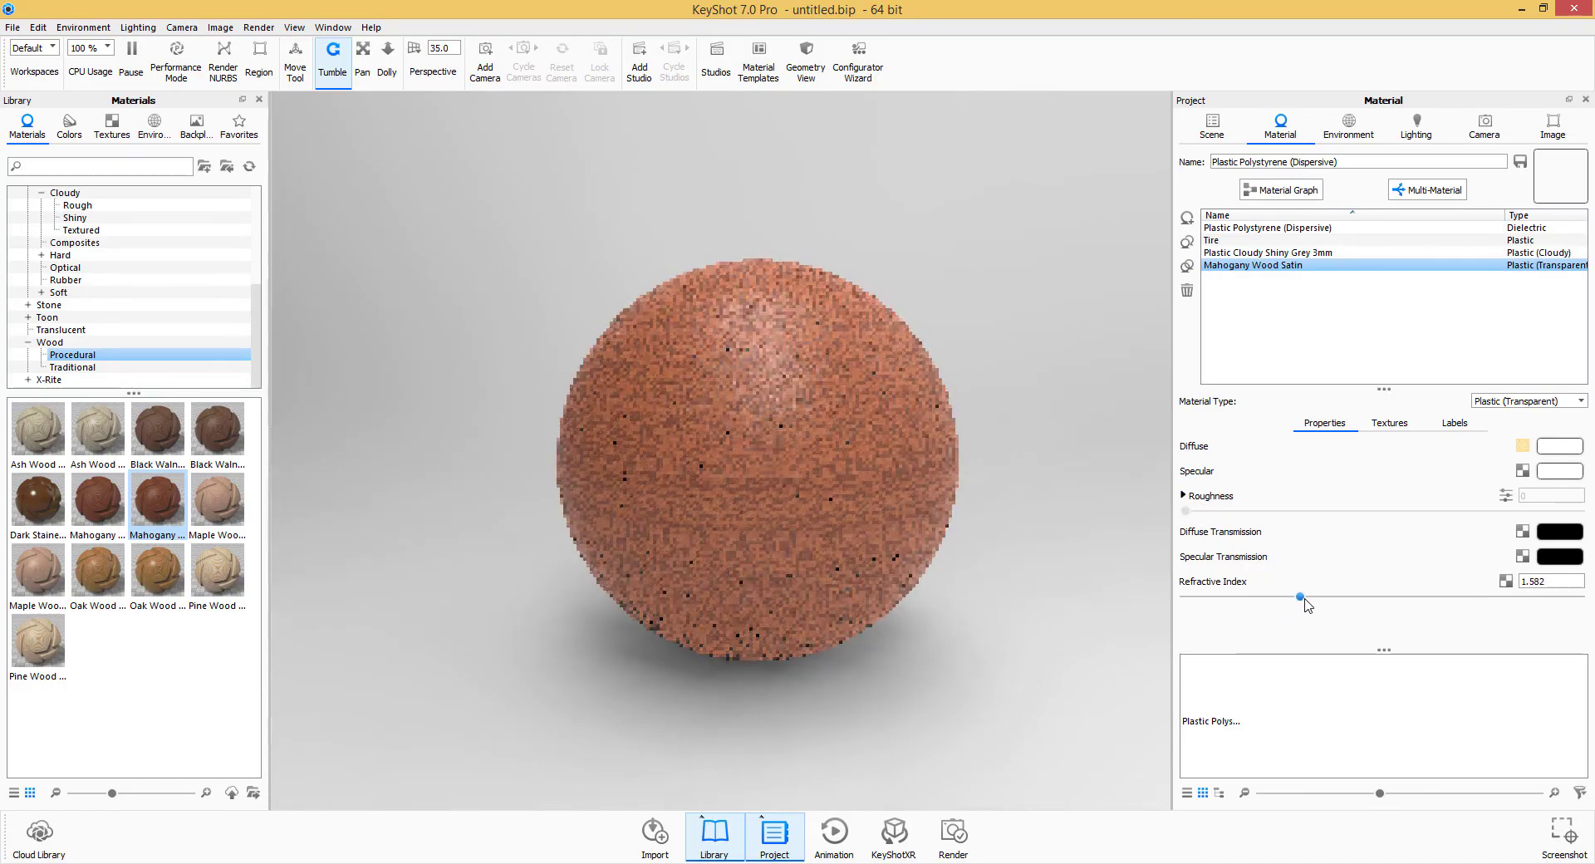
scroll(847, 664, "up", 2)
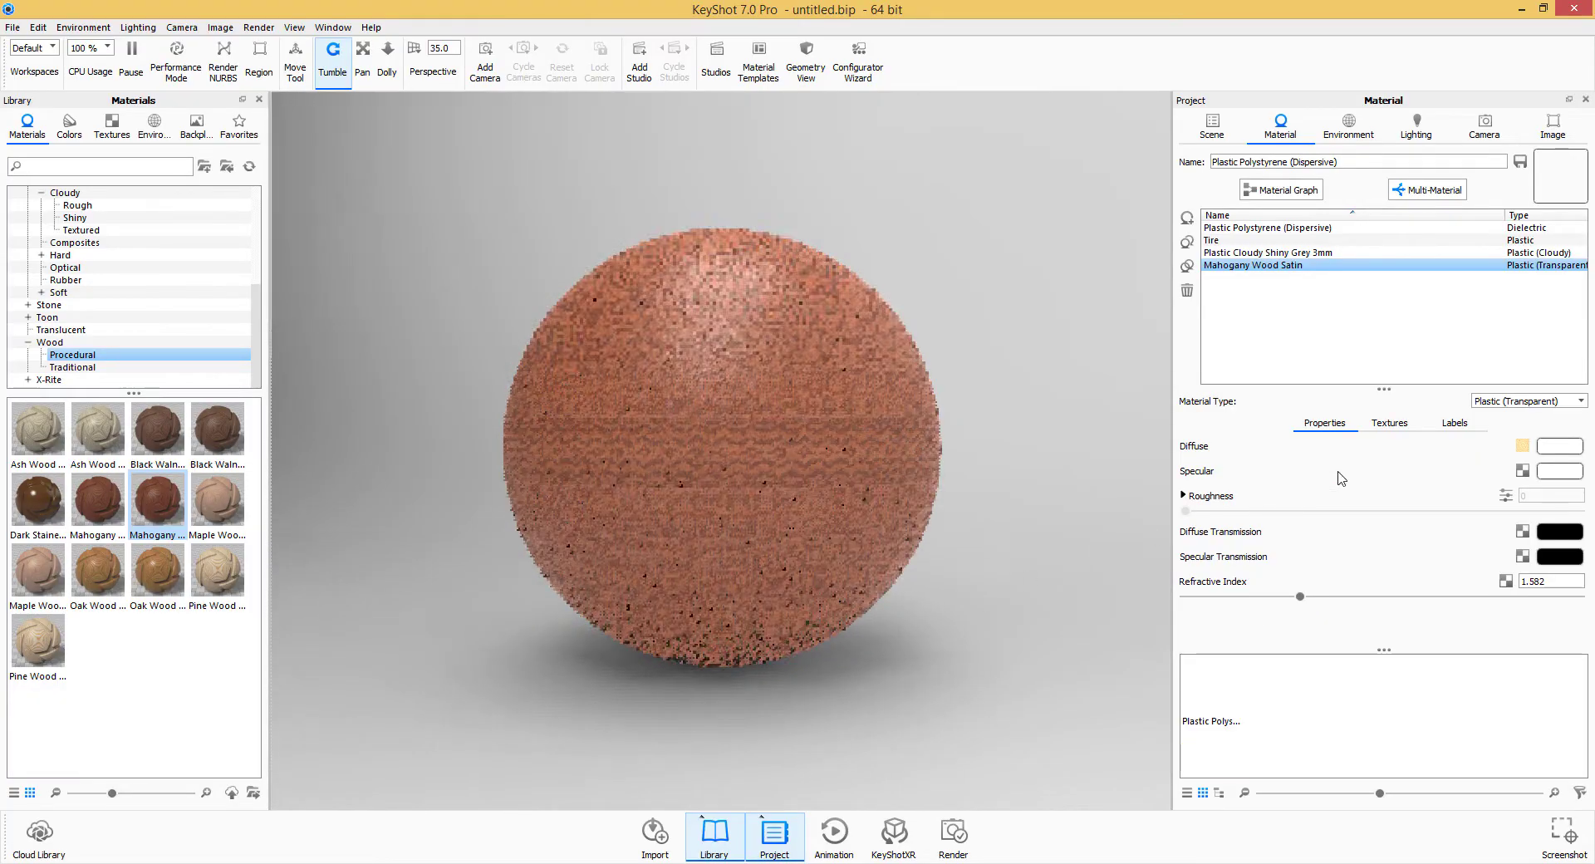
Set the mahogany wood texture's ring width to 2.37.
left_click(1388, 423)
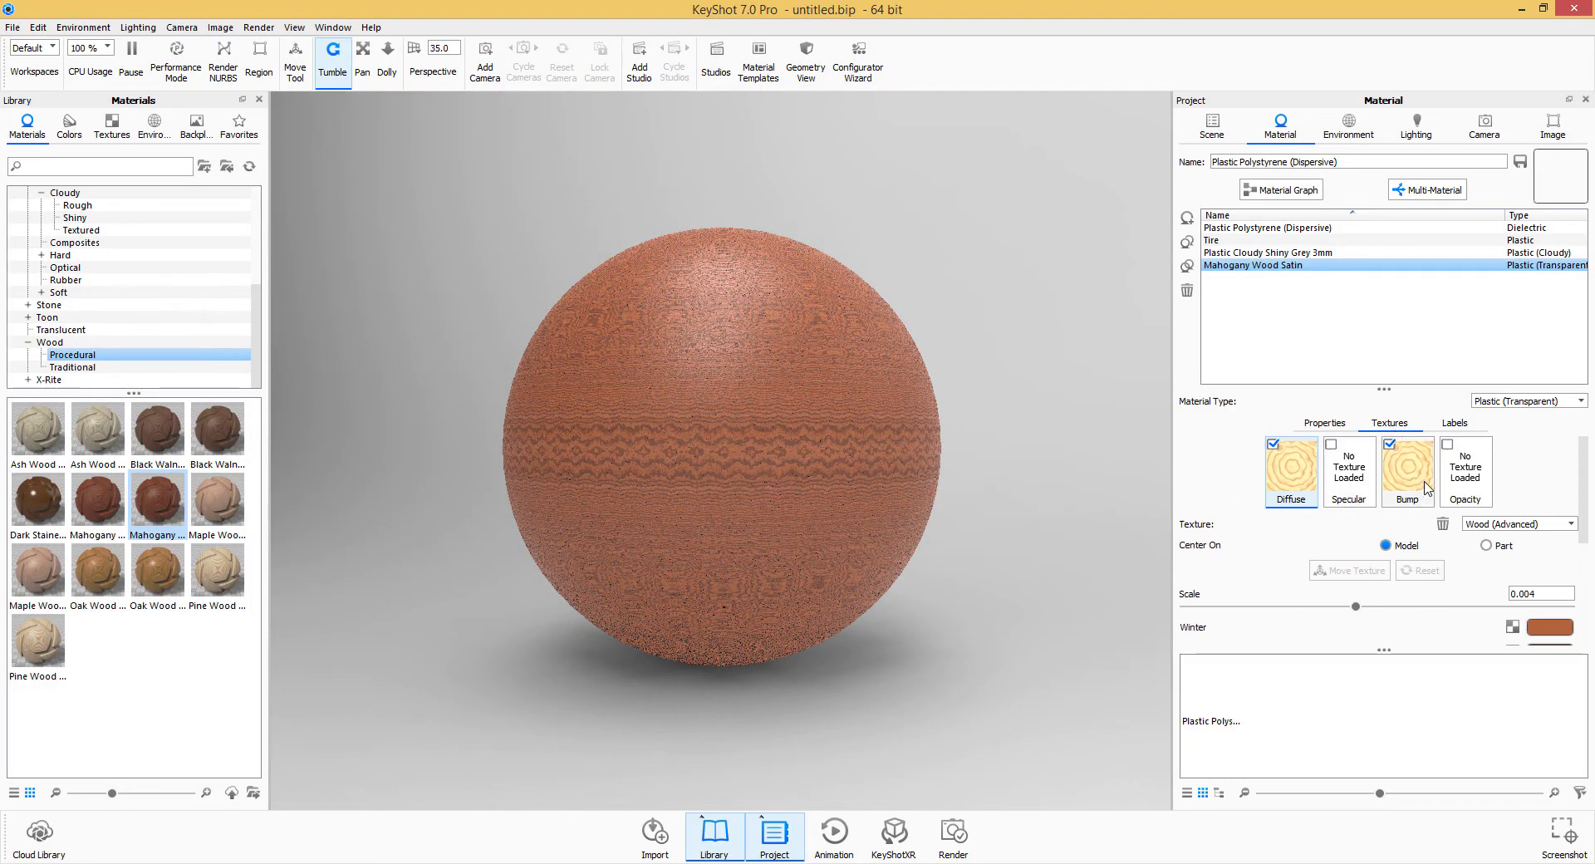
scroll(1412, 482, "down", 3)
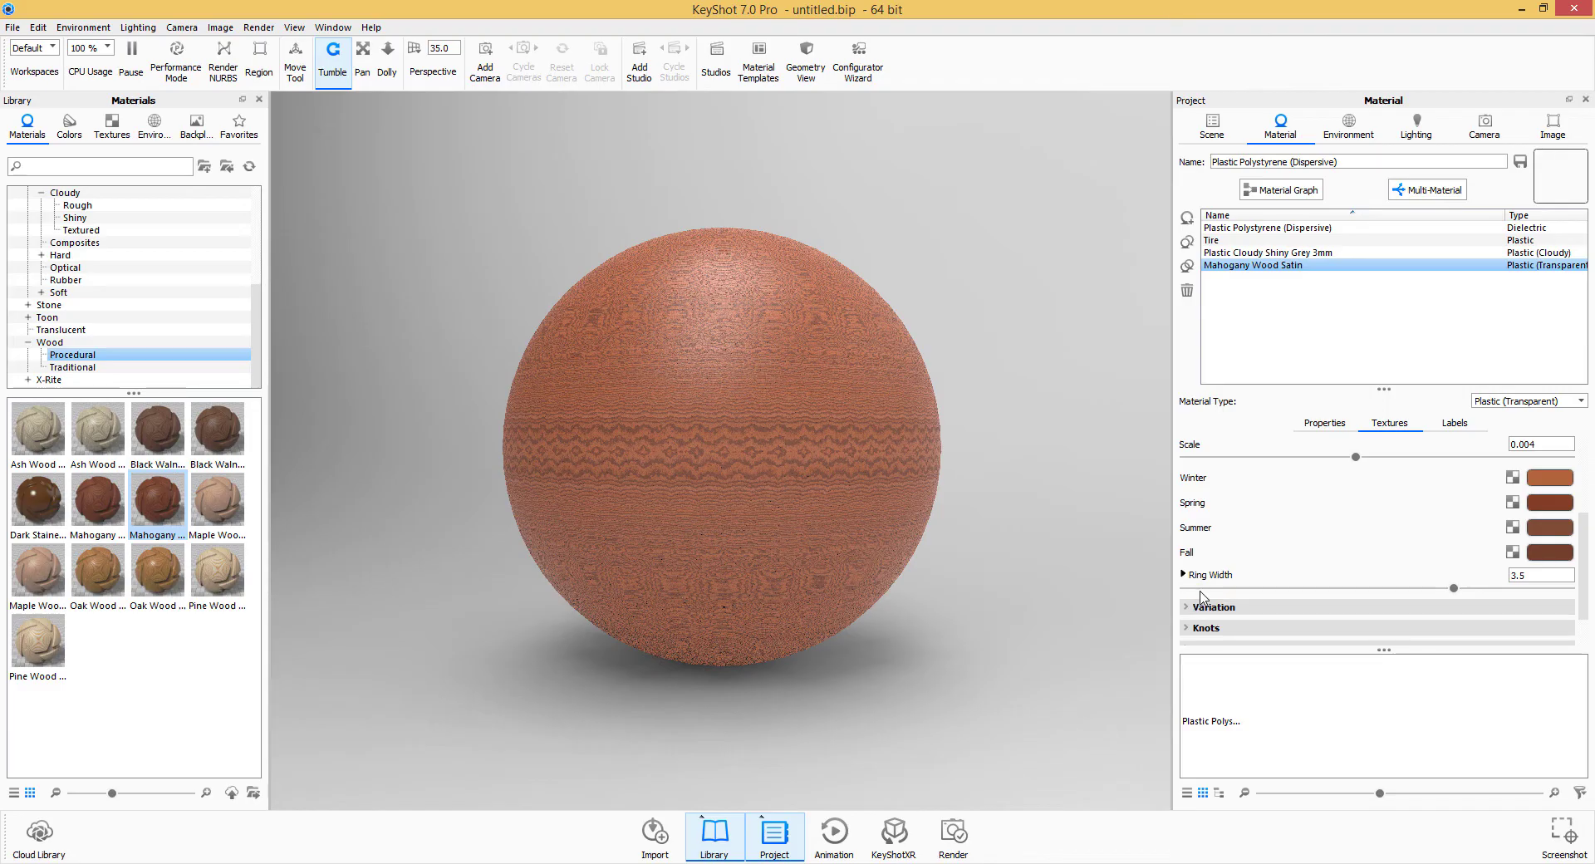
left_click_drag(1453, 588, 1394, 540)
Raise ring noise to 0.312 and colour noise to 0.552 for a wavier grain.
left_click(1230, 607)
scroll(1329, 582, "down", 2)
left_click_drag(1225, 573, 1304, 572)
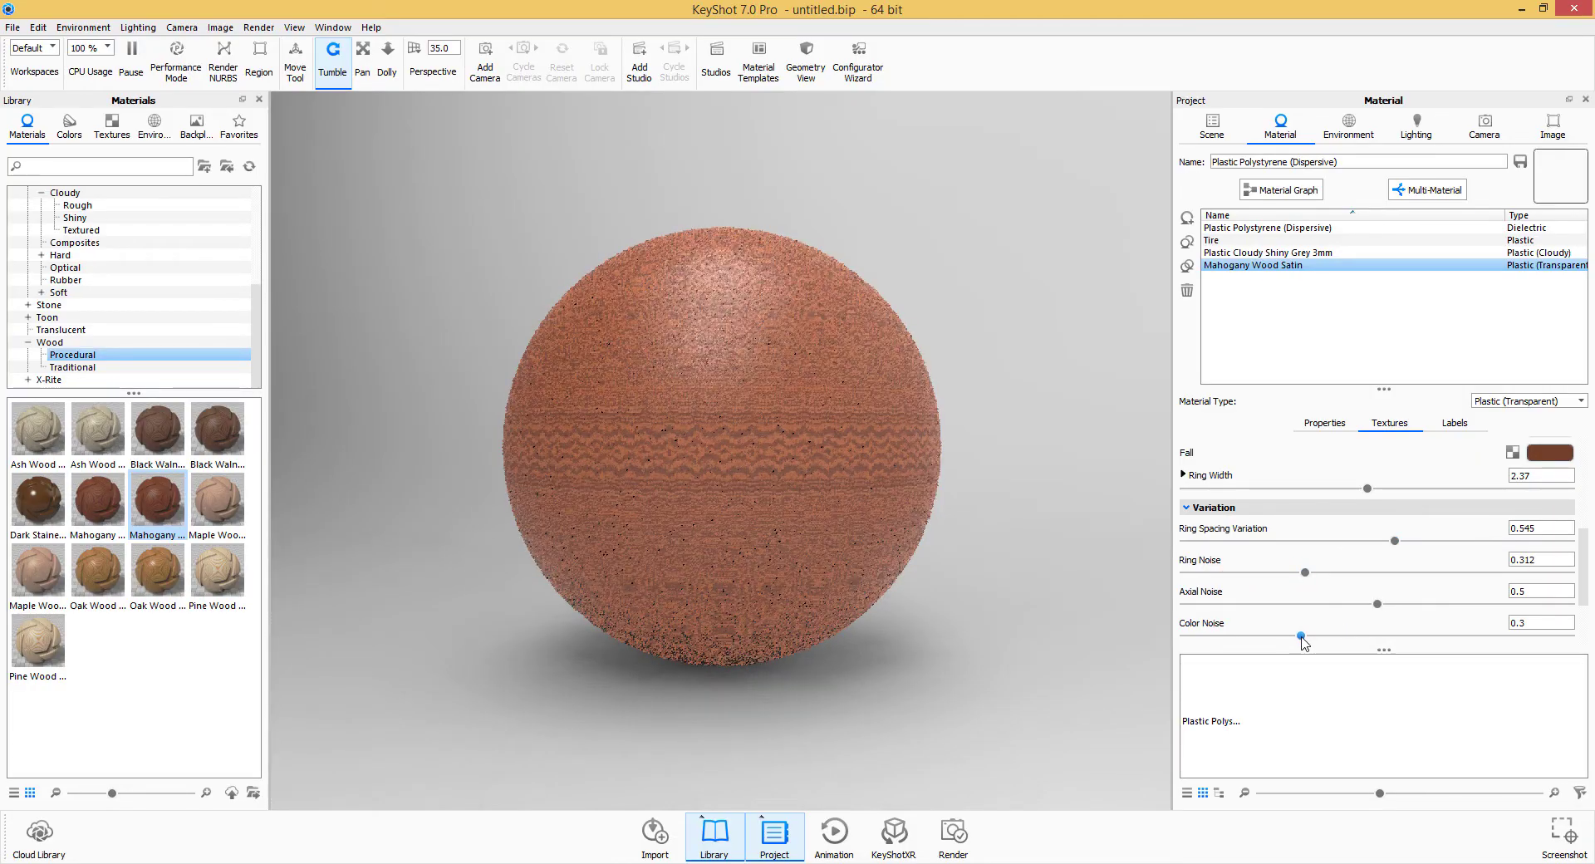
left_click_drag(1300, 635, 1397, 635)
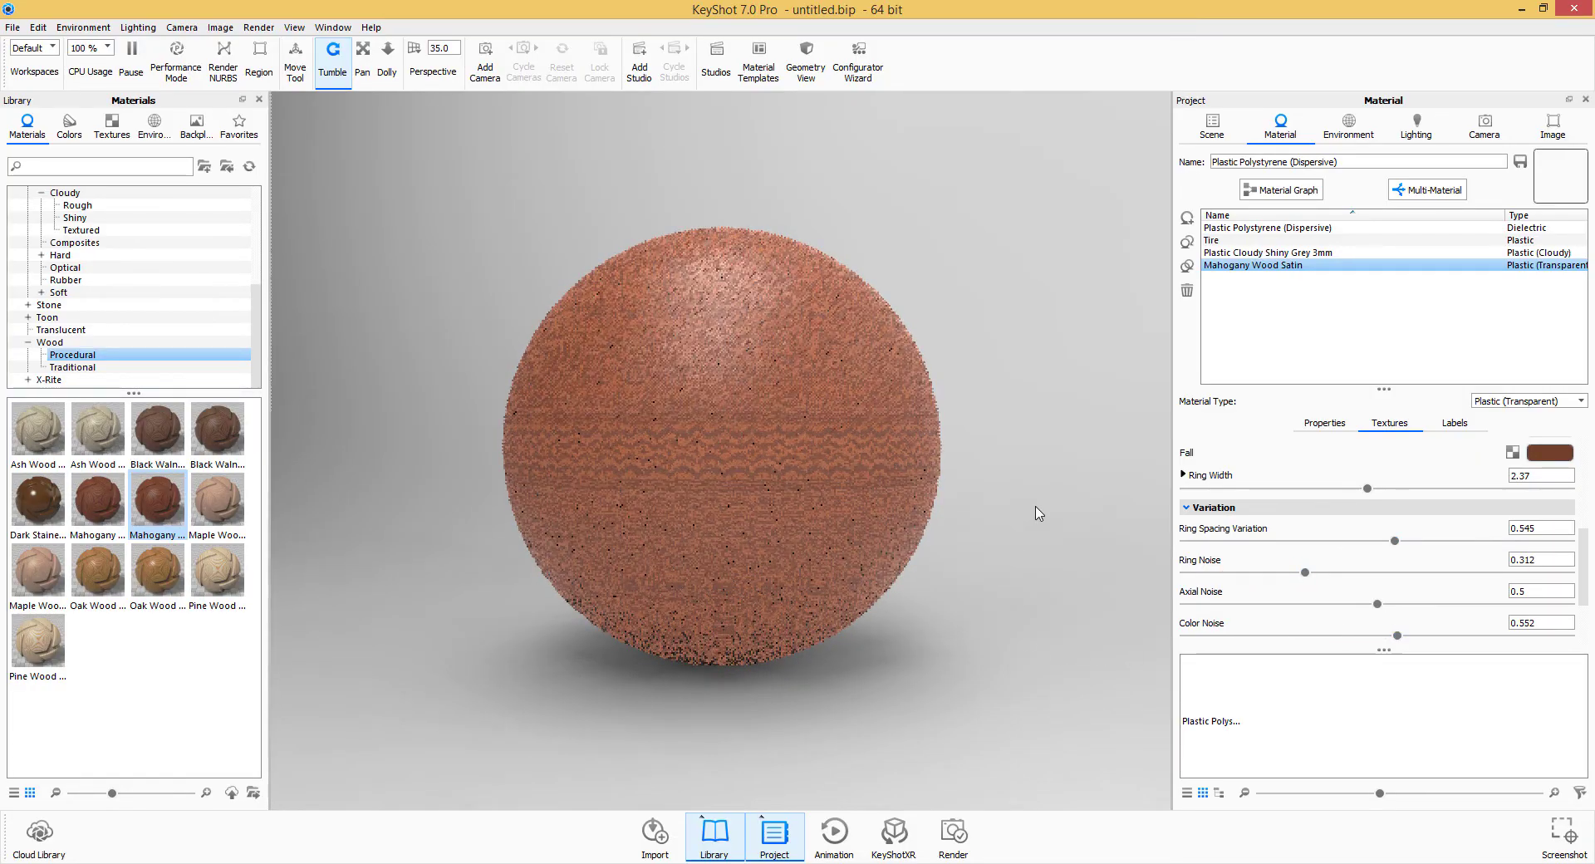
scroll(1043, 534, "down", 2)
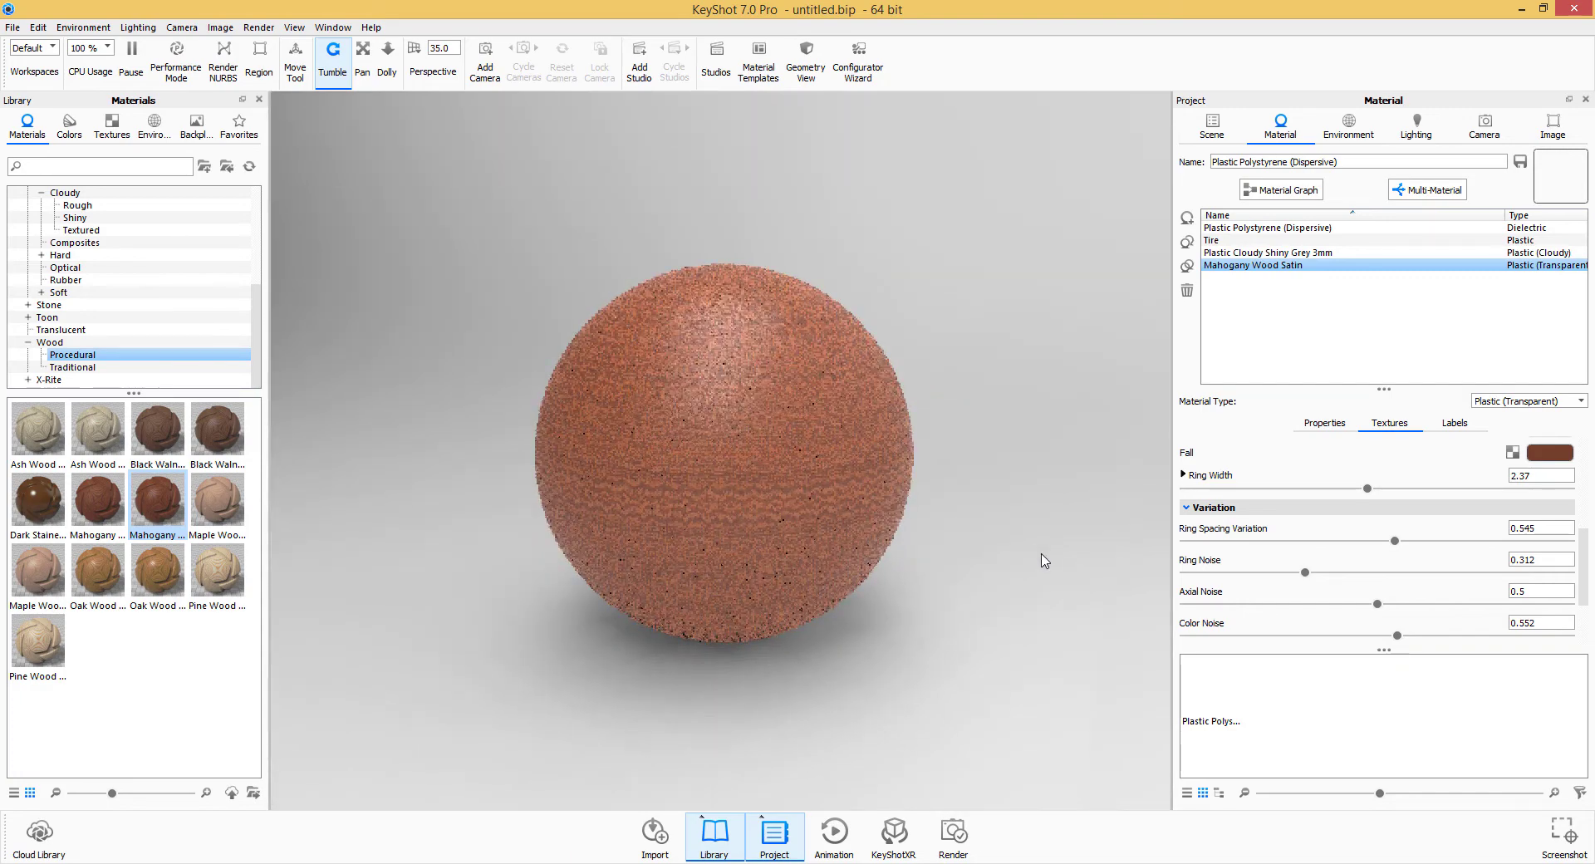
scroll(858, 477, "down", 2)
scroll(1339, 573, "up", 3)
scroll(1362, 590, "down", 3)
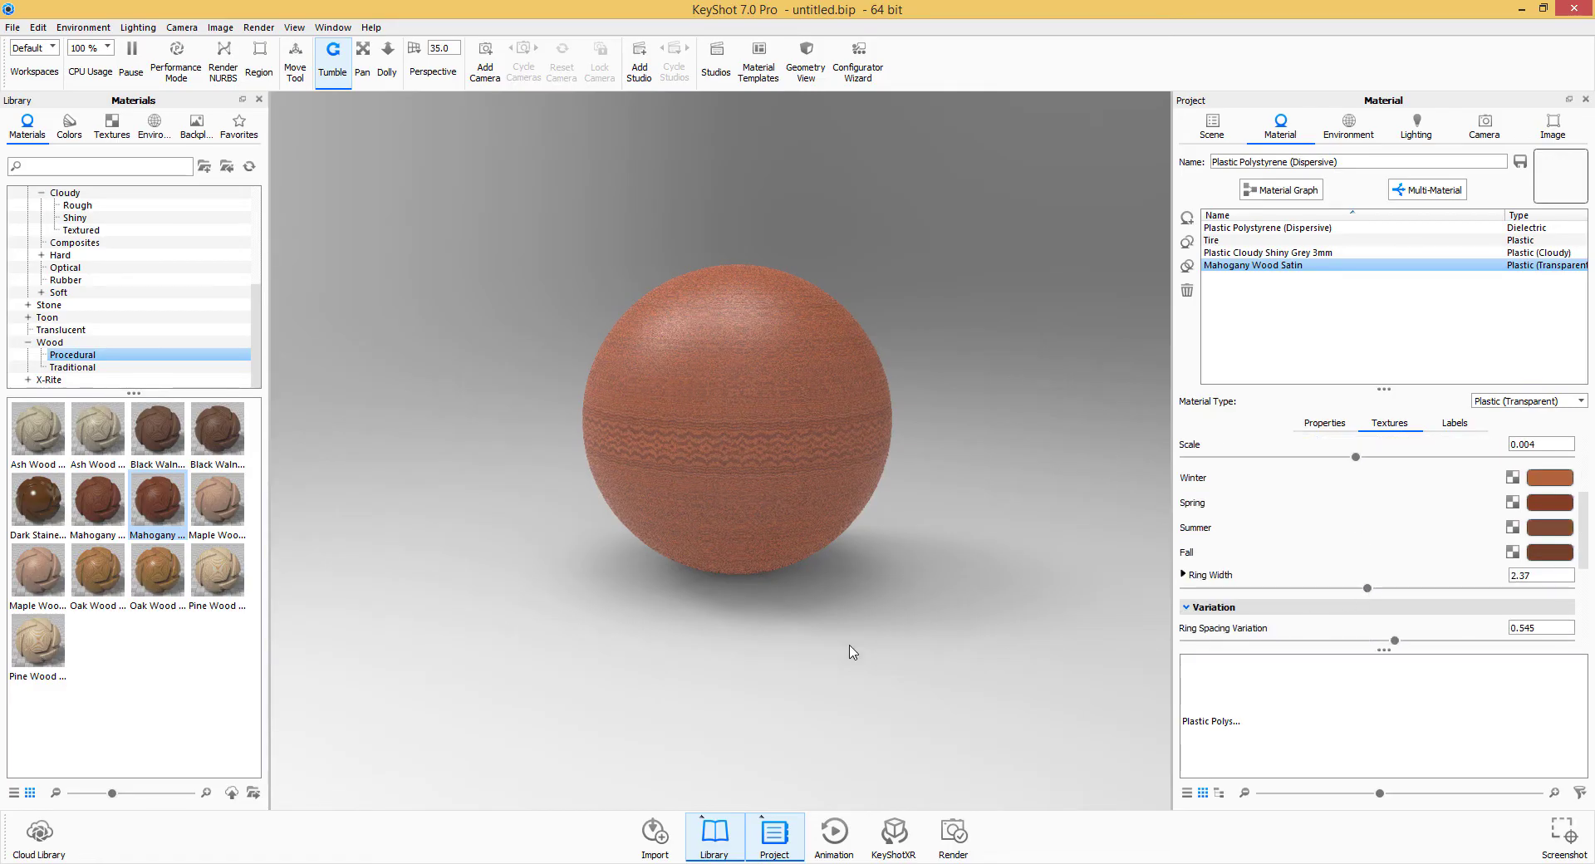
scroll(865, 594, "up", 5)
scroll(910, 528, "up", 2)
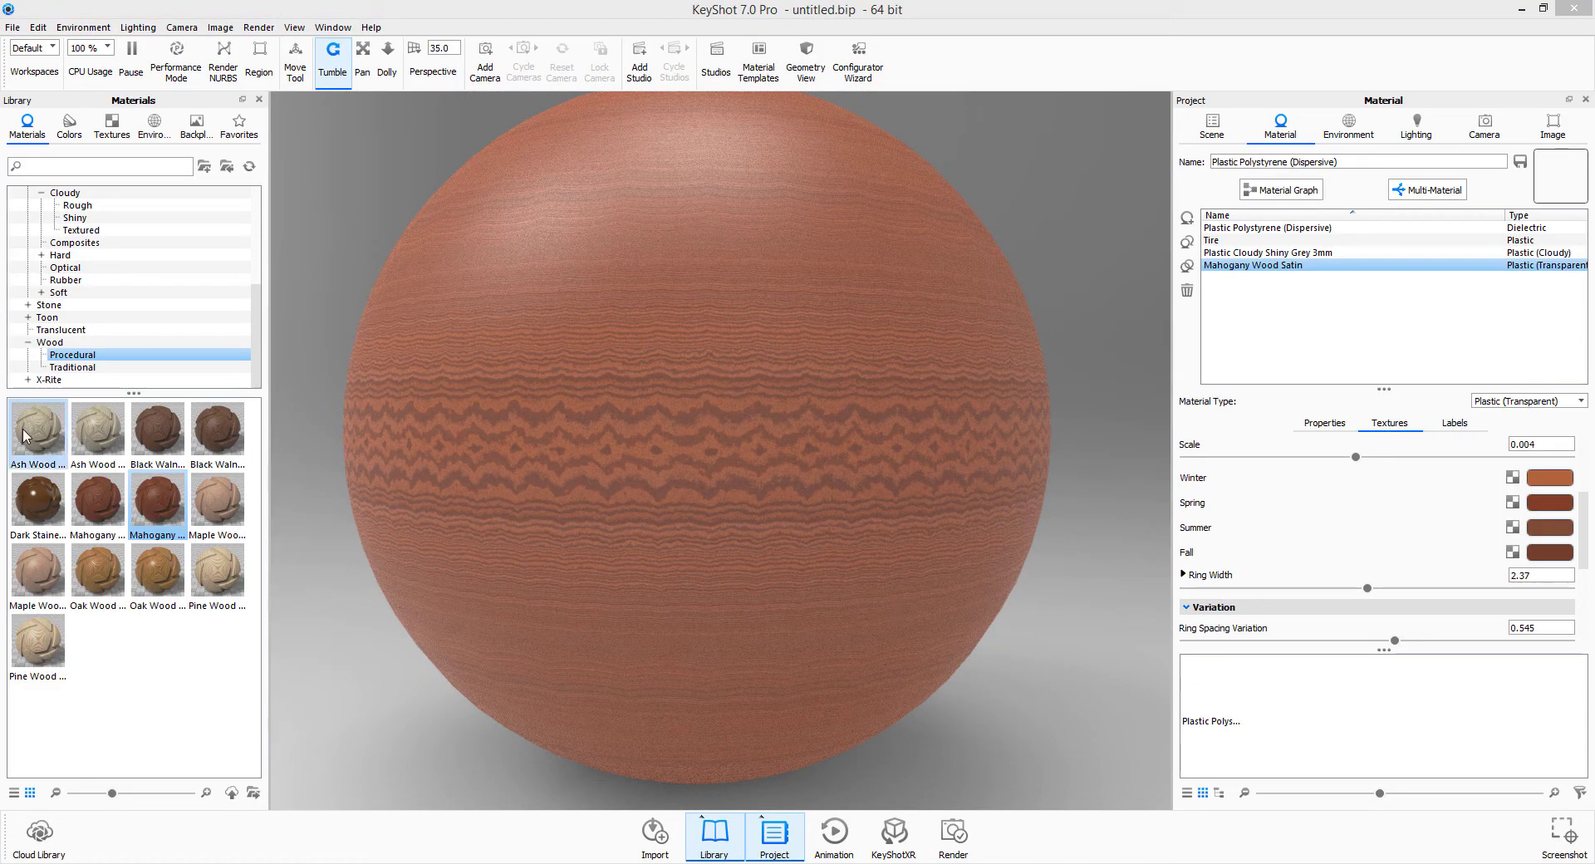
Browse the X-Rite Car Paint and General materials in the library.
left_click(28, 342)
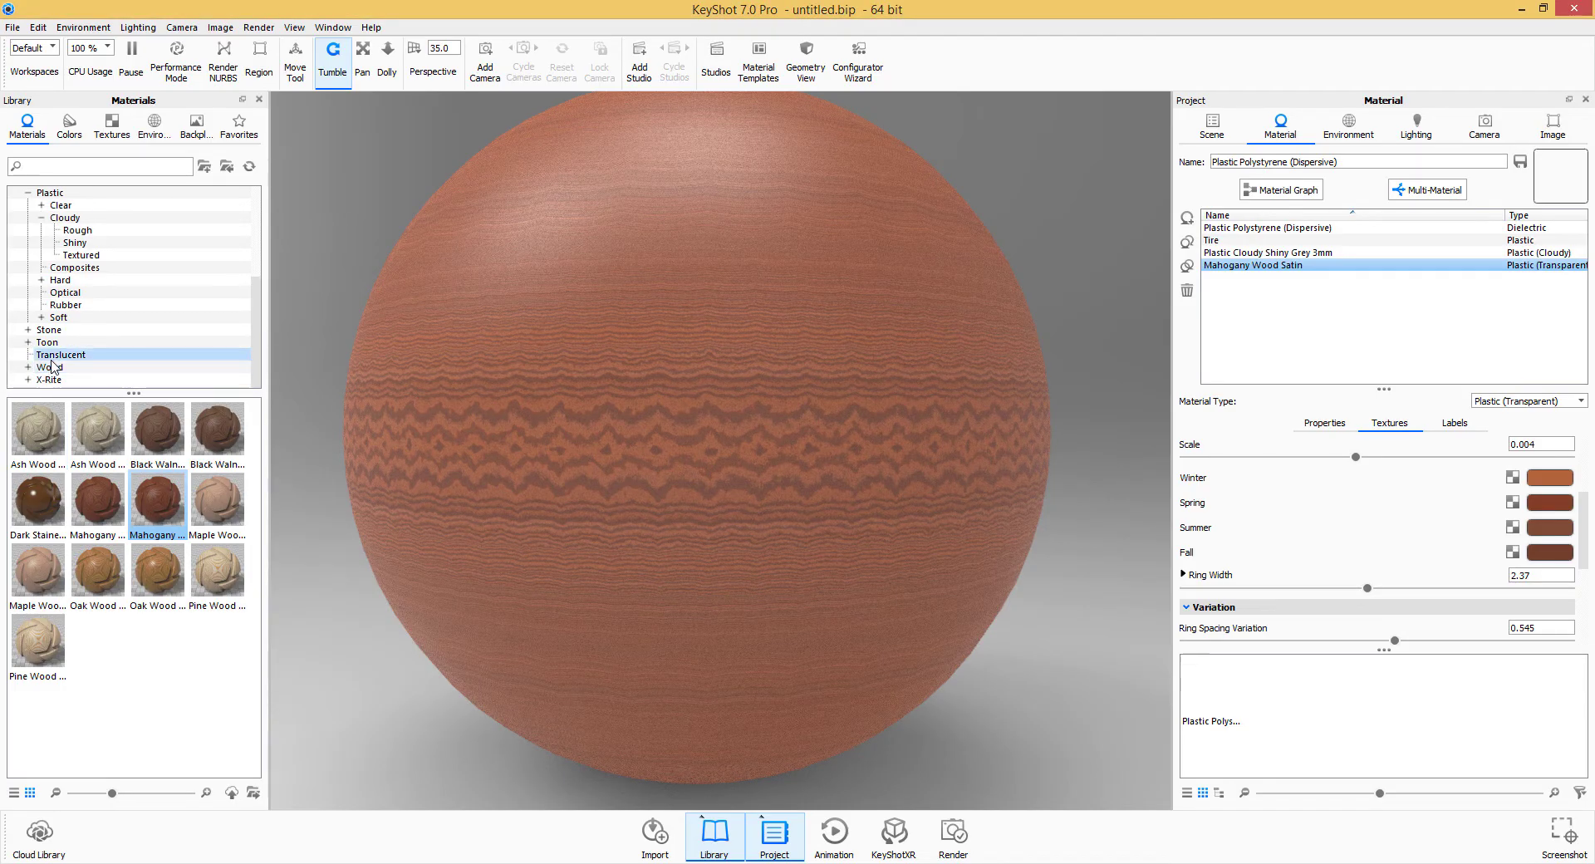
left_click(49, 380)
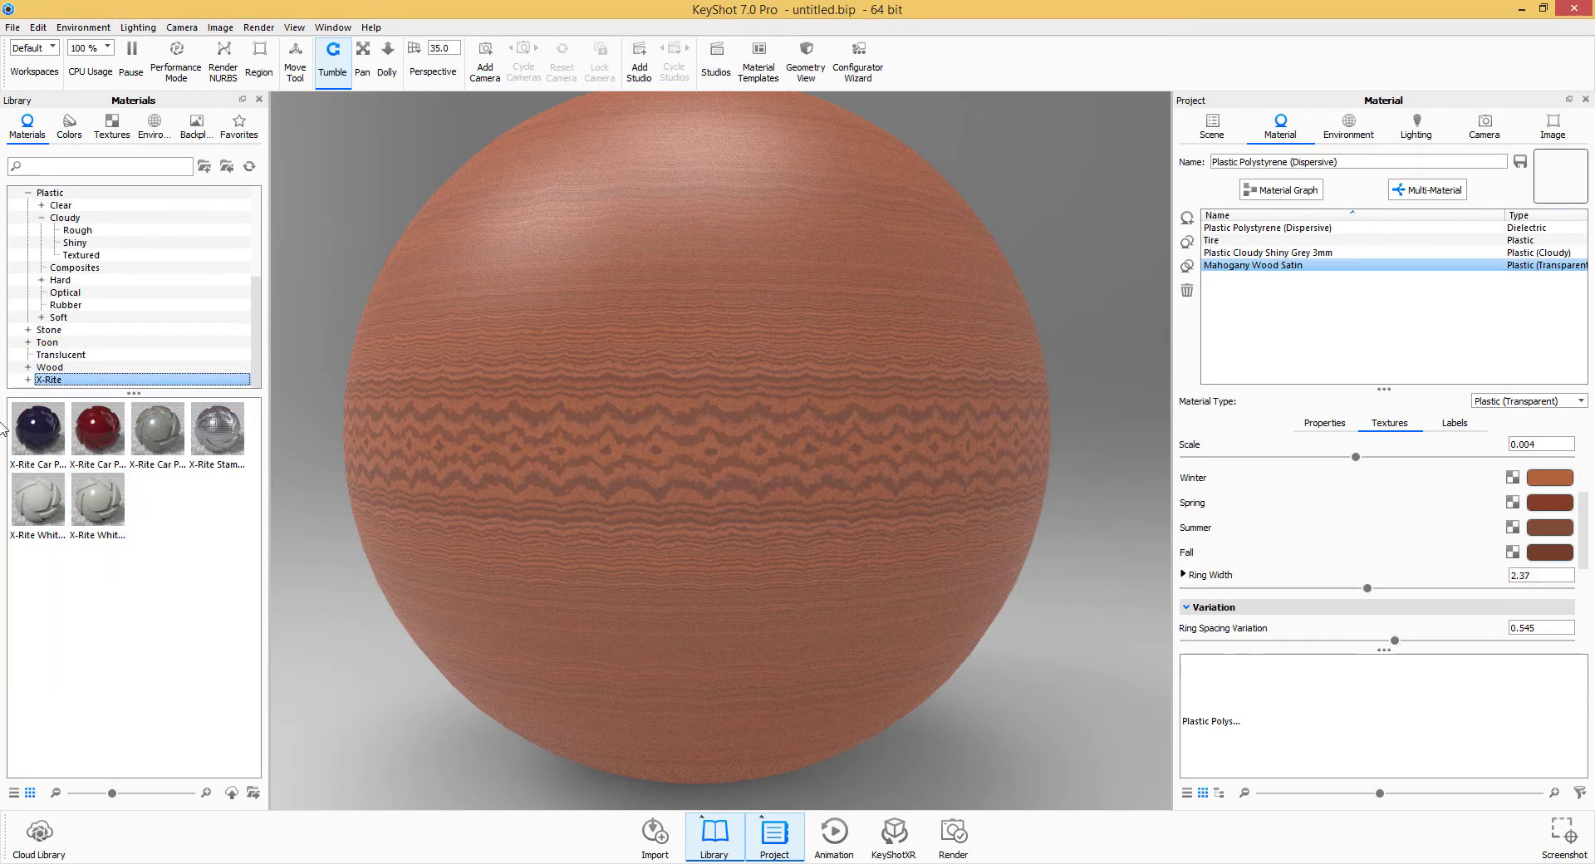
left_click(28, 380)
left_click(81, 368)
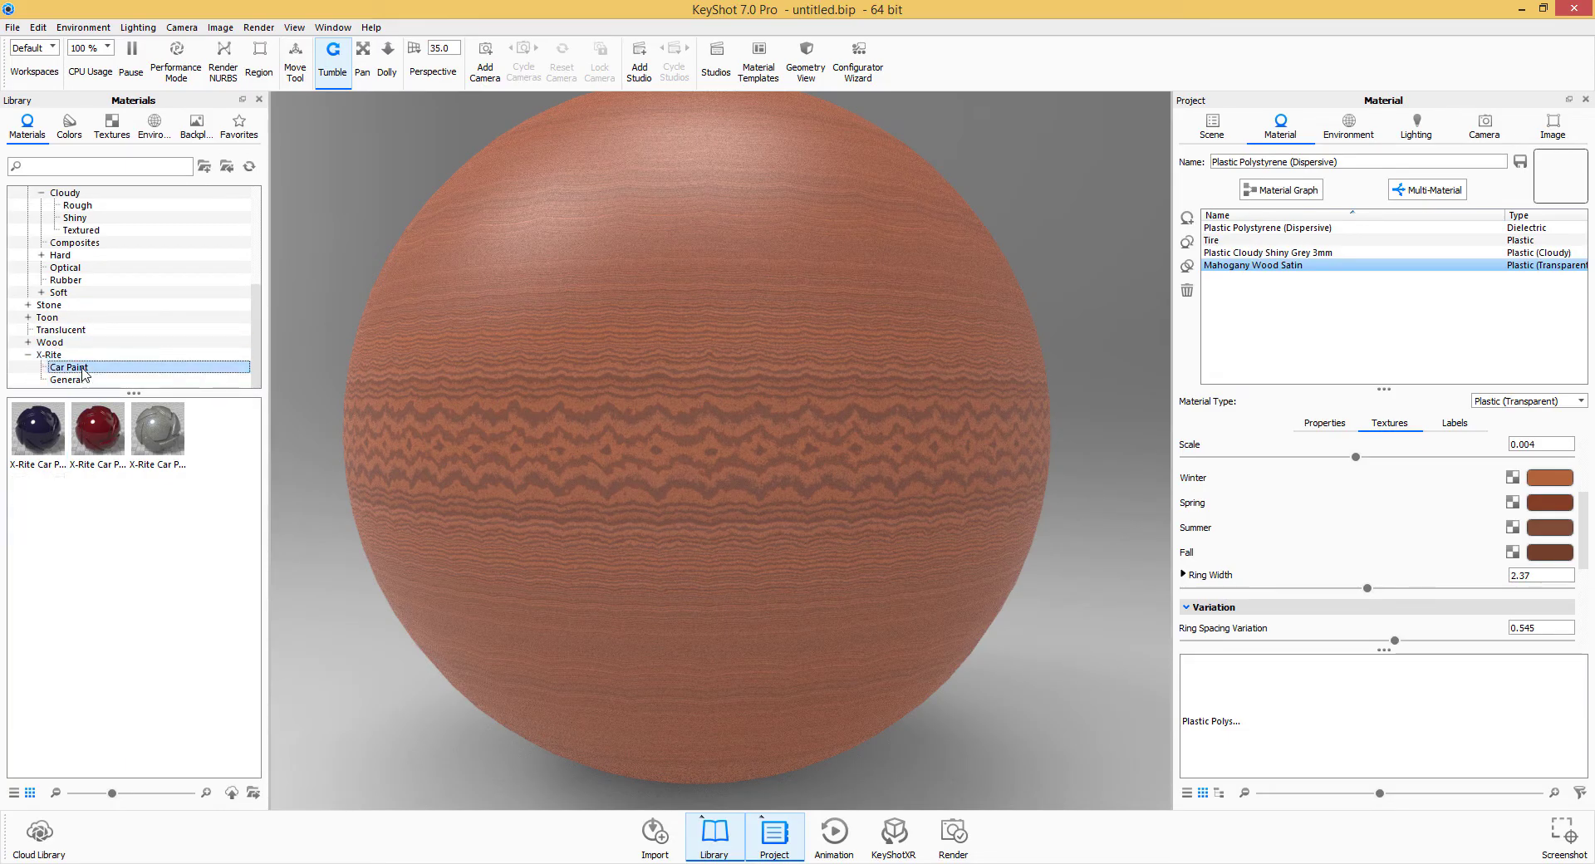
left_click(60, 381)
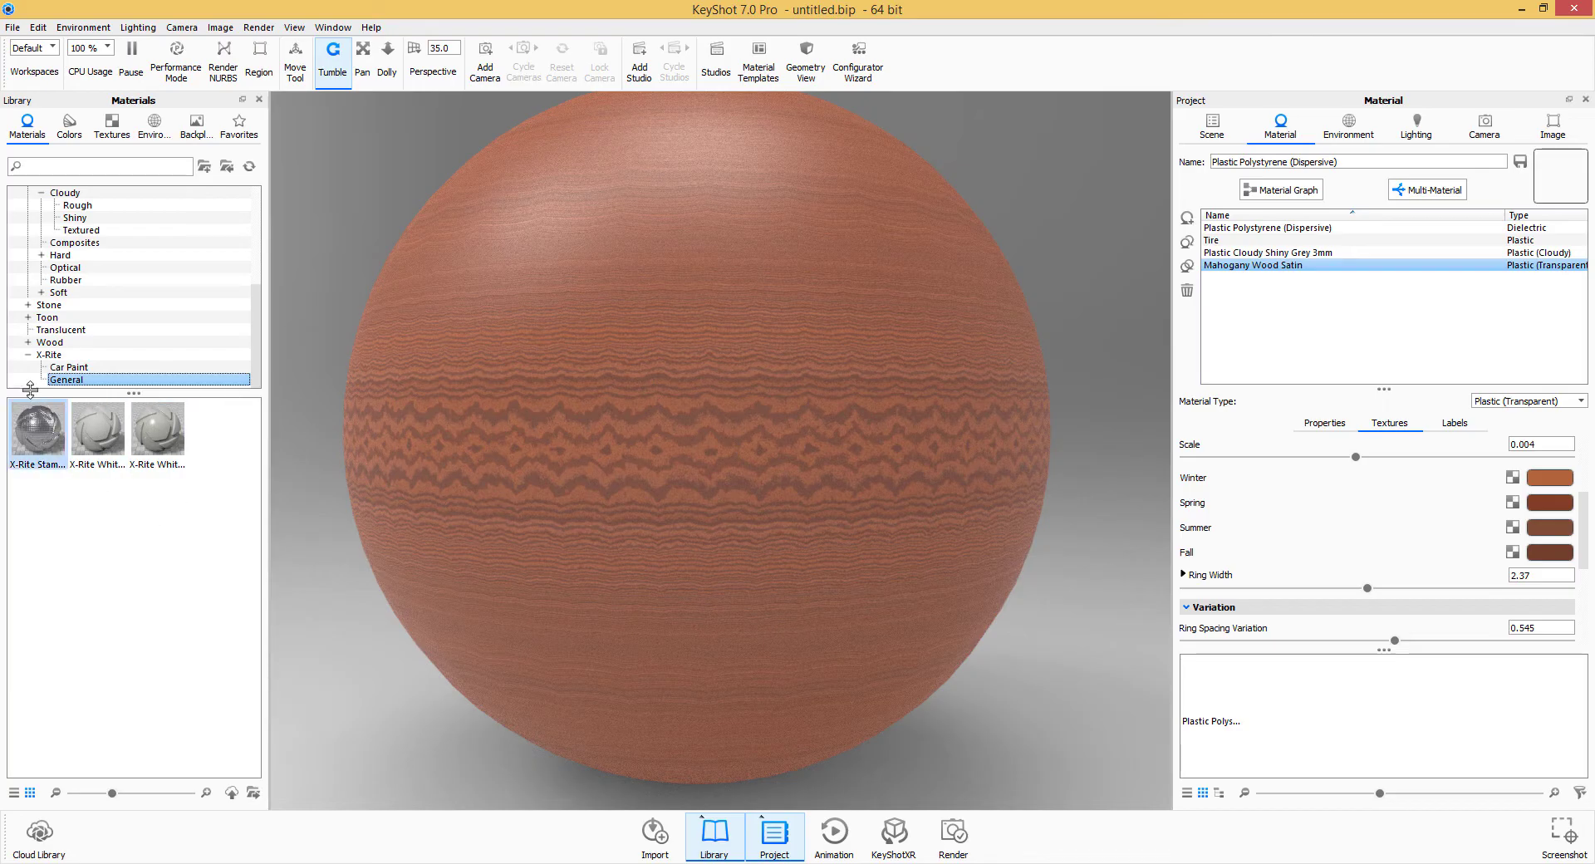
left_click(28, 354)
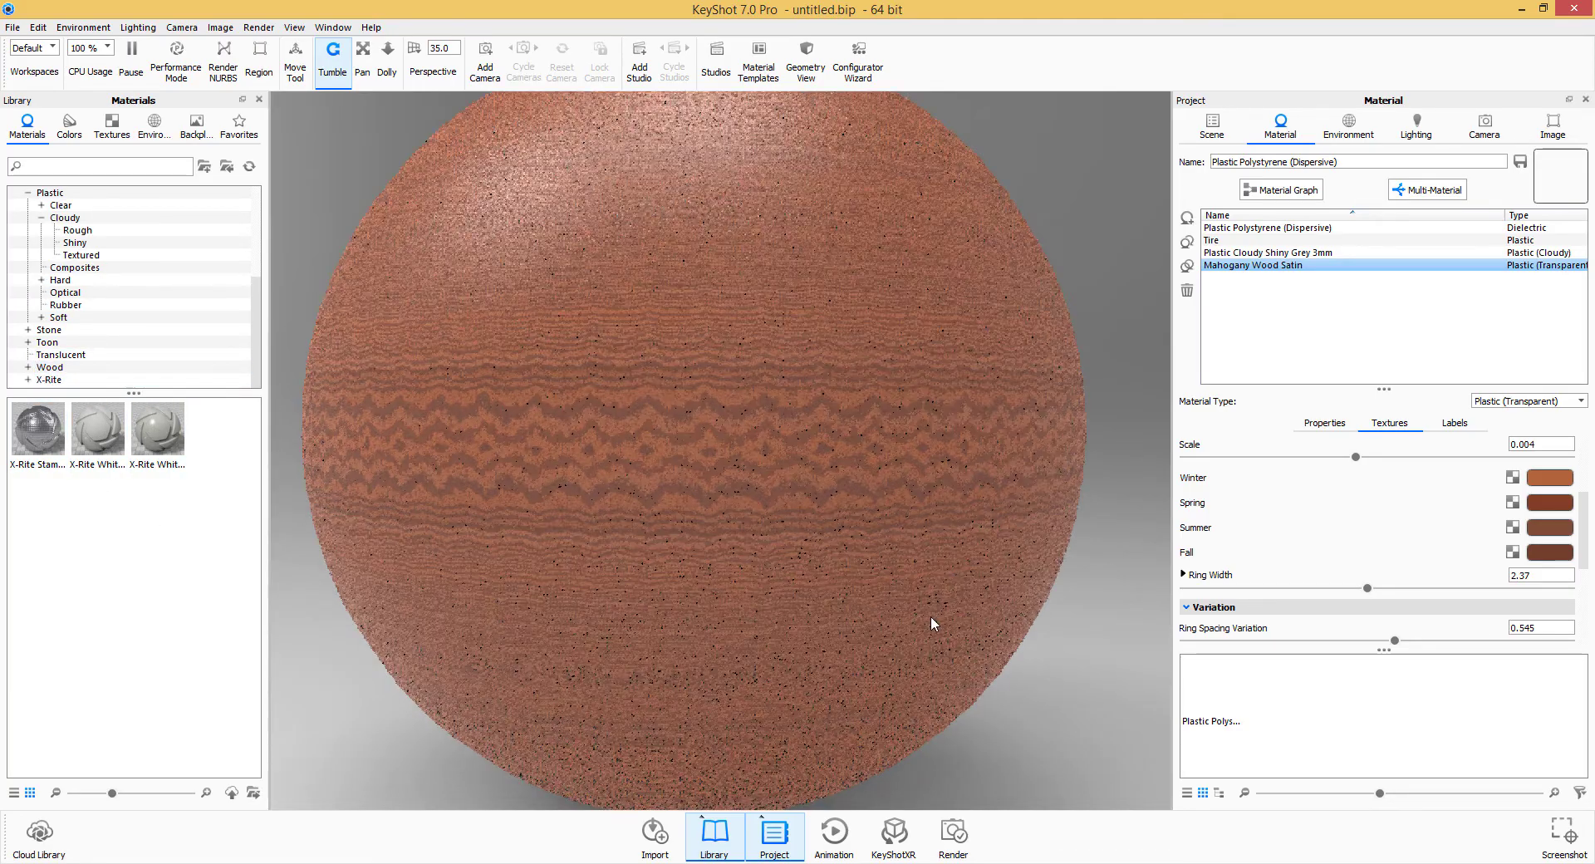
Zoom and tumble the viewport around the wooden sphere.
scroll(931, 615, "up", 5)
scroll(930, 616, "down", 3)
scroll(930, 616, "down", 5)
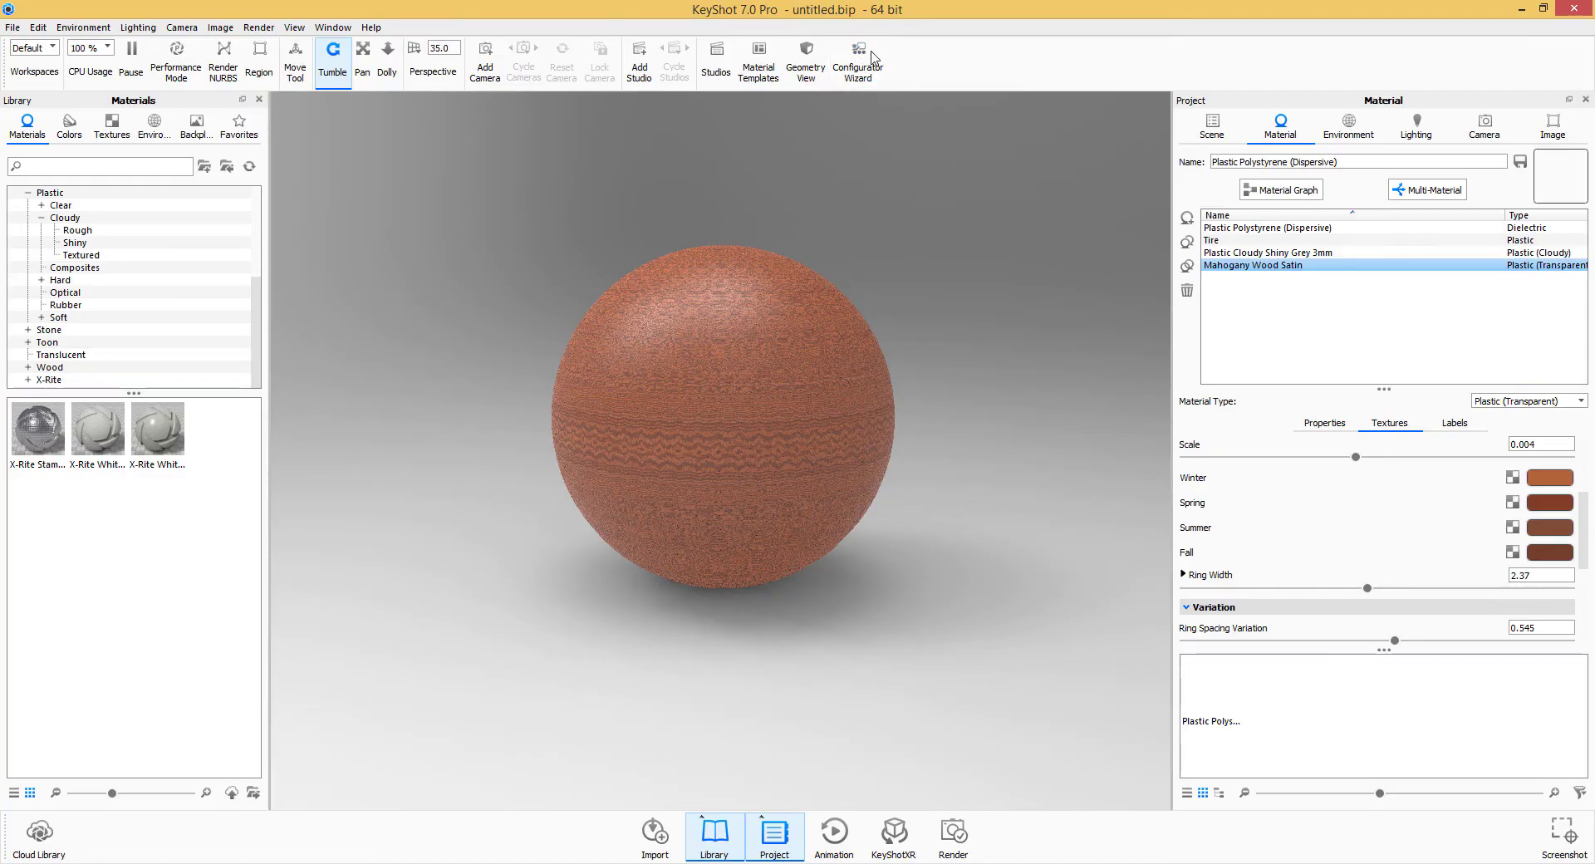
left_click_drag(764, 631, 858, 618)
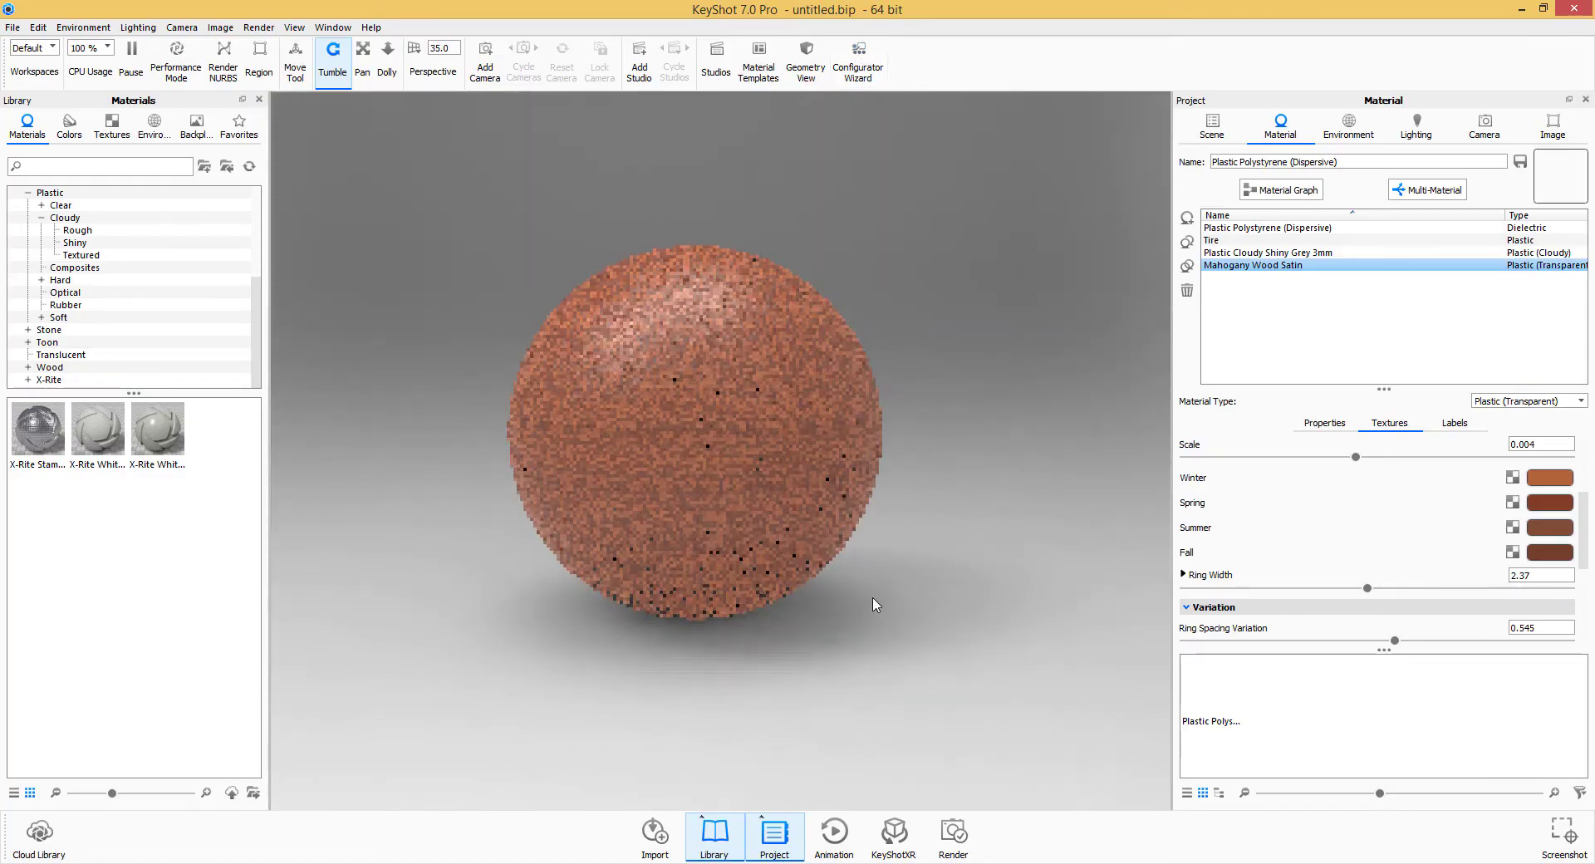
scroll(930, 595, "up", 4)
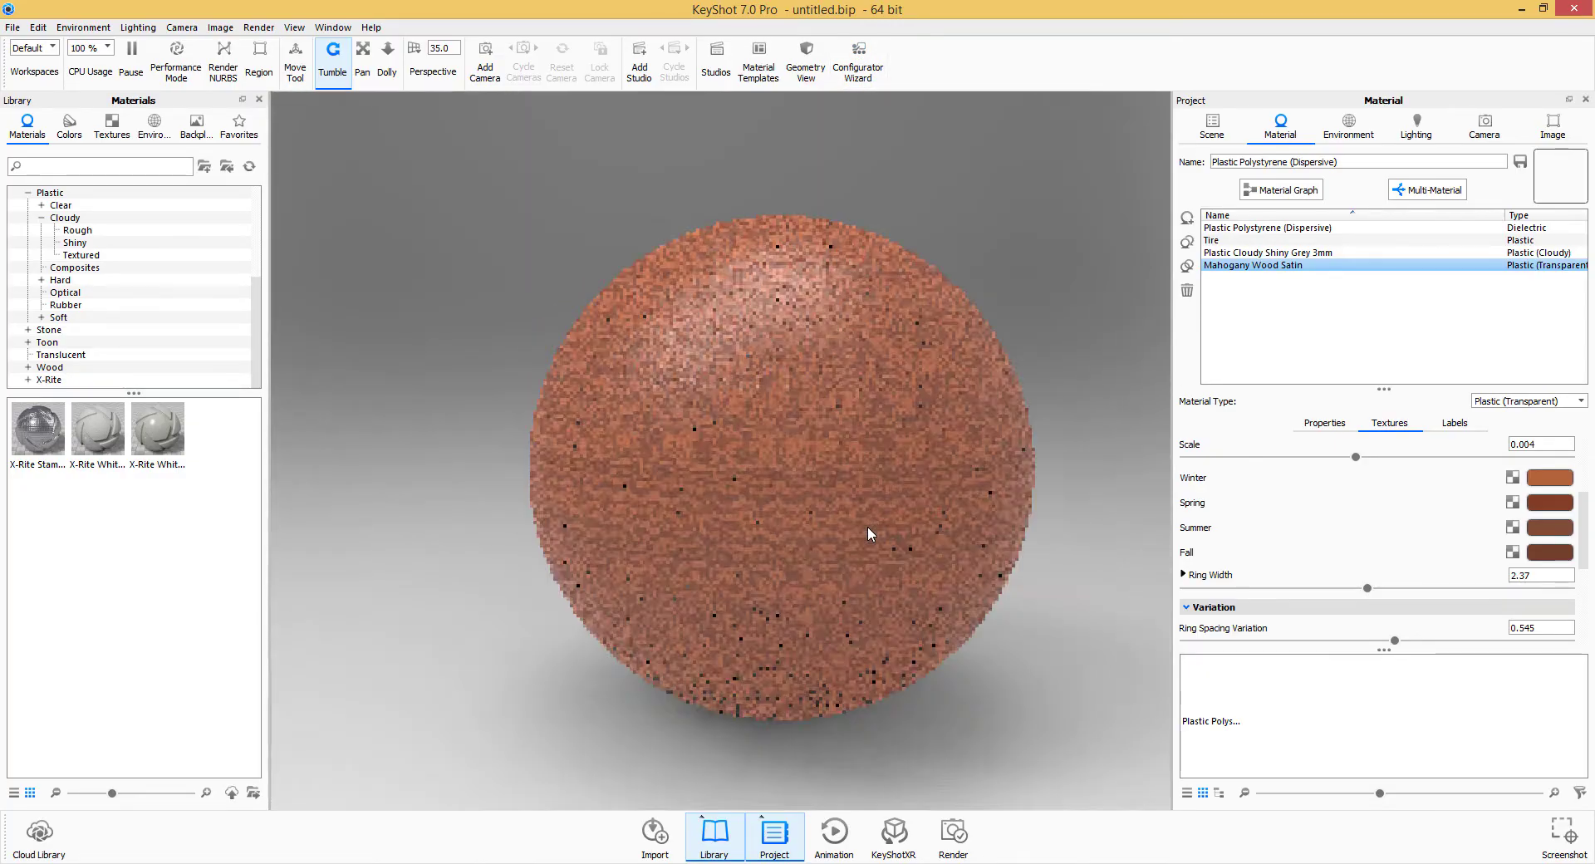
scroll(867, 526, "up", 1)
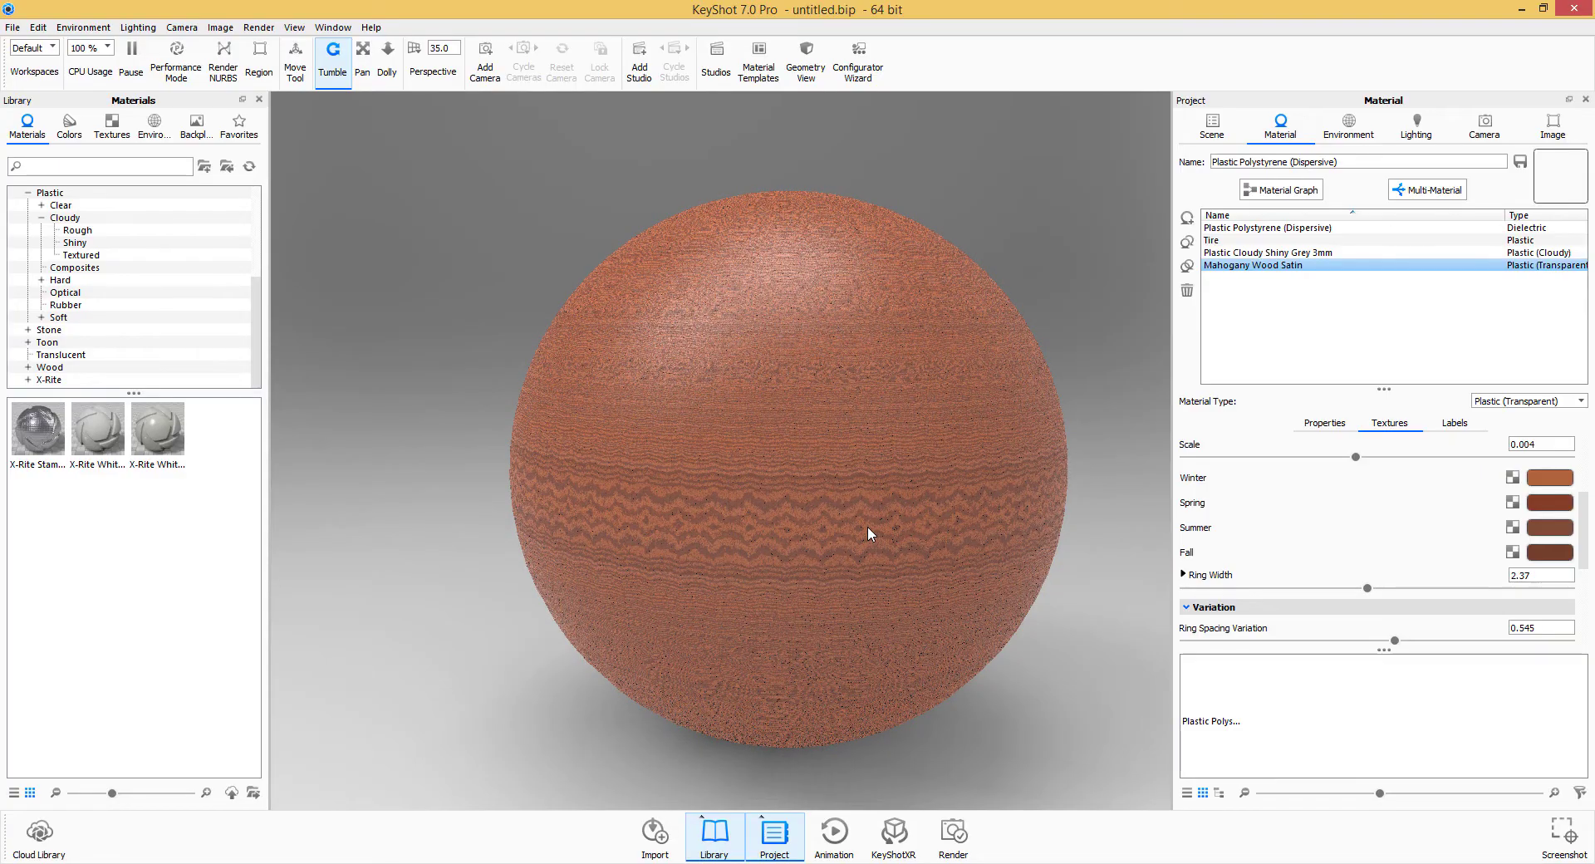
scroll(879, 531, "down", 1)
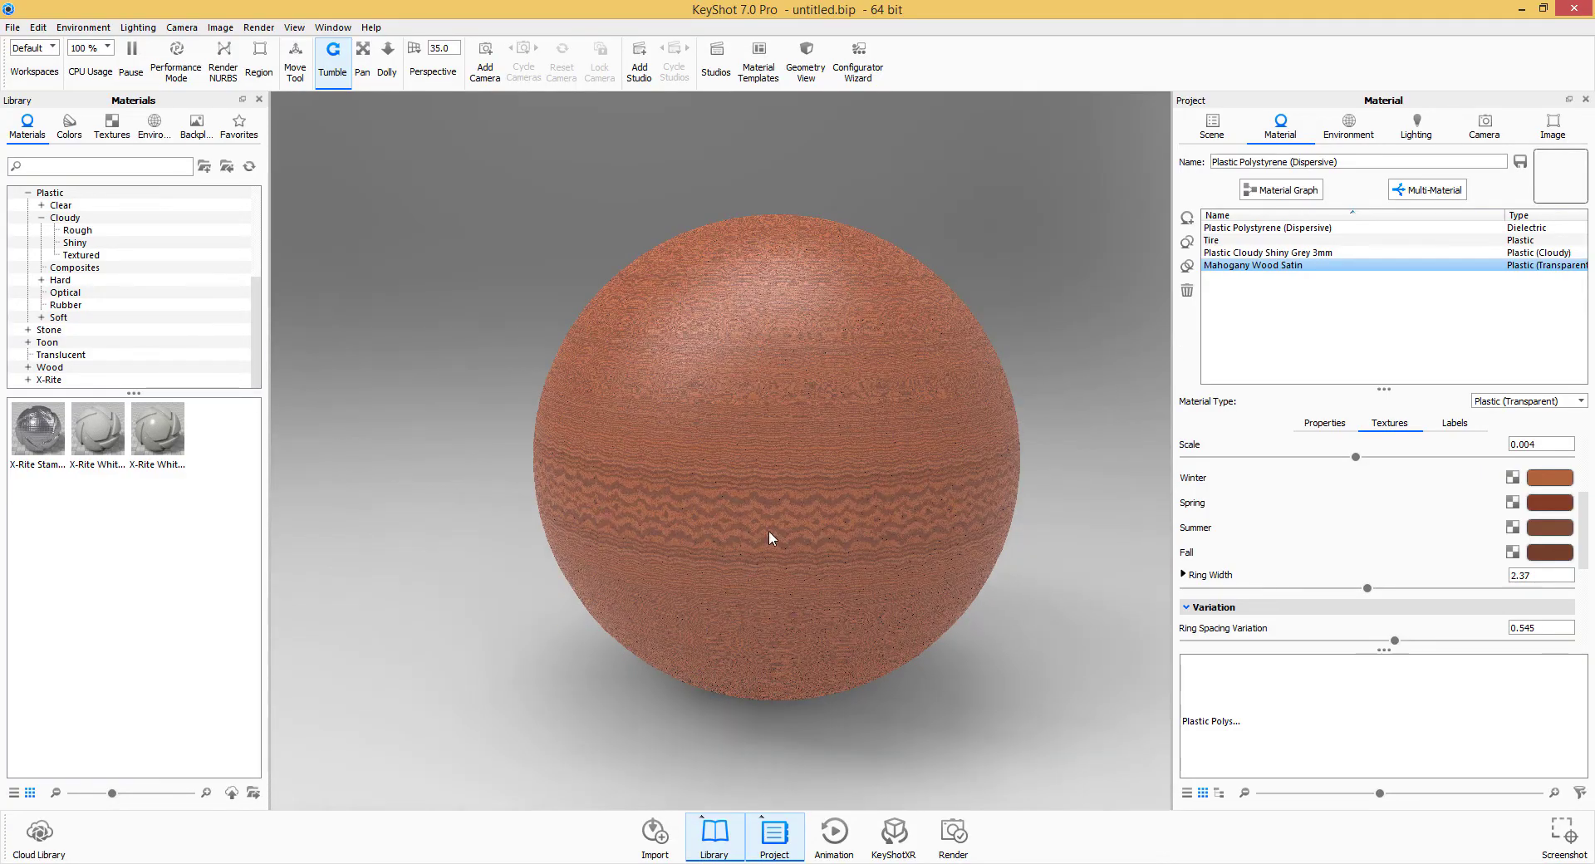
scroll(614, 546, "up", 1)
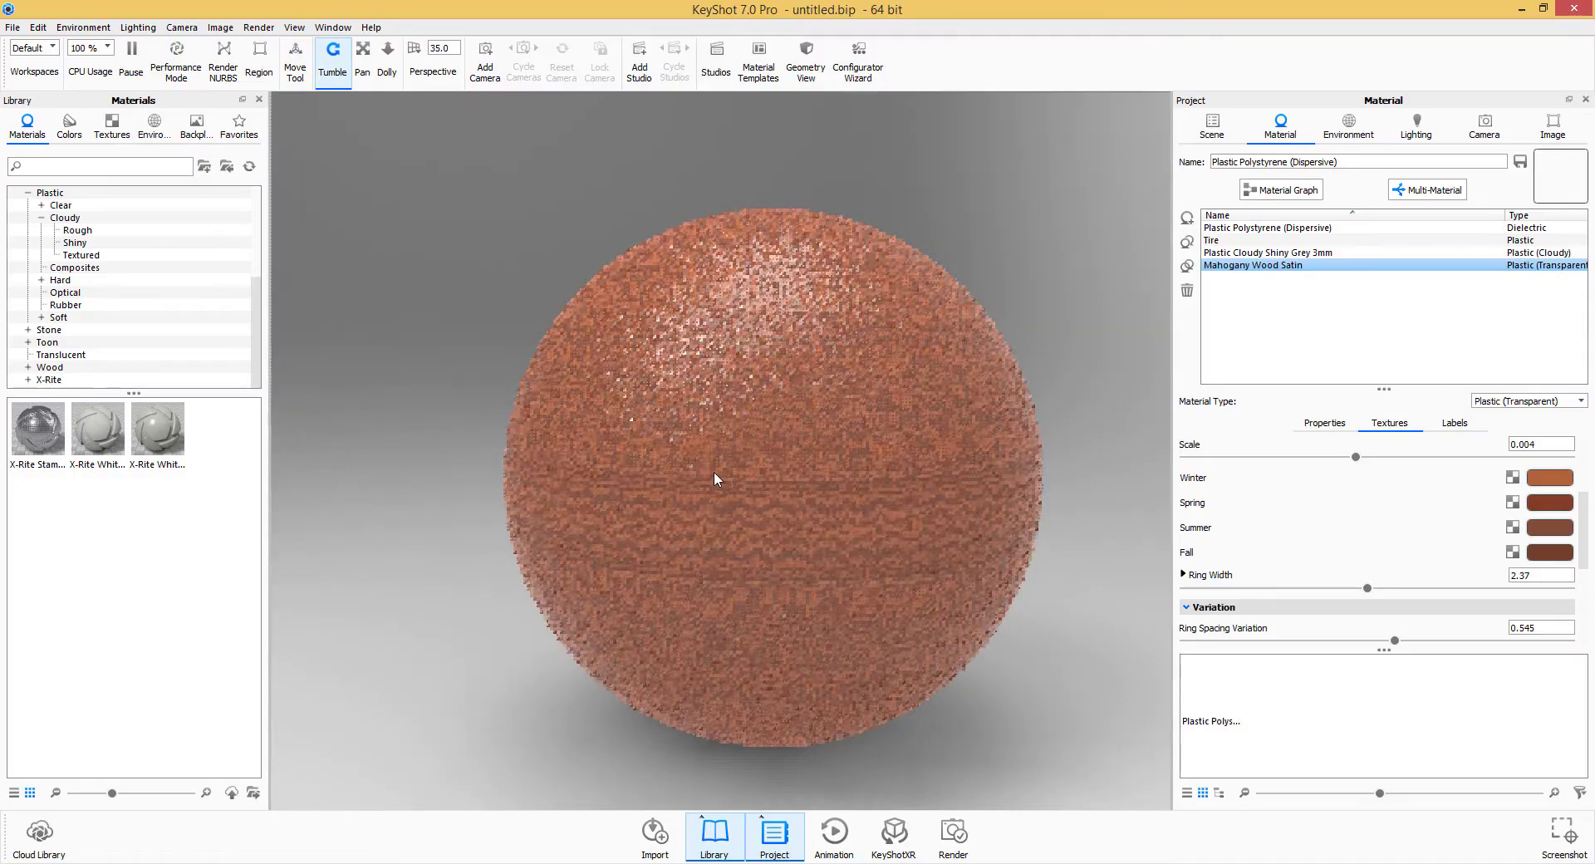
left_click_drag(676, 467, 523, 325)
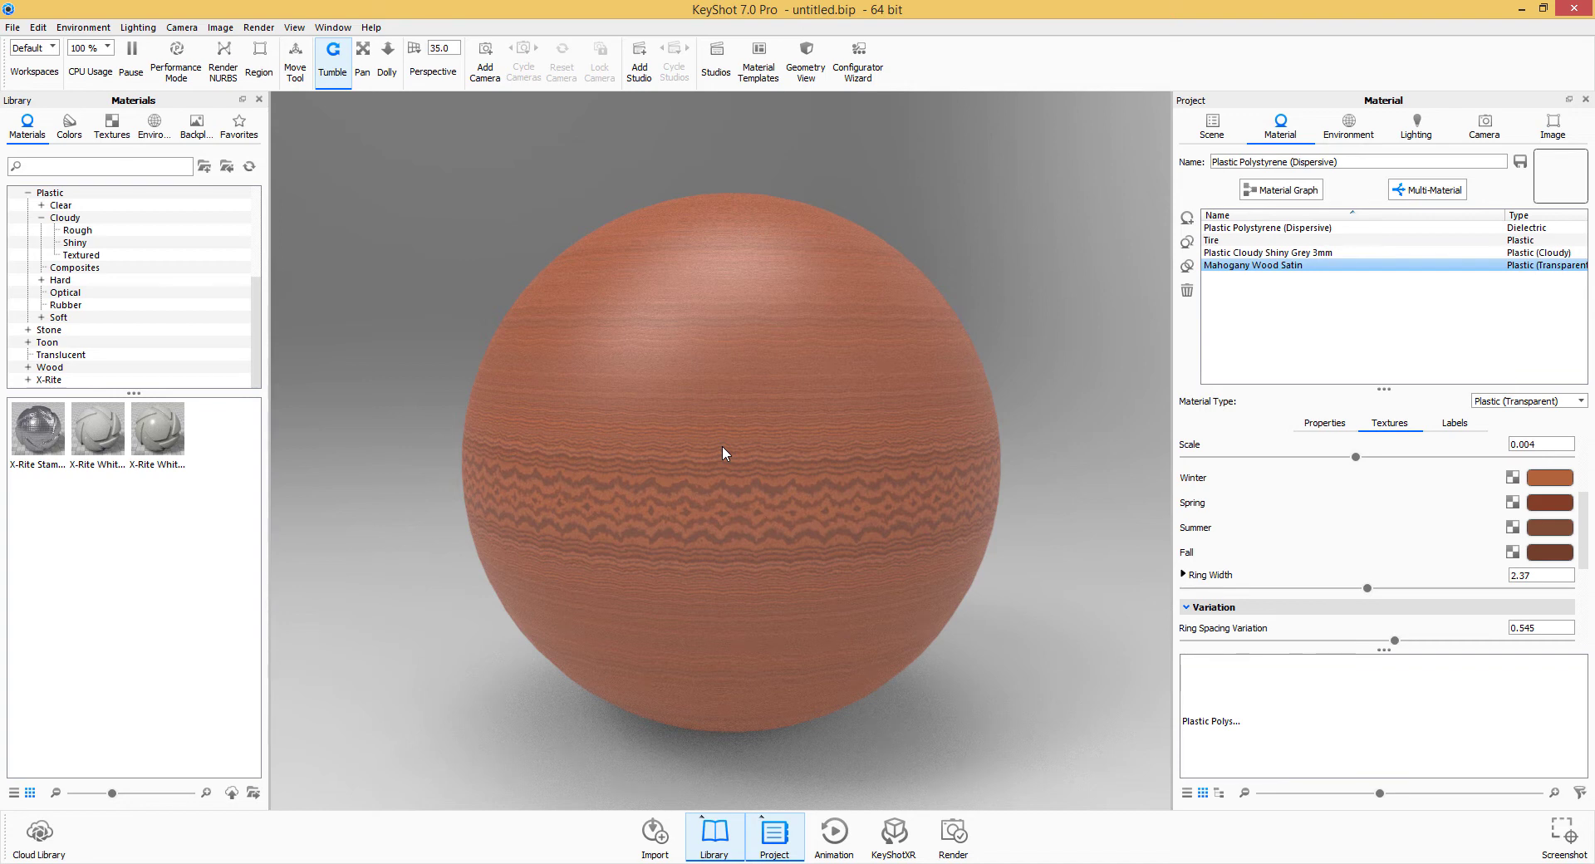
Select Plastic Polystyrene (Dispersive), view its empty Labels list, and add Mahogany Wood Satin to the selection.
left_click(1229, 228)
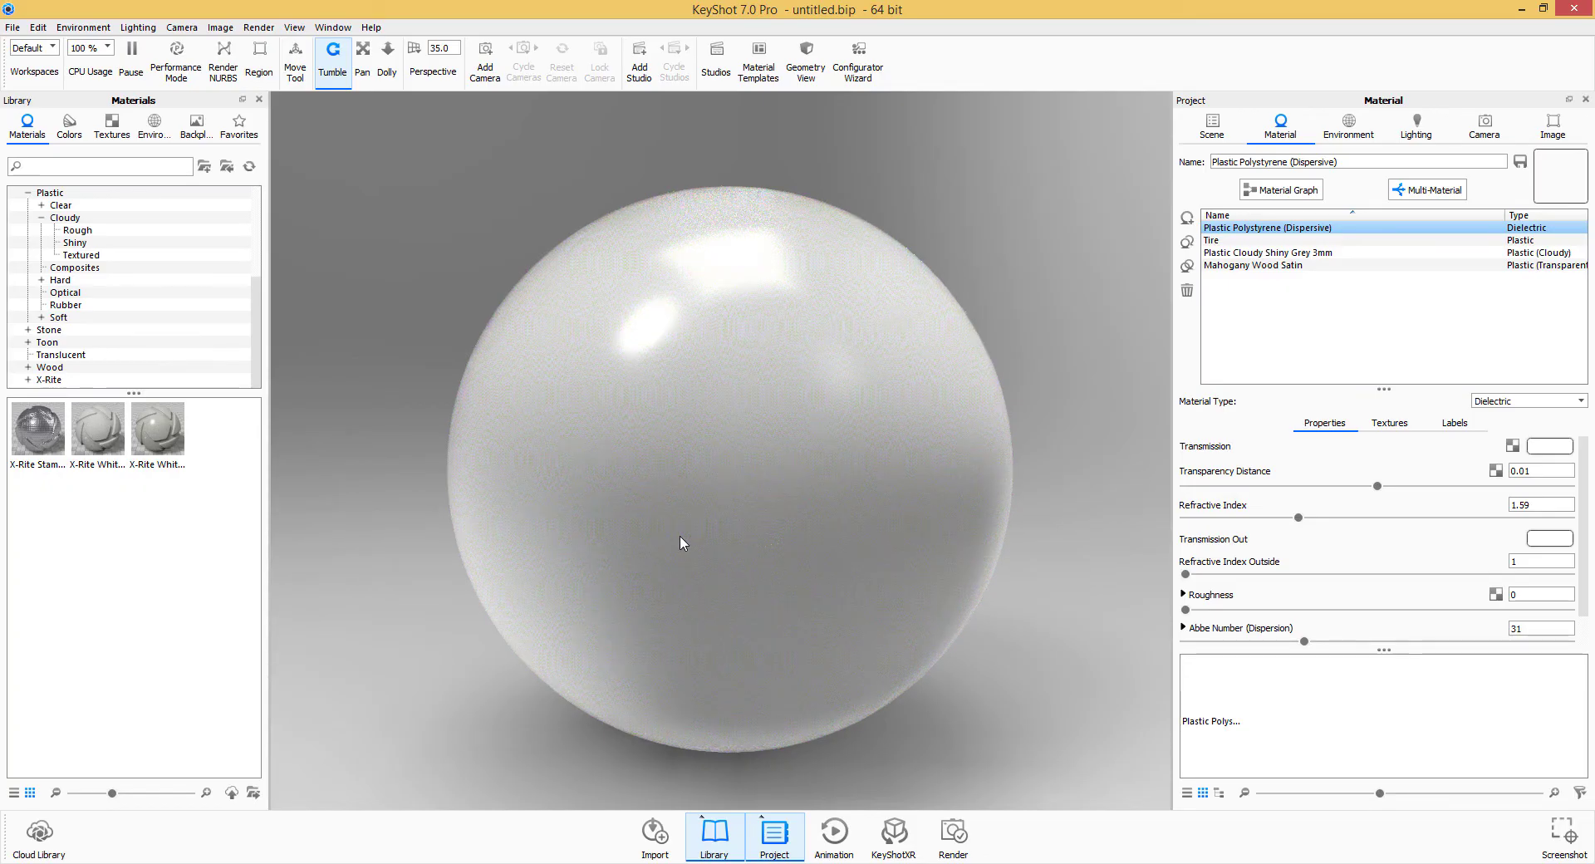
left_click(1452, 425)
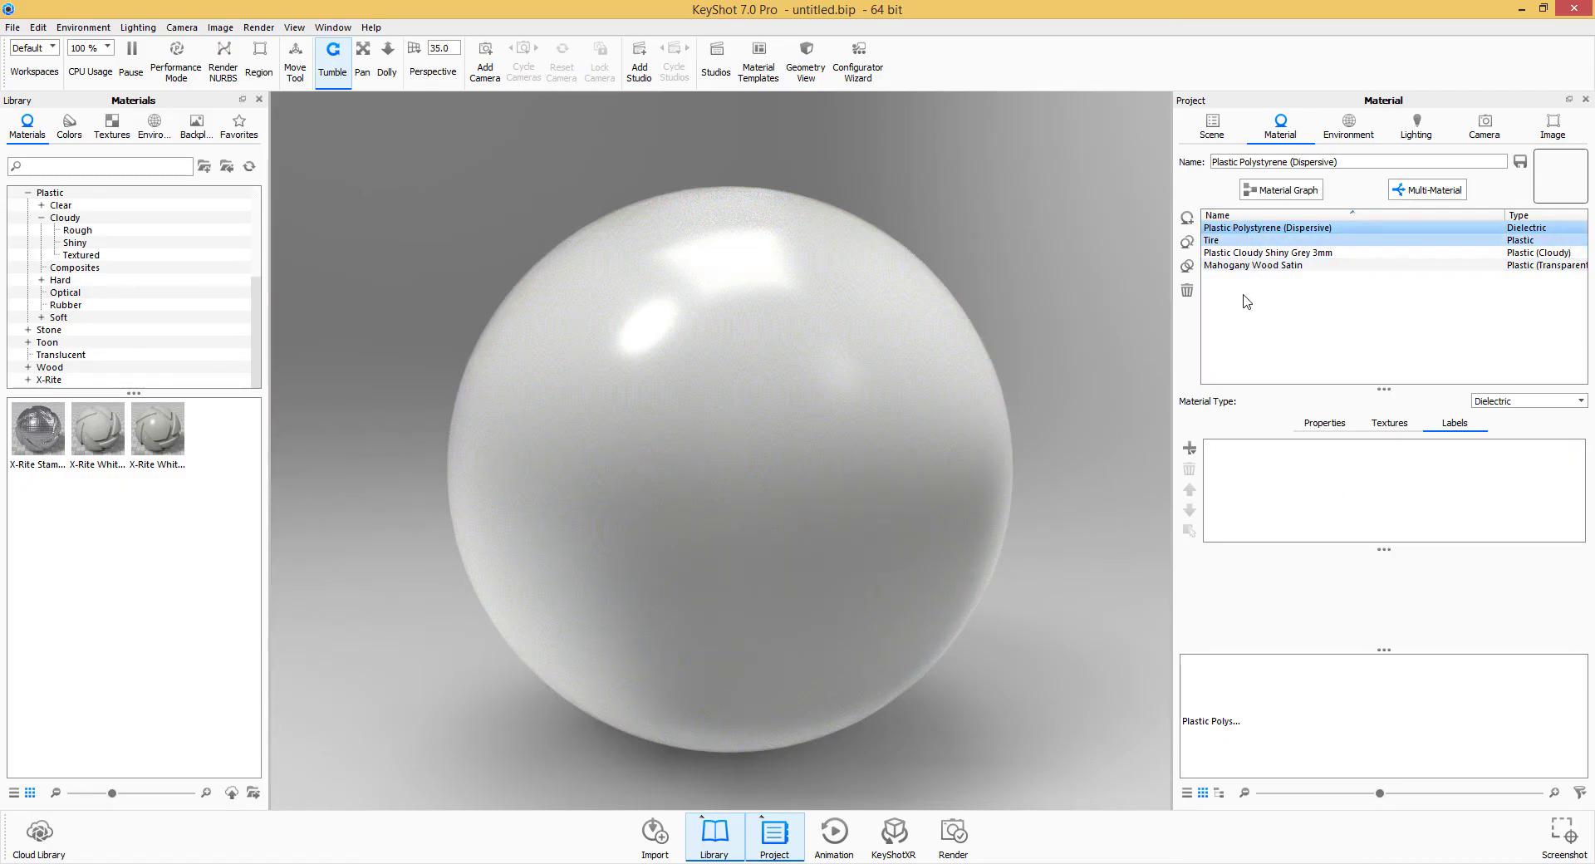
left_click(1254, 264, "ctrl")
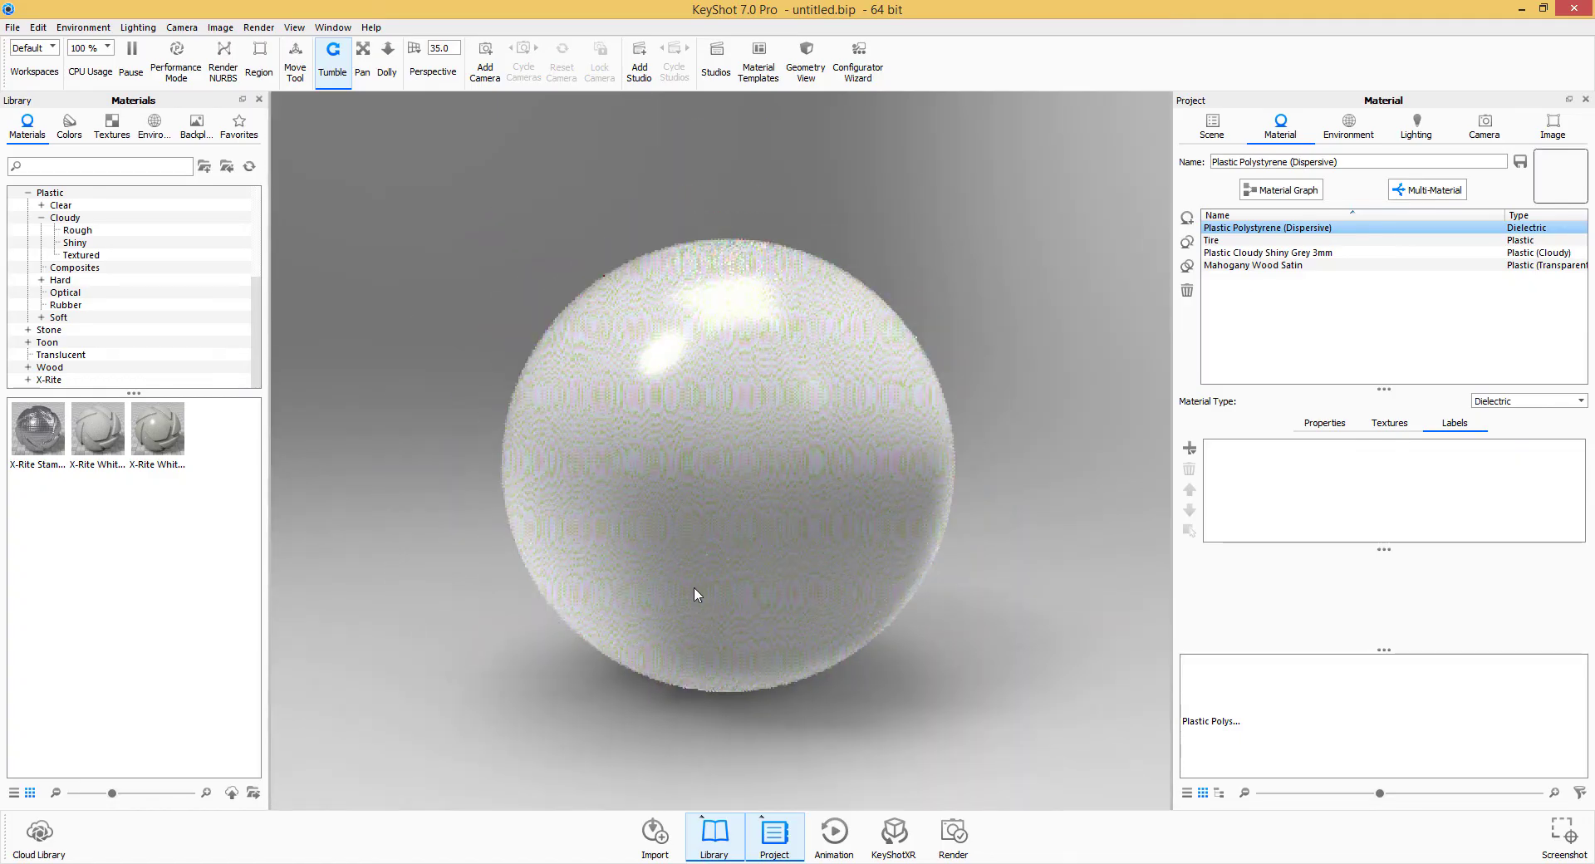
scroll(694, 586, "up", 3)
scroll(826, 633, "up", 2)
scroll(605, 587, "down", 3)
scroll(634, 506, "up", 2)
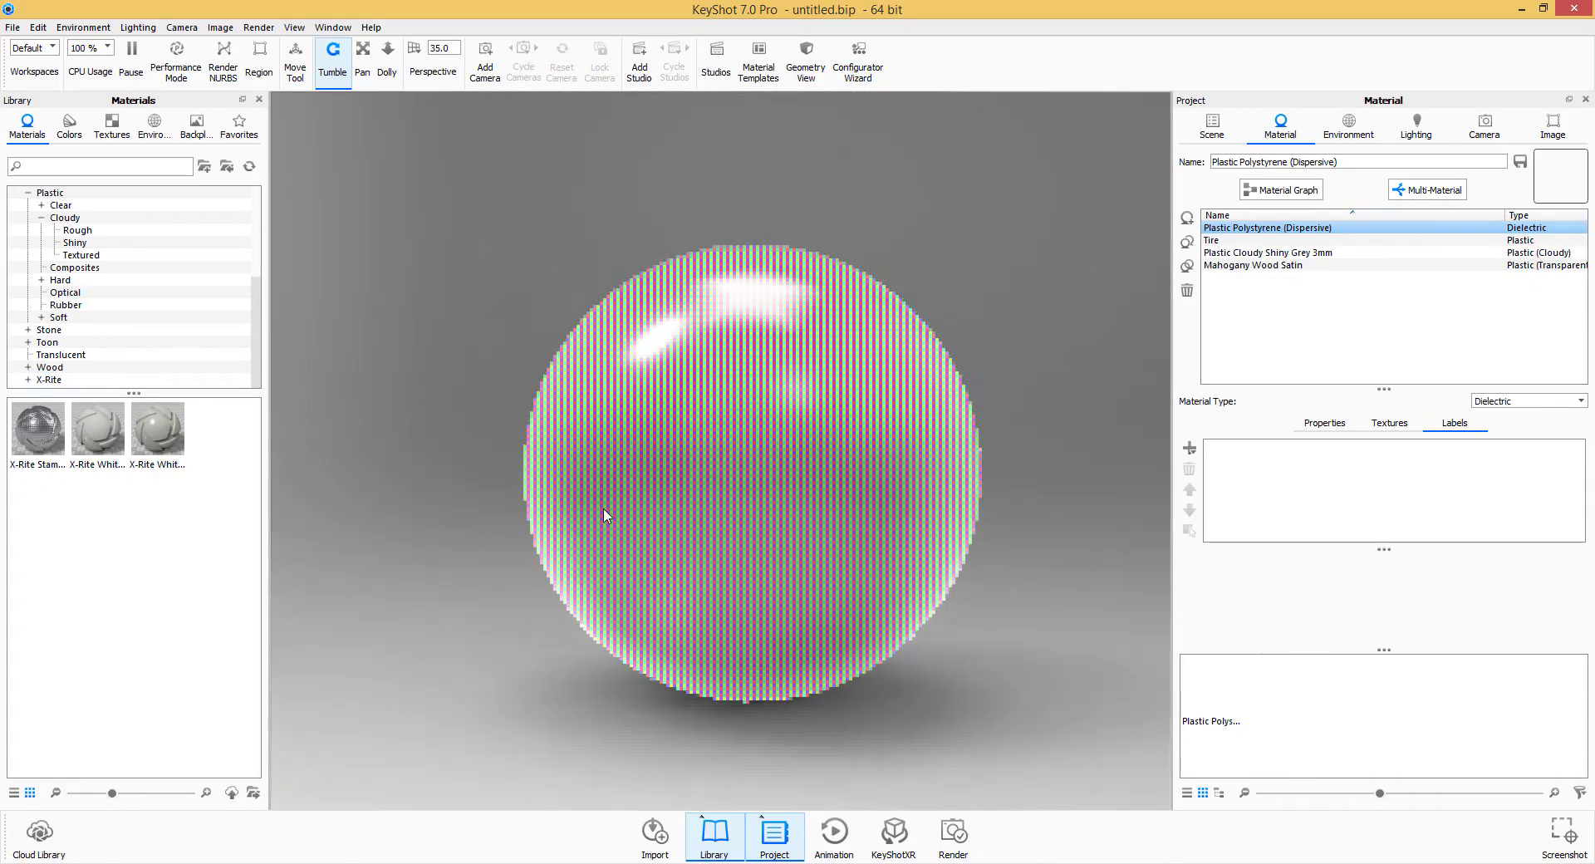
scroll(756, 559, "down", 1)
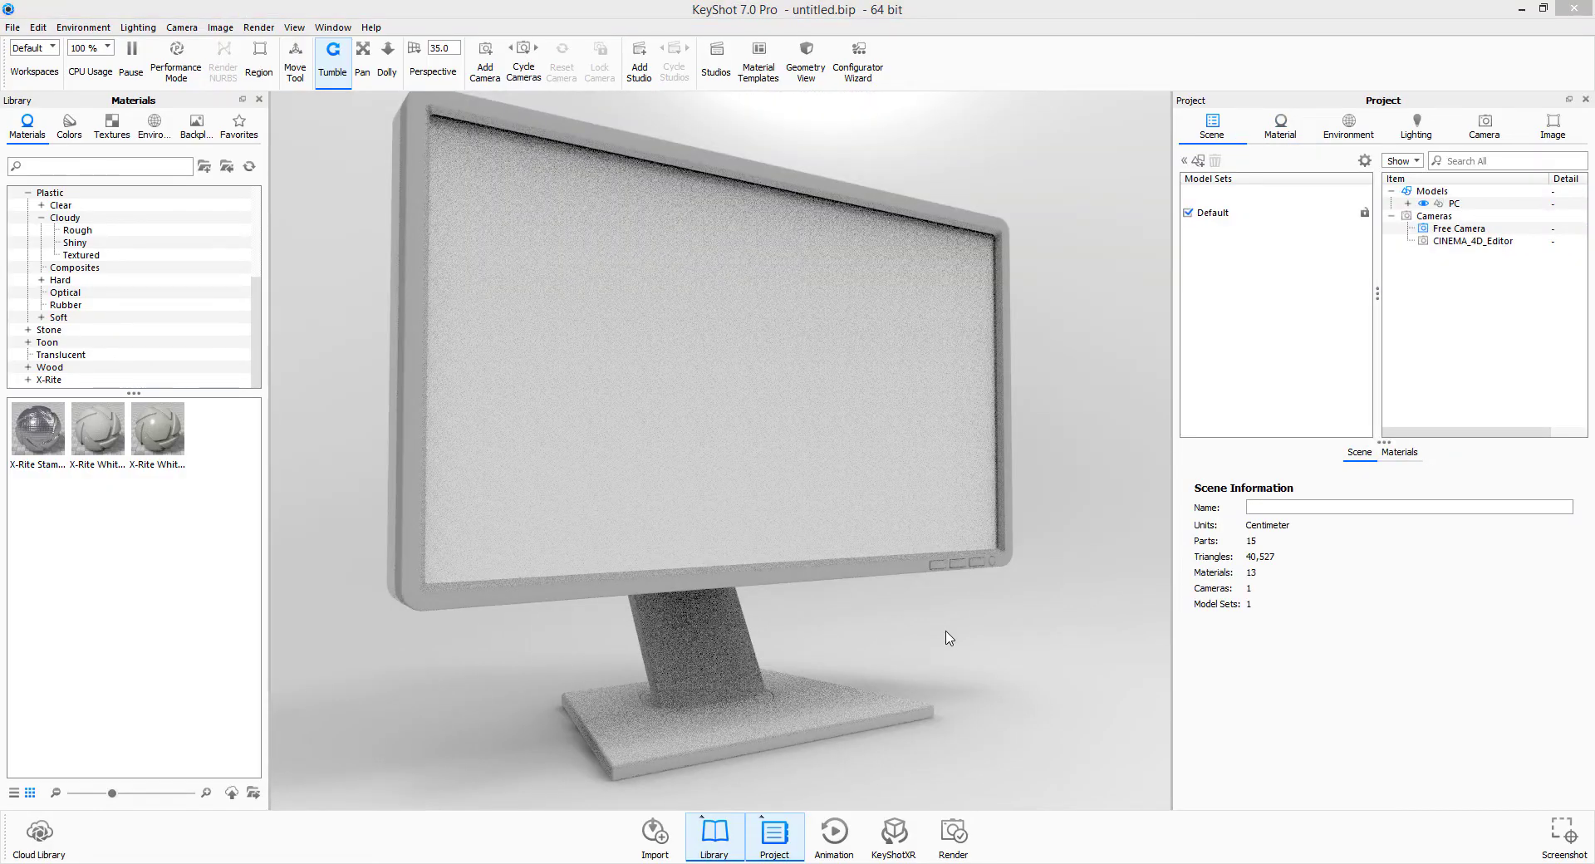
scroll(946, 639, "down", 5)
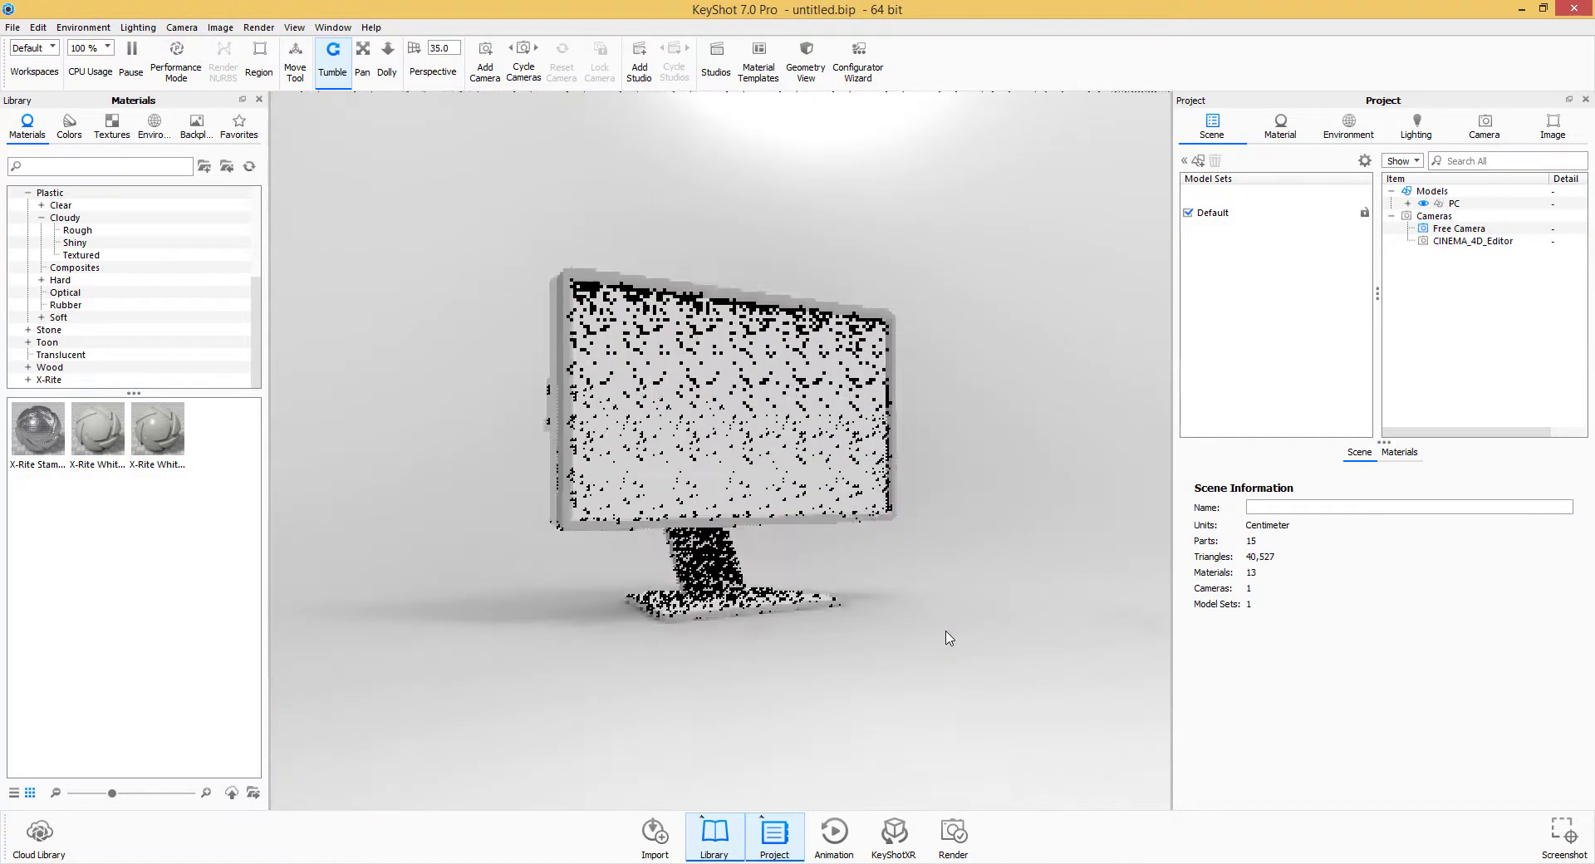
Drop the glossy black paint on the monitor base and a second part.
mouse_move(830, 595)
left_mouse_down()
mouse_move(1029, 612)
mouse_move(612, 640)
mouse_move(615, 556)
mouse_move(523, 551)
mouse_move(954, 524)
mouse_move(875, 612)
mouse_move(985, 581)
left_mouse_up()
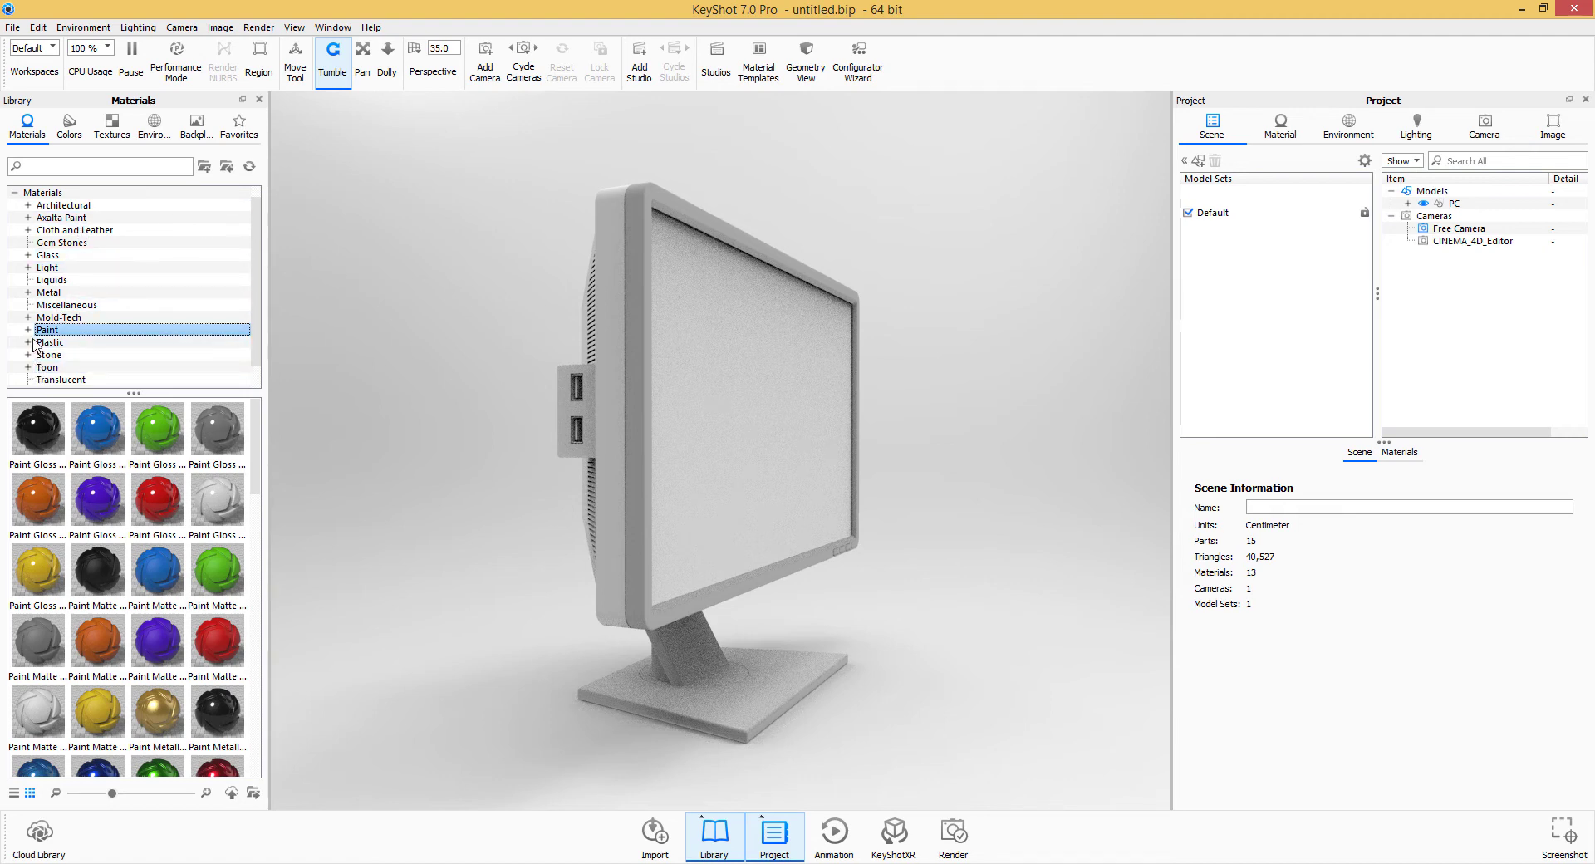
mouse_move(20, 438)
left_mouse_down()
mouse_move(392, 551)
mouse_move(715, 711)
left_mouse_up()
left_click_drag(762, 775, 673, 670)
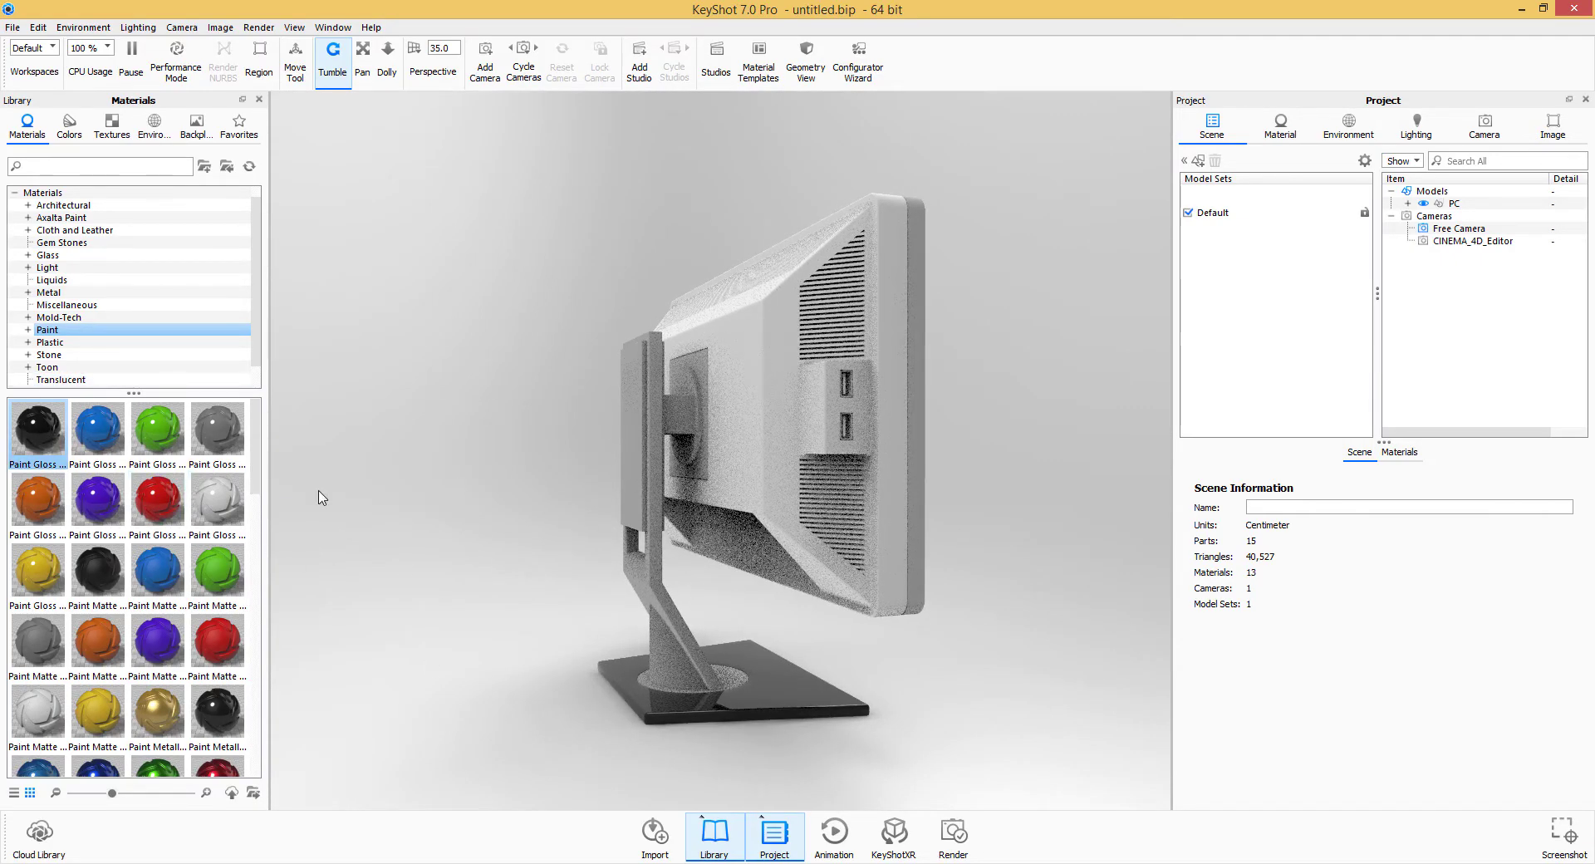
mouse_move(46, 442)
left_mouse_down()
mouse_move(585, 526)
mouse_move(631, 455)
left_mouse_up()
left_click_drag(710, 406, 664, 260)
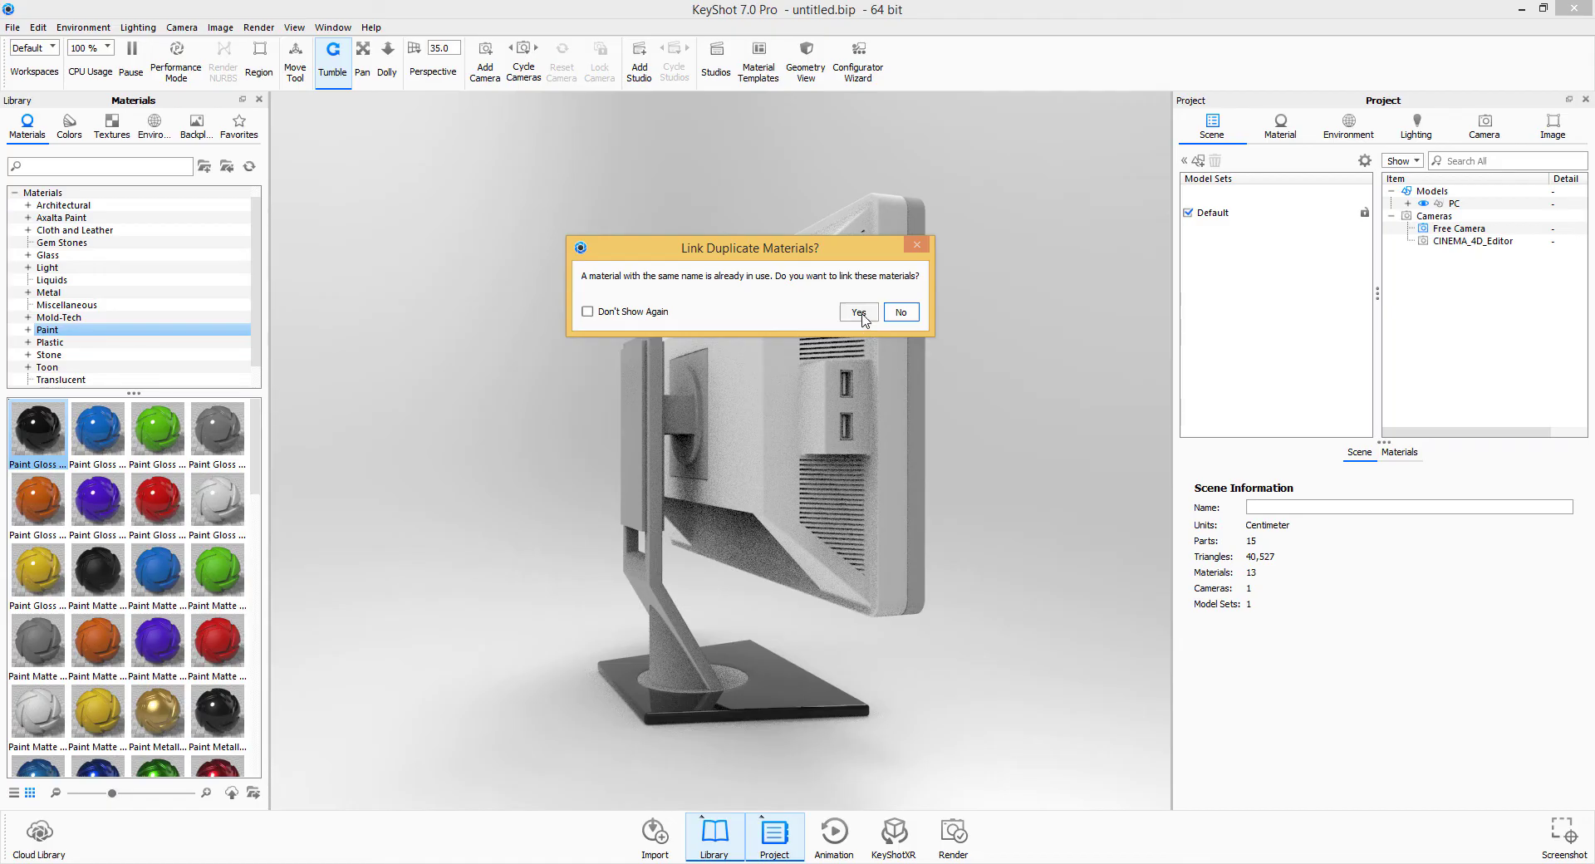
Link the duplicate Paint Gloss Black and apply it to the bezel and another part.
left_click(858, 312)
left_click_drag(549, 544, 486, 579)
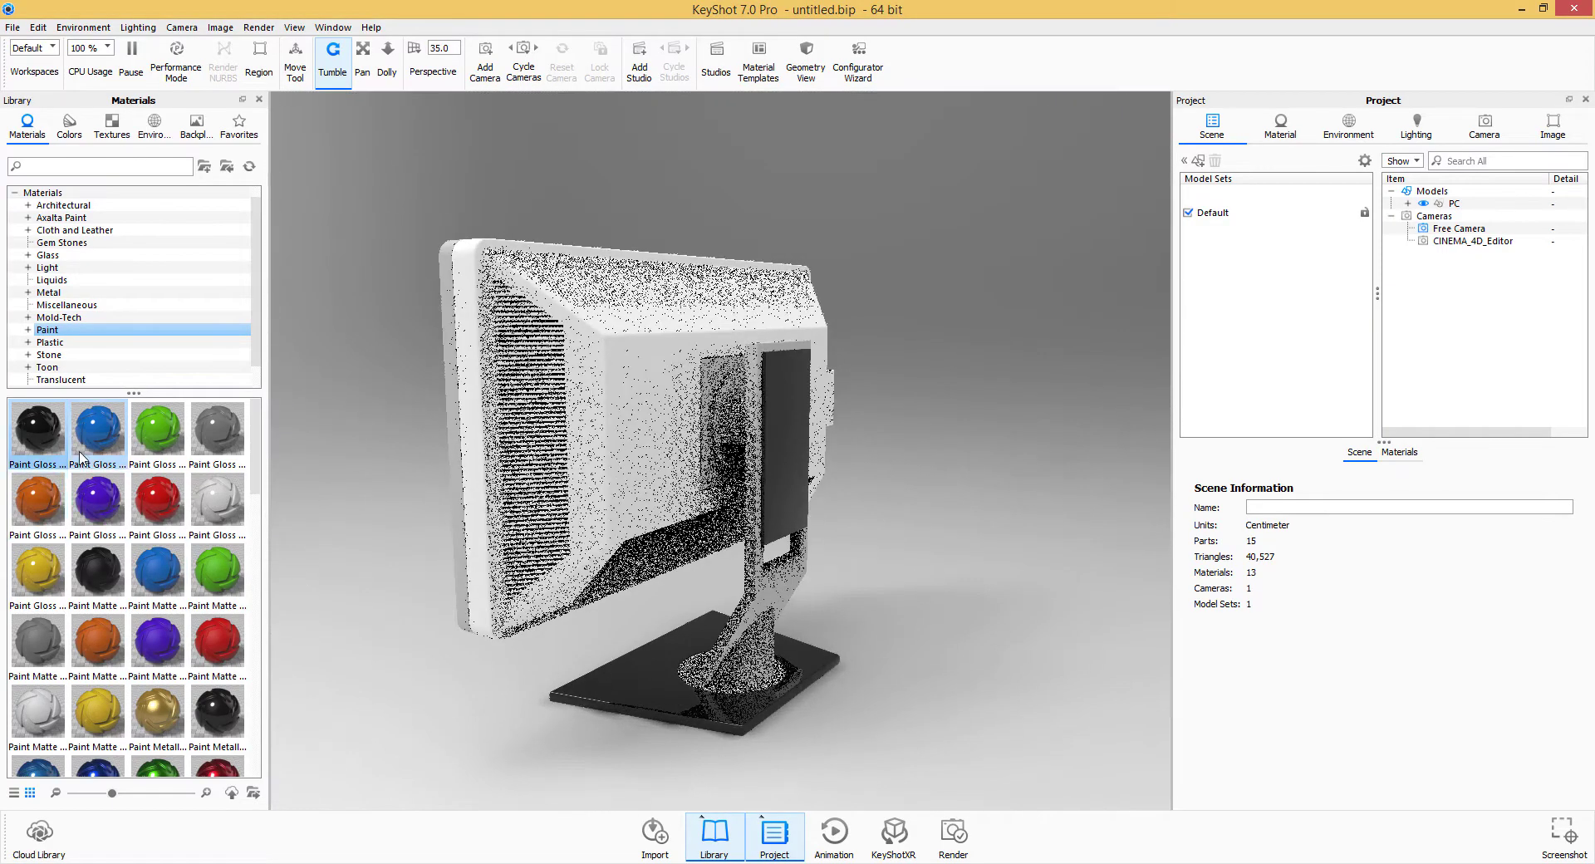
left_click_drag(398, 541, 514, 533)
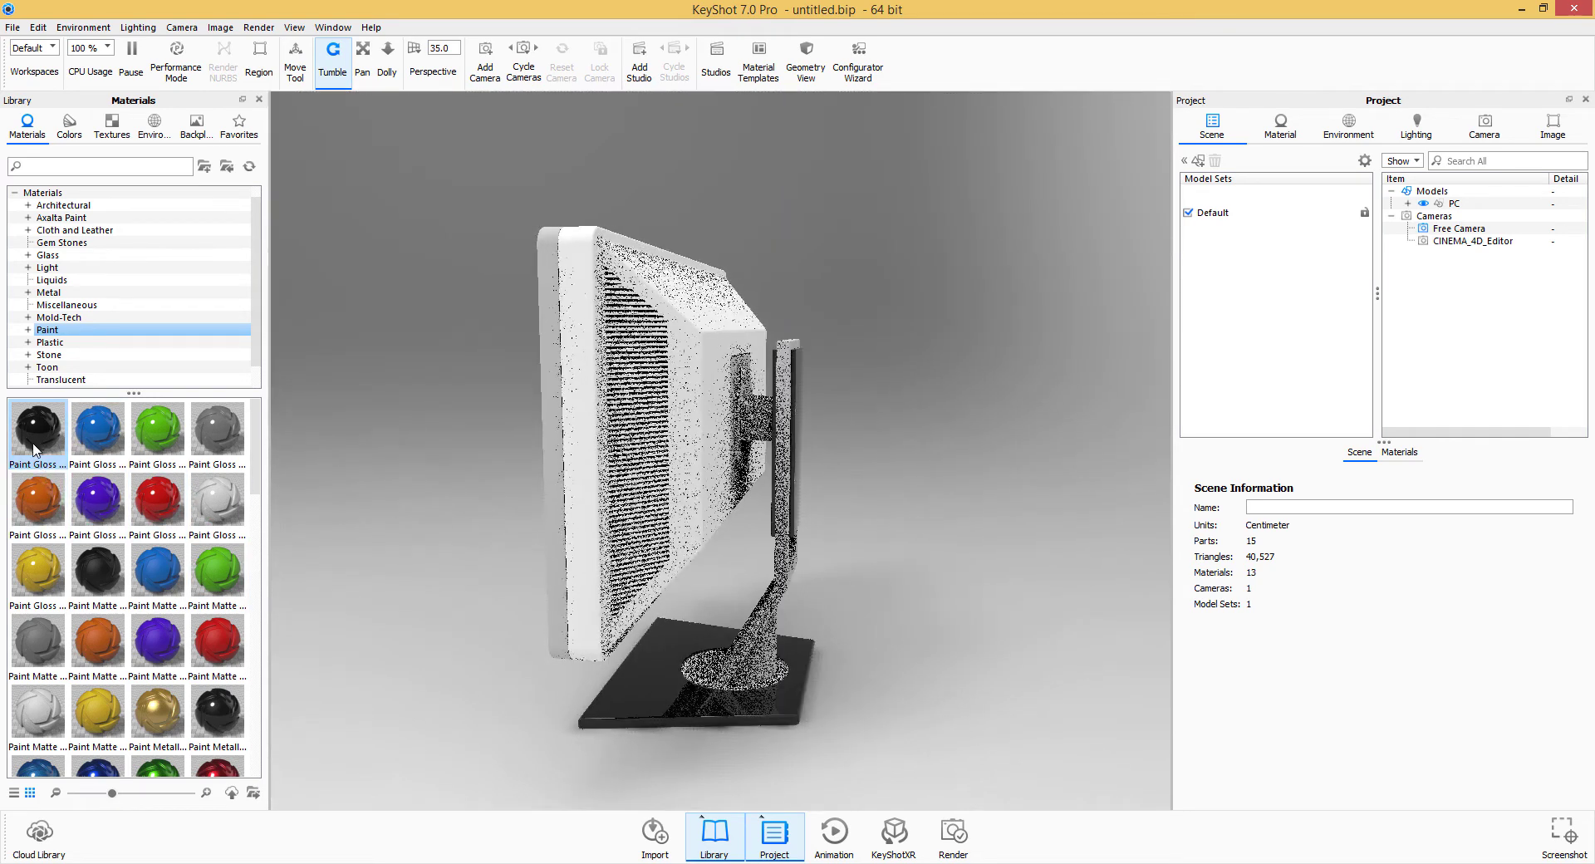
left_click_drag(38, 428, 551, 488)
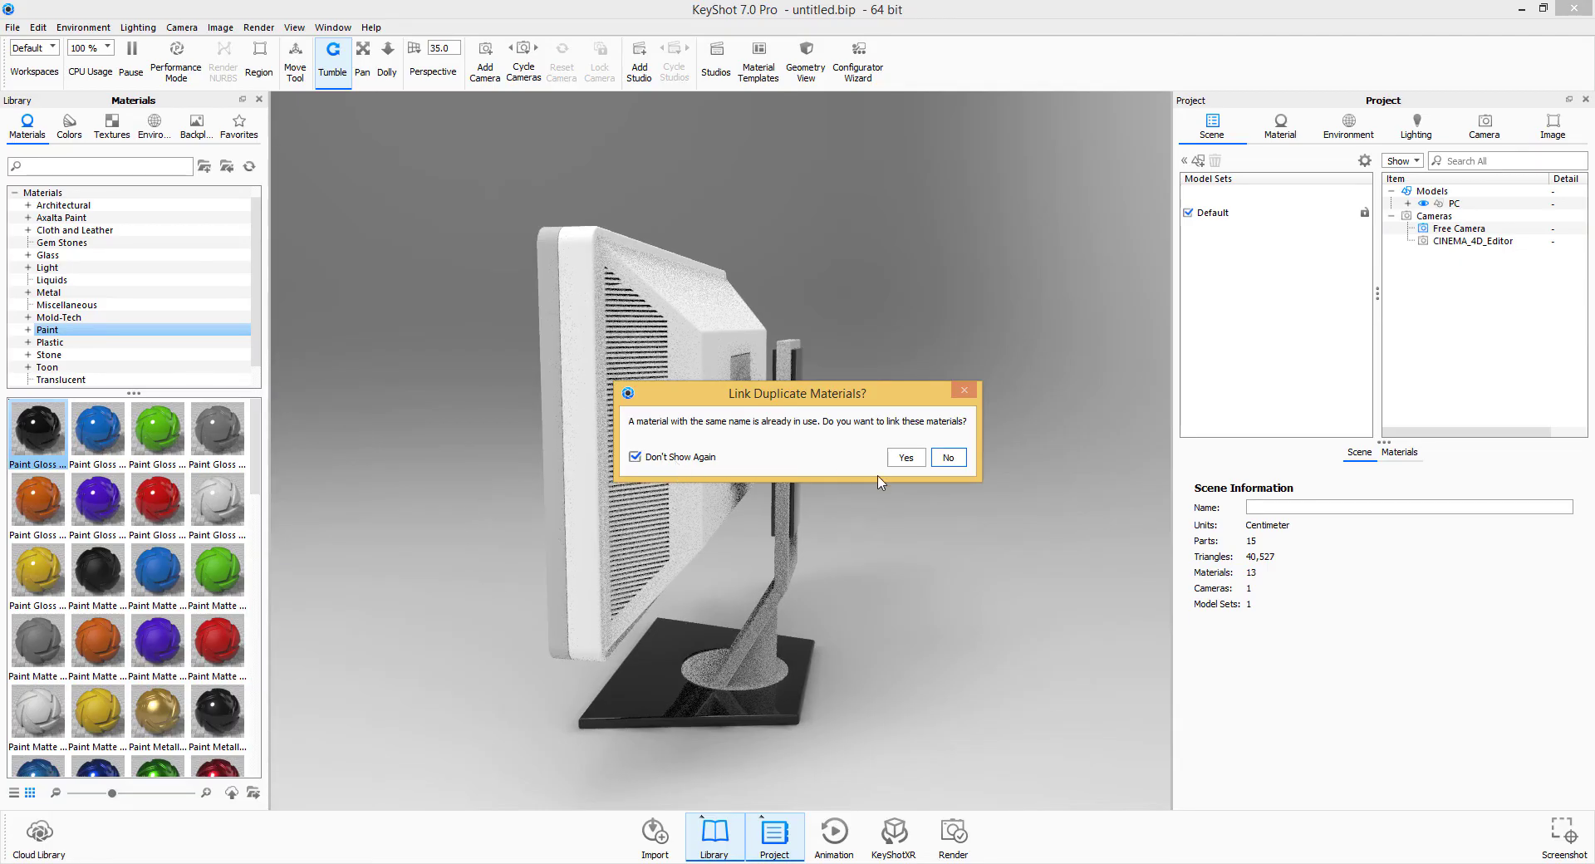
left_click(904, 458)
left_click_drag(932, 551, 913, 646)
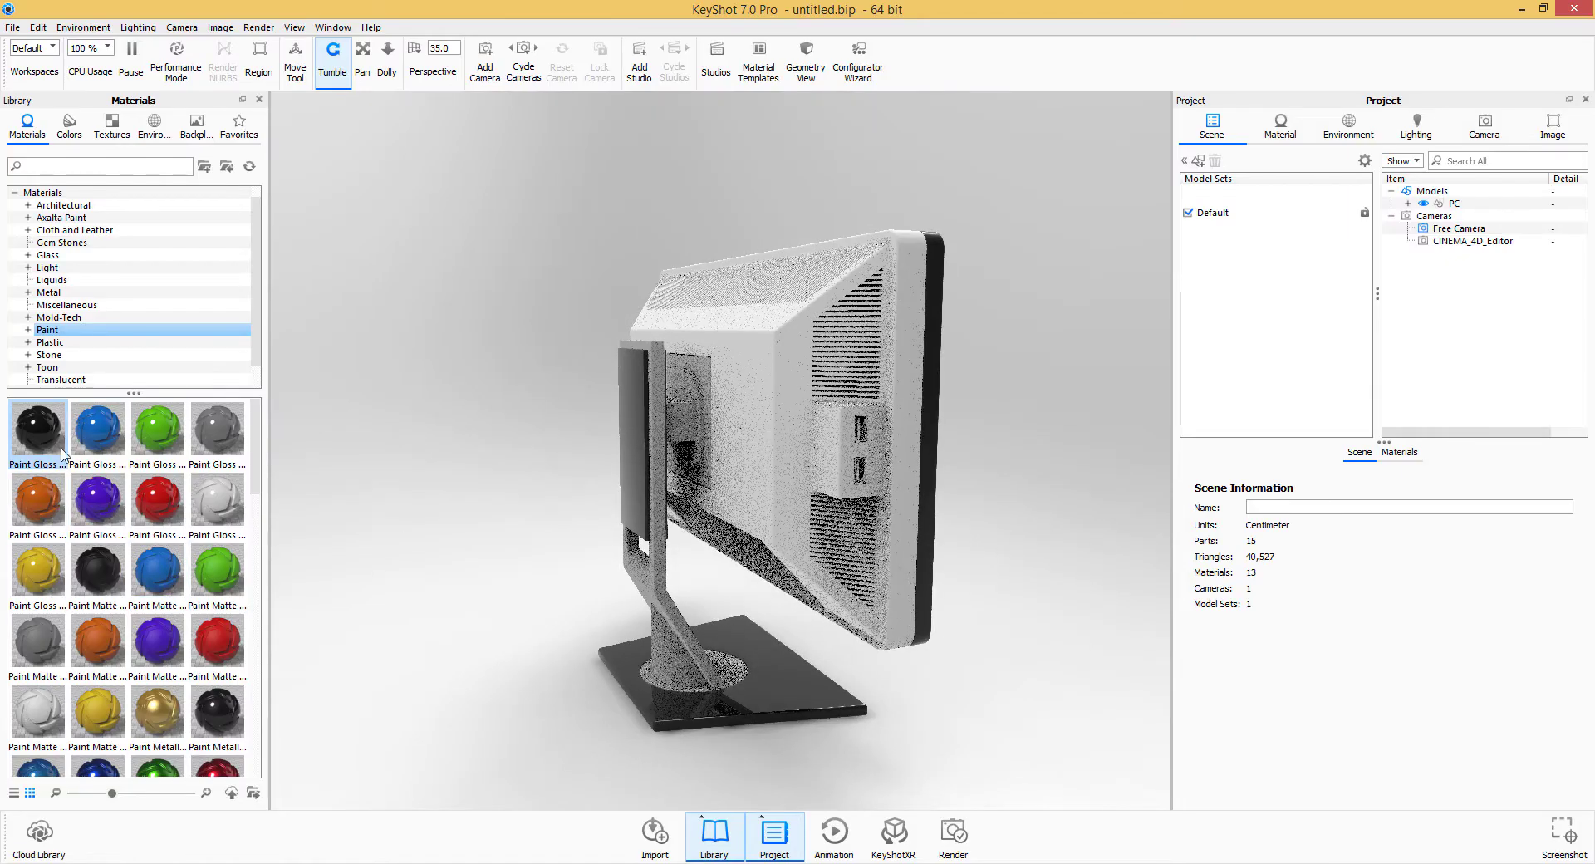
mouse_move(38, 432)
left_mouse_down()
mouse_move(685, 494)
mouse_move(548, 378)
mouse_move(1043, 591)
mouse_move(743, 609)
left_mouse_up()
Change the linked Paint Gloss Black colour to mid grey RGB 115, 115, 115.
double_click(659, 699)
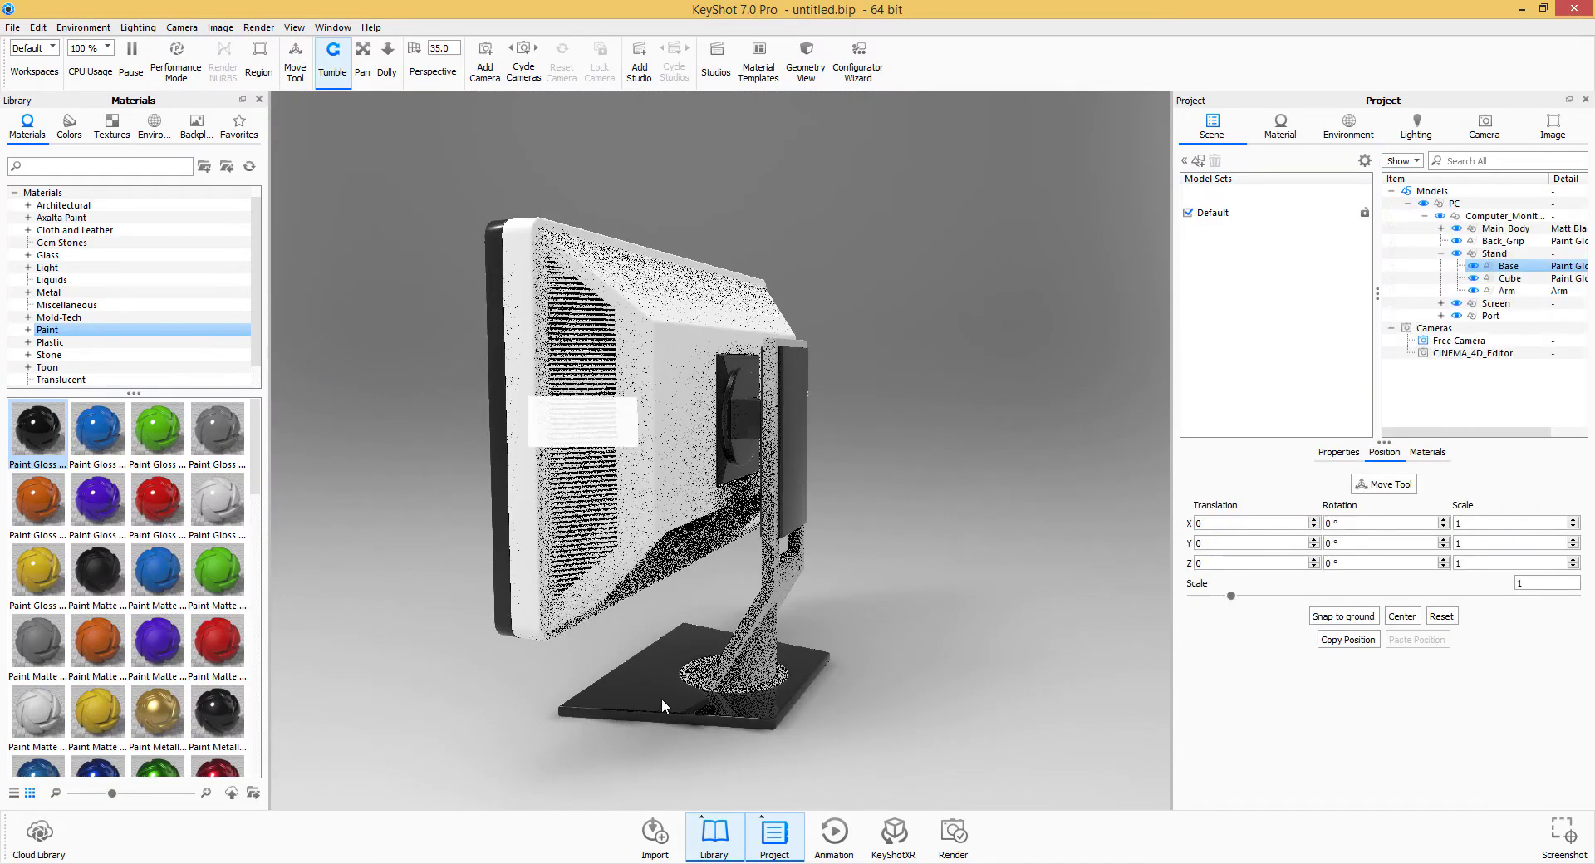
left_click(1549, 274)
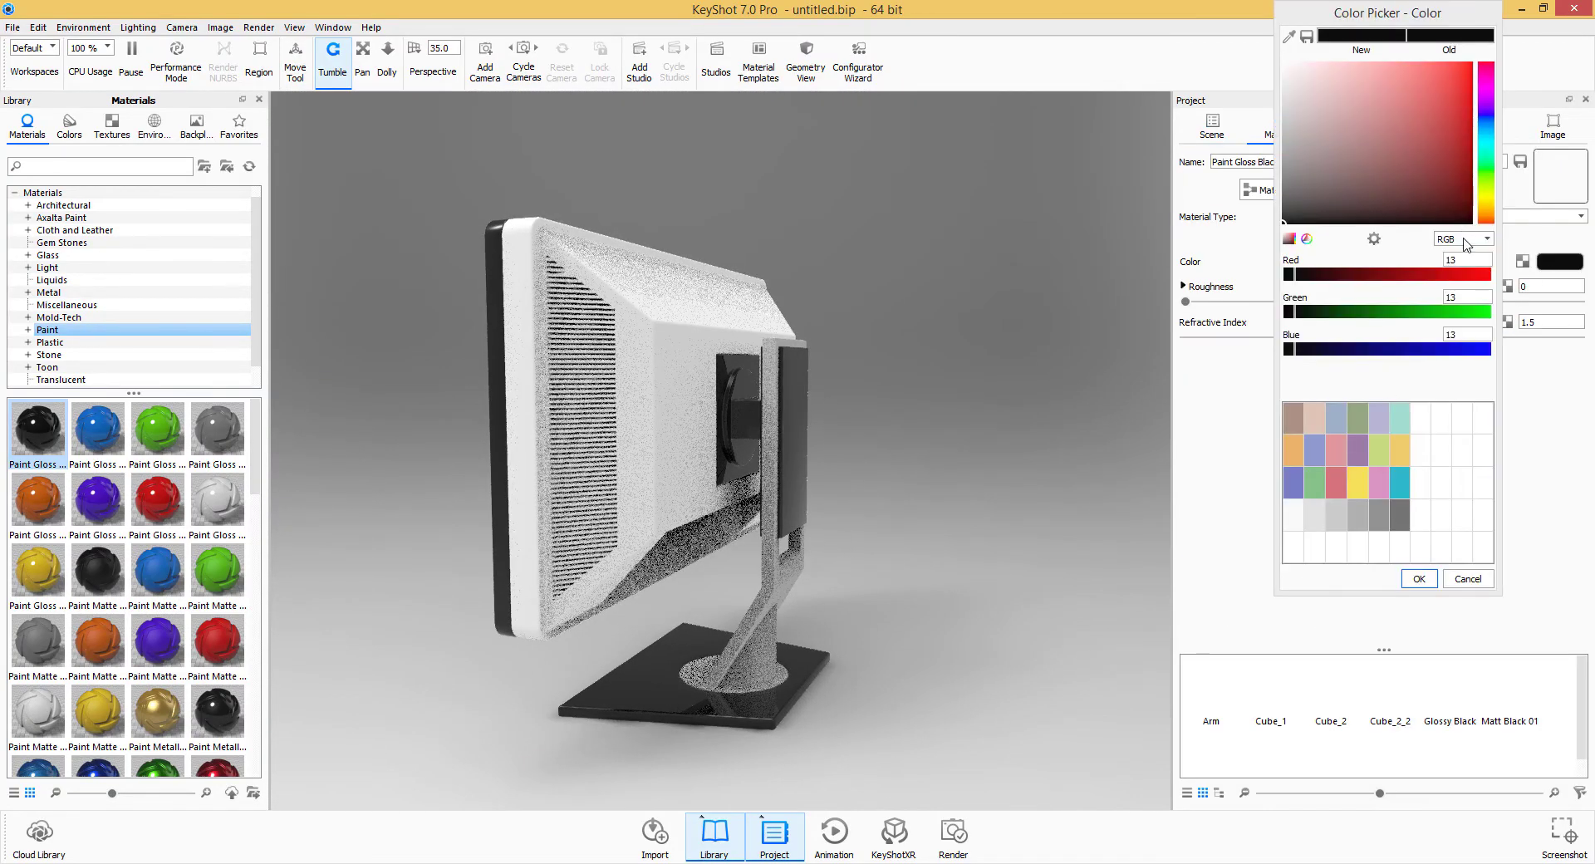
left_click_drag(1427, 275, 1483, 275)
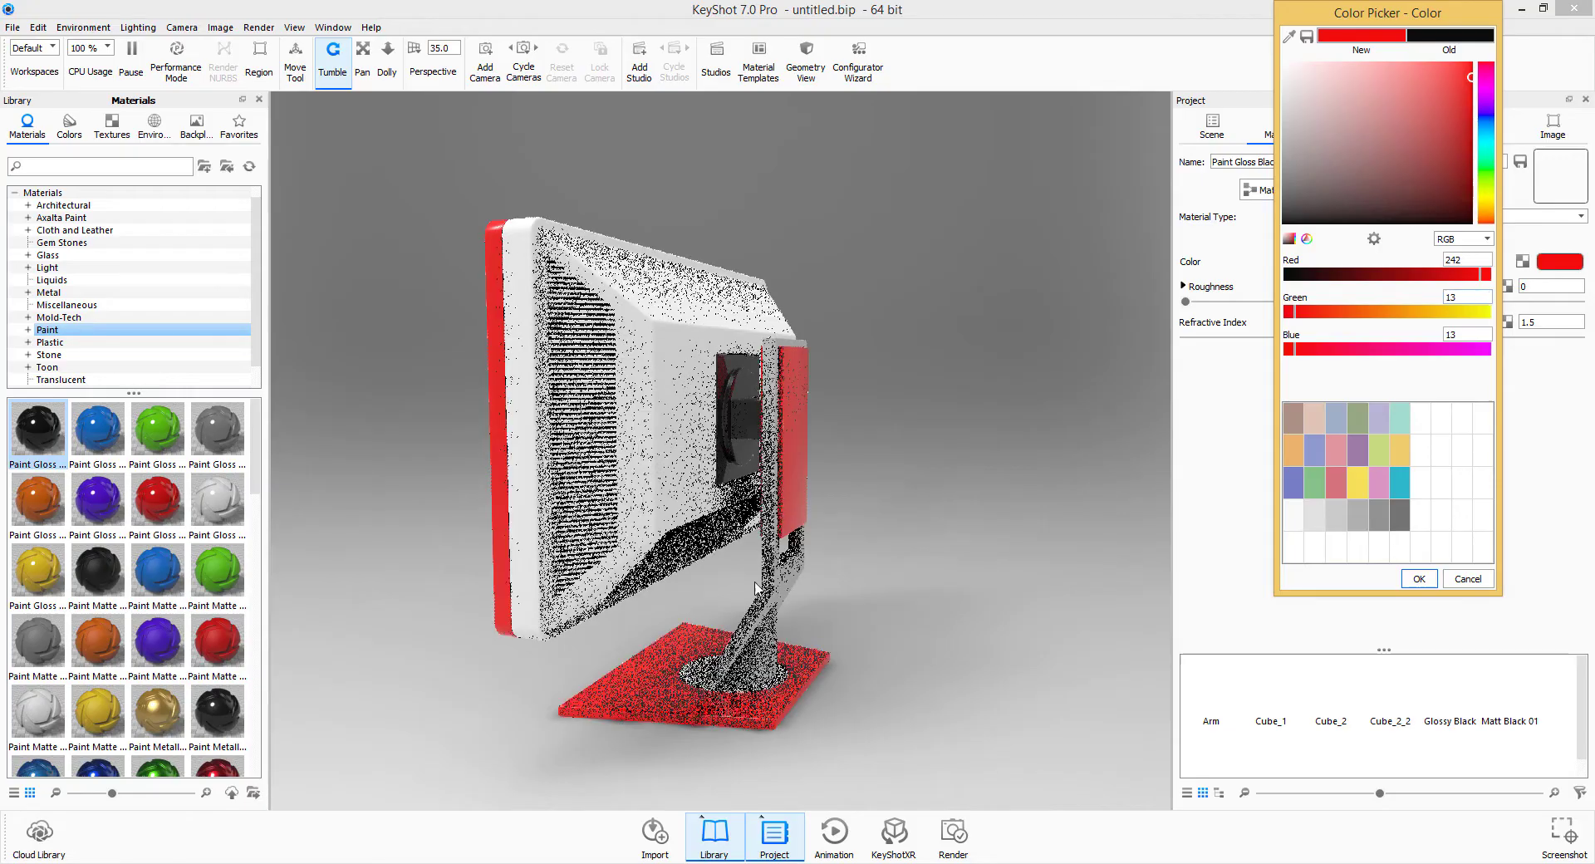
left_click_drag(772, 605, 1088, 676)
left_click(1379, 515)
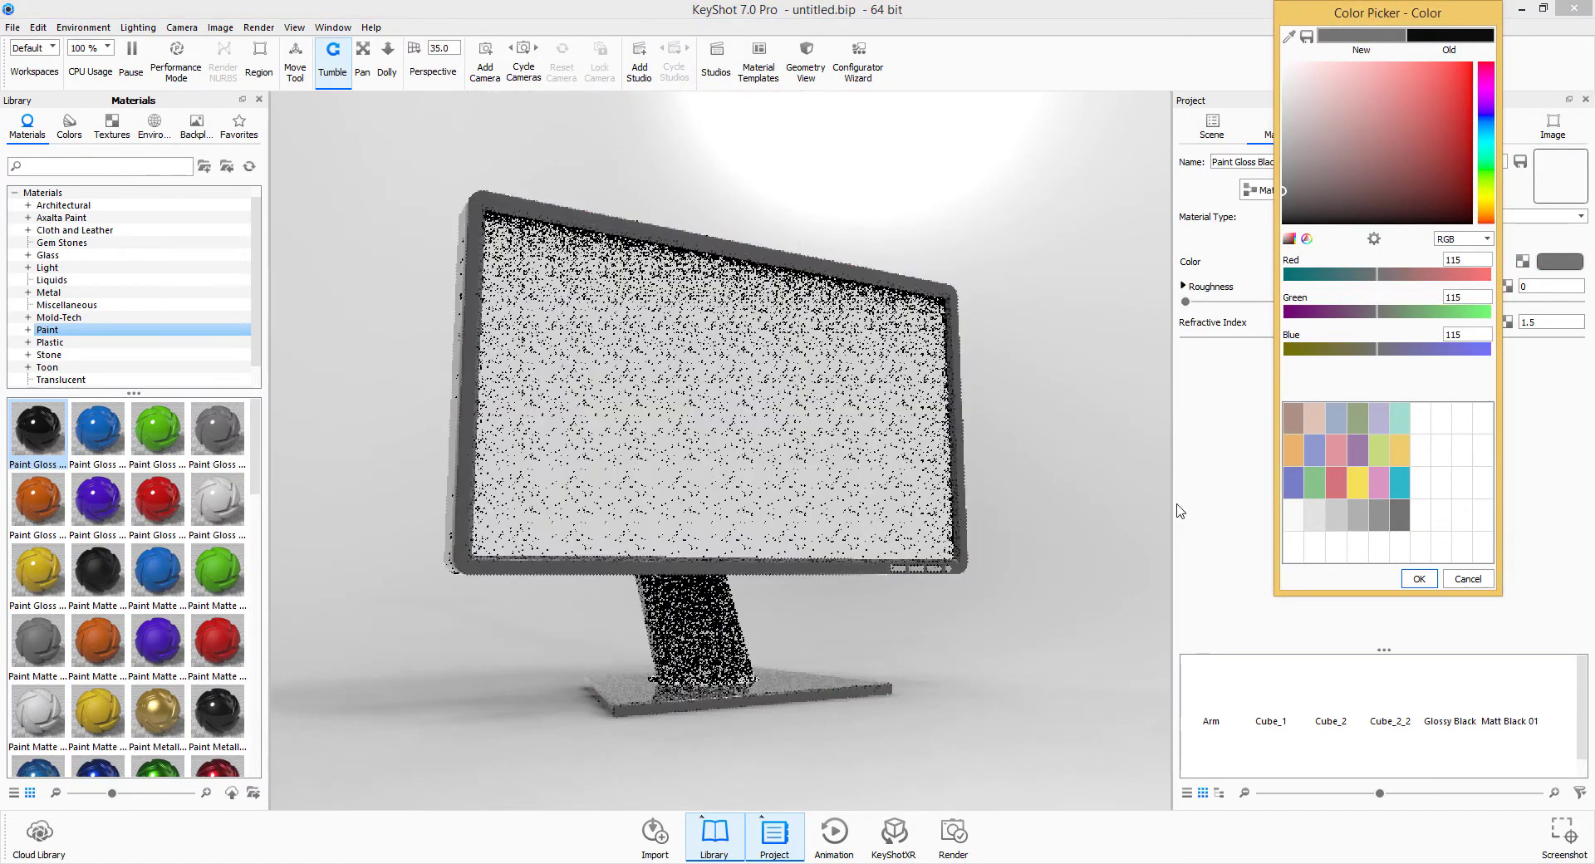
left_click_drag(986, 644, 1079, 552)
left_click_drag(1387, 12, 1173, 43)
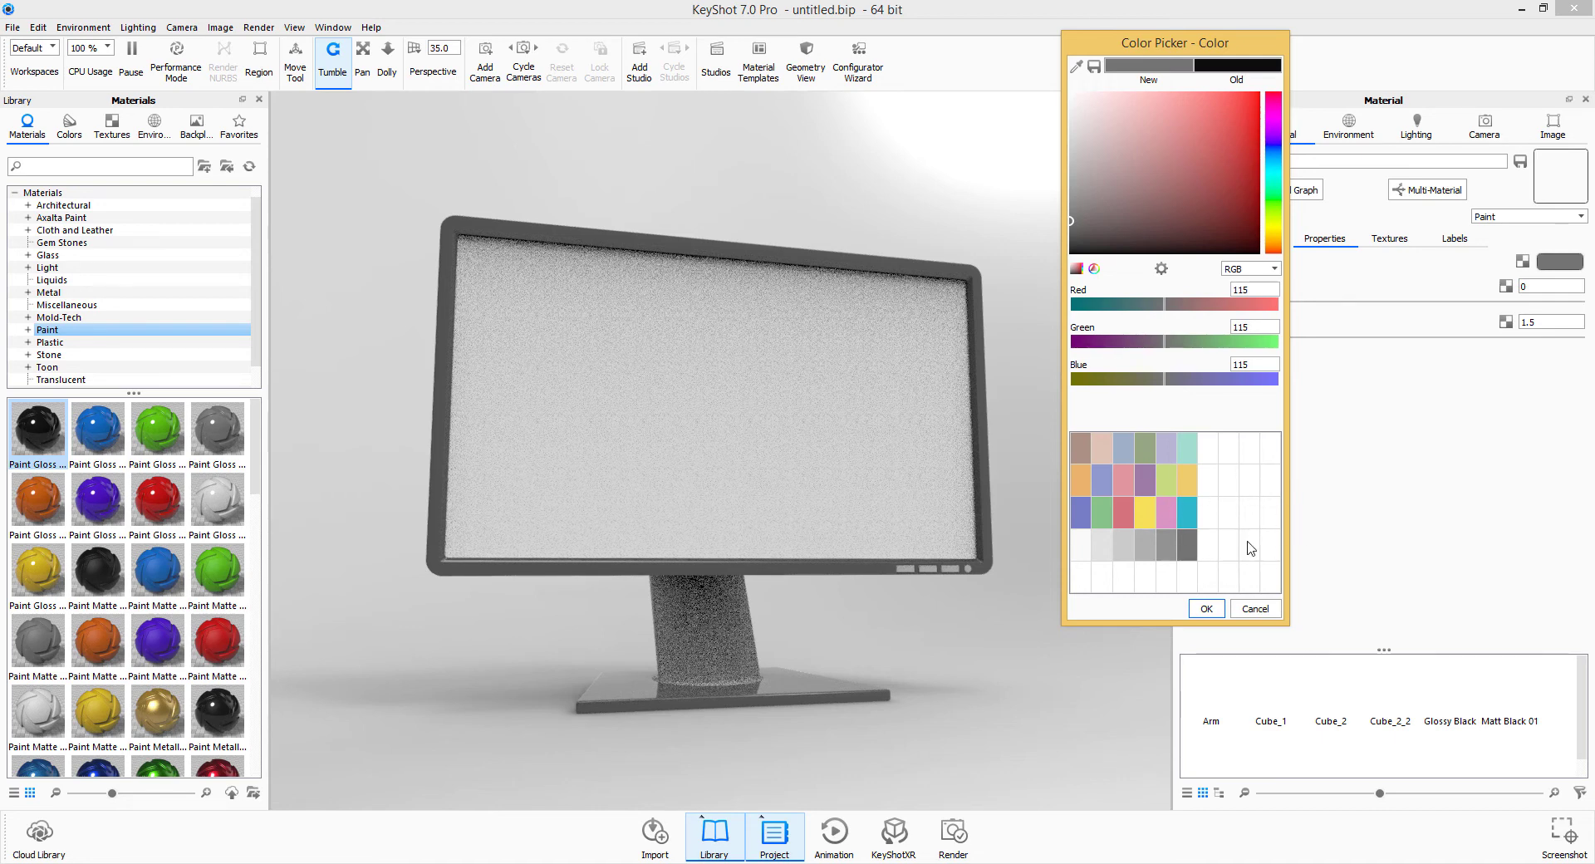
left_click(1206, 609)
left_click_drag(984, 686, 1246, 487)
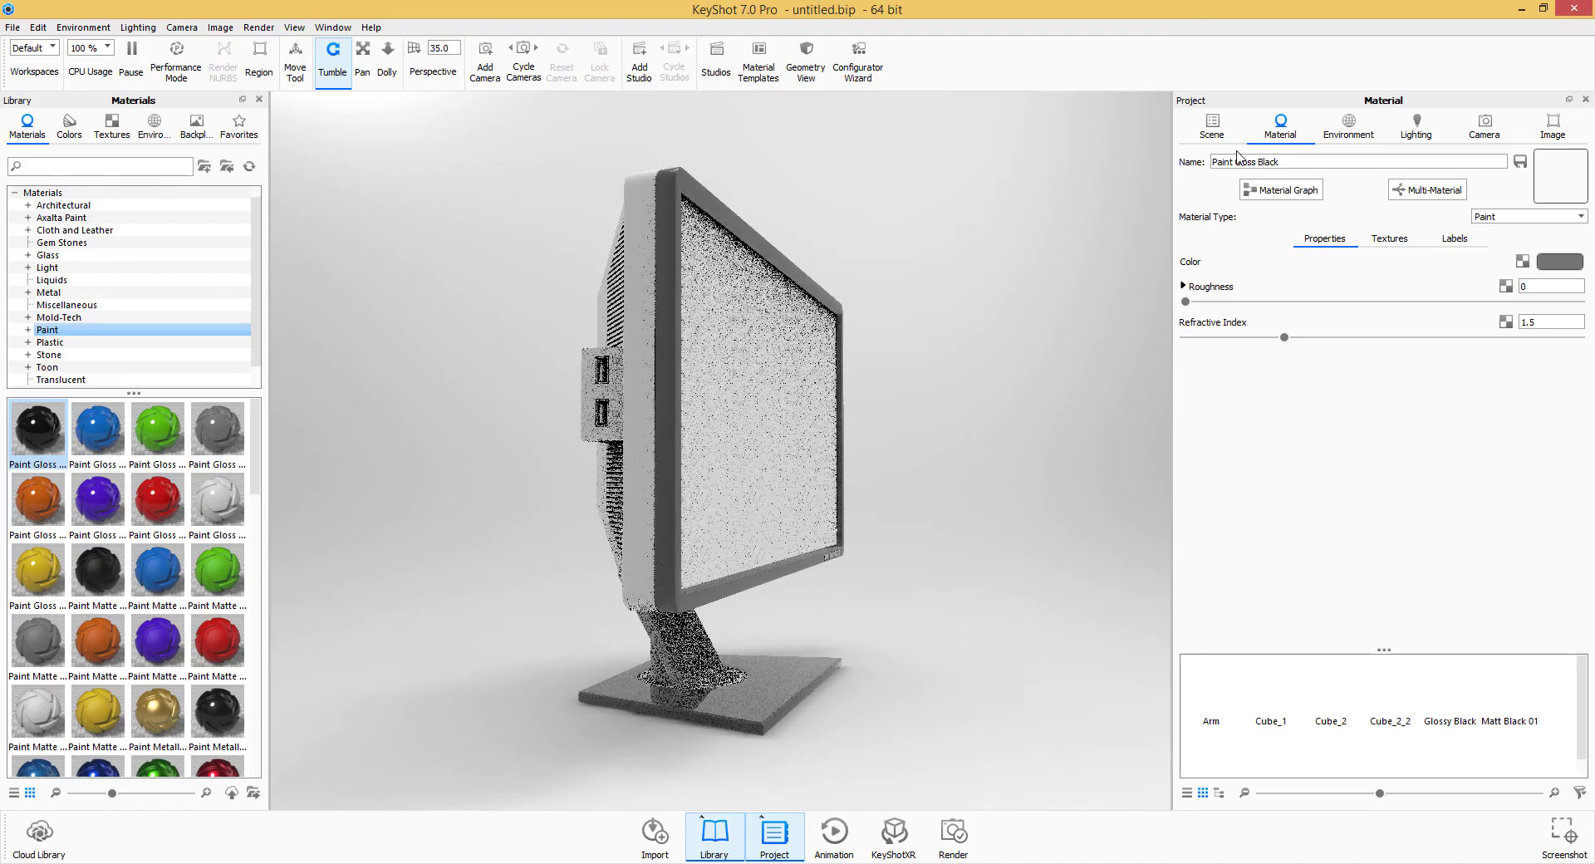
left_click(1211, 127)
Expand the Main_Body and Screen groups in the scene tree to preview their parts.
left_click_drag(972, 559, 841, 633)
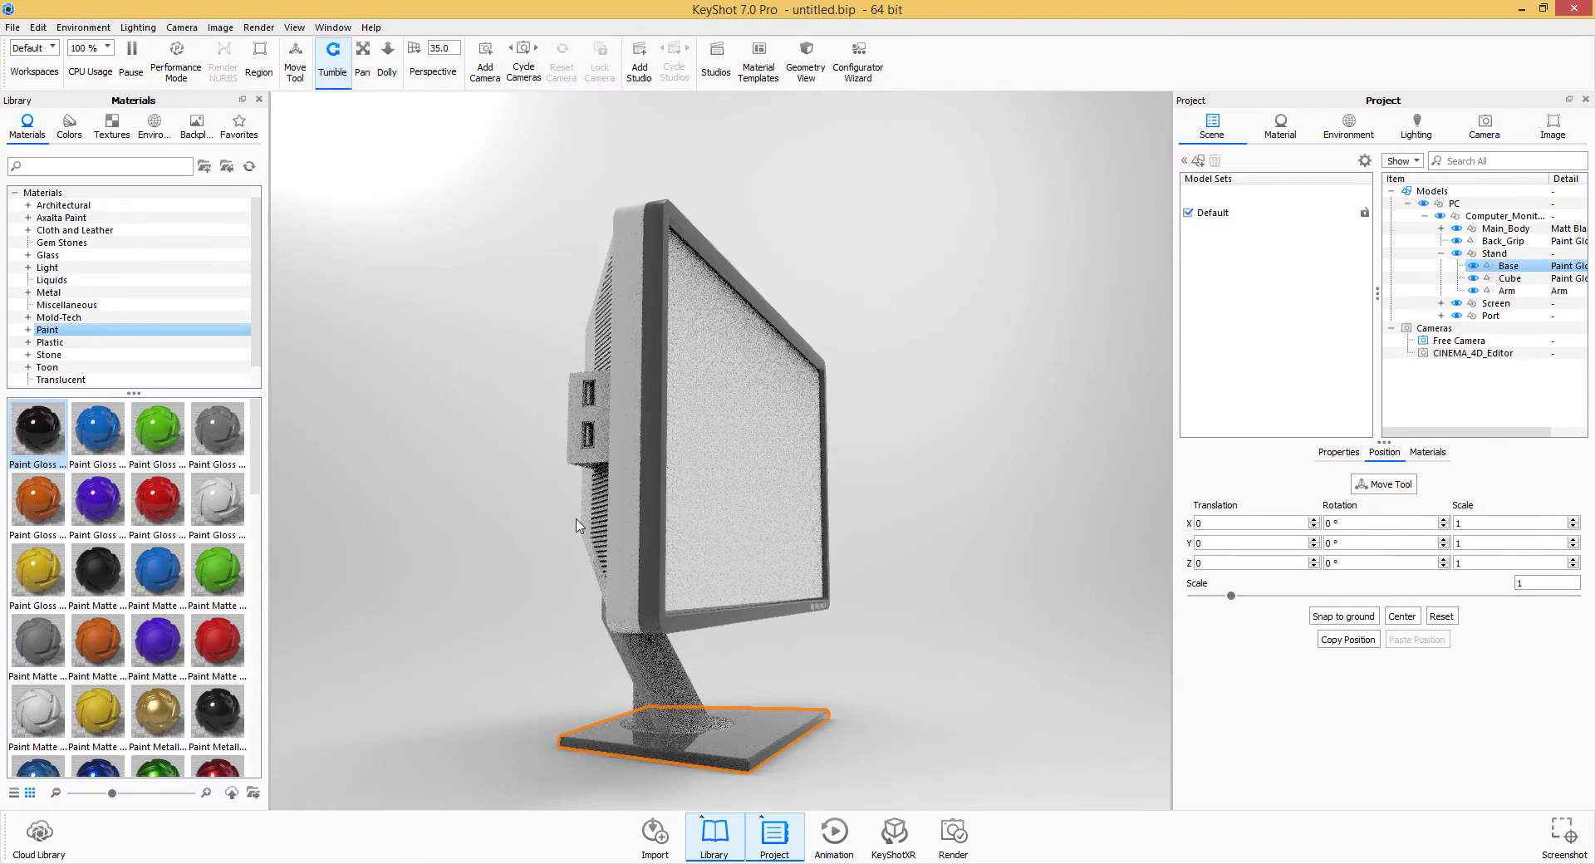
left_click_drag(605, 476, 897, 487)
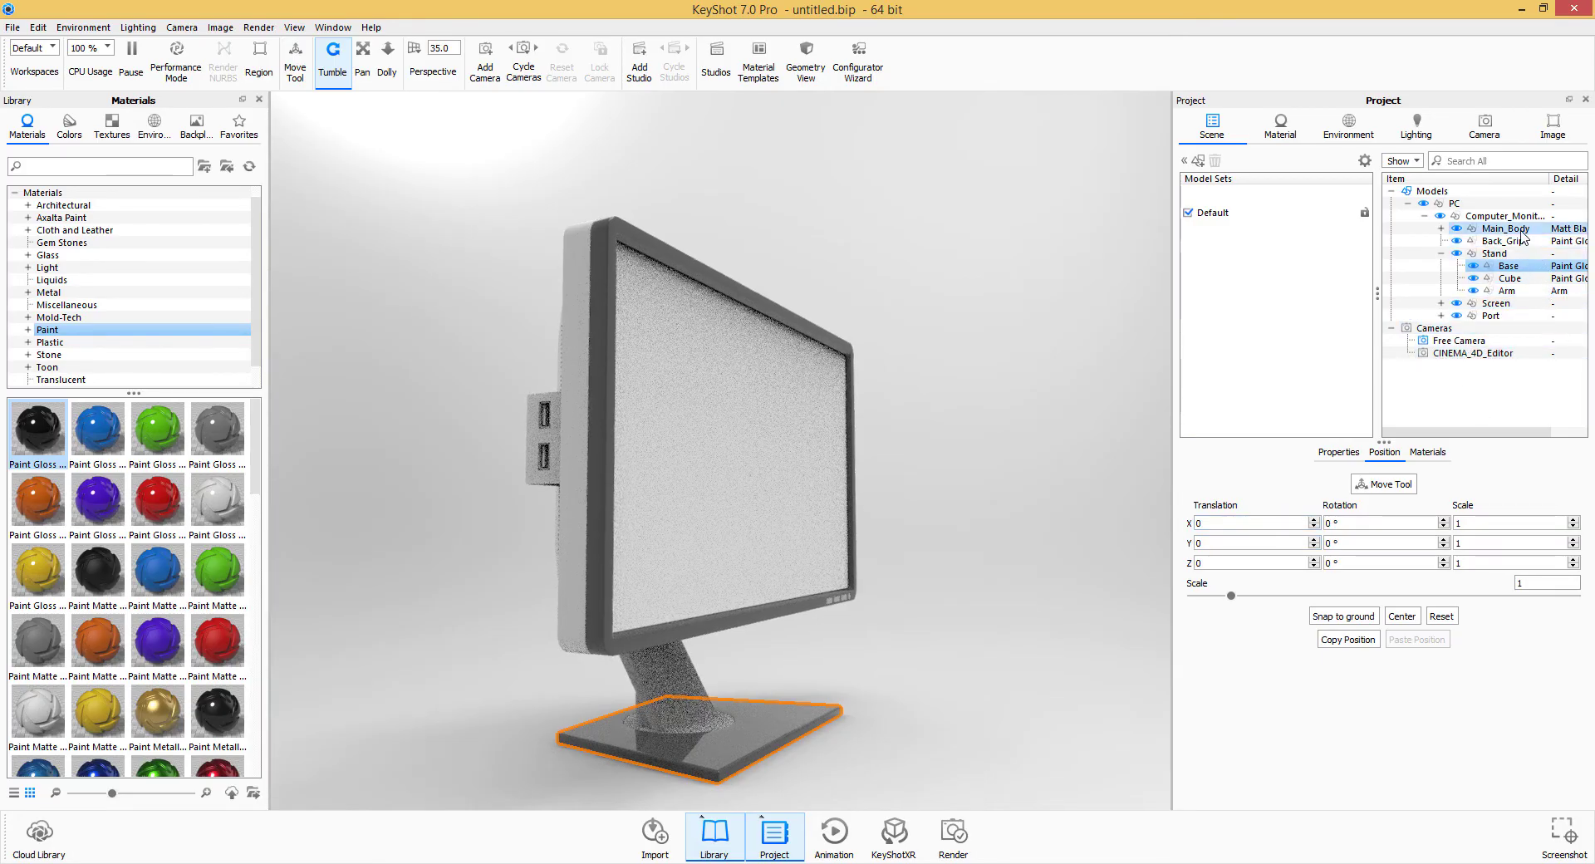
left_click(1441, 229)
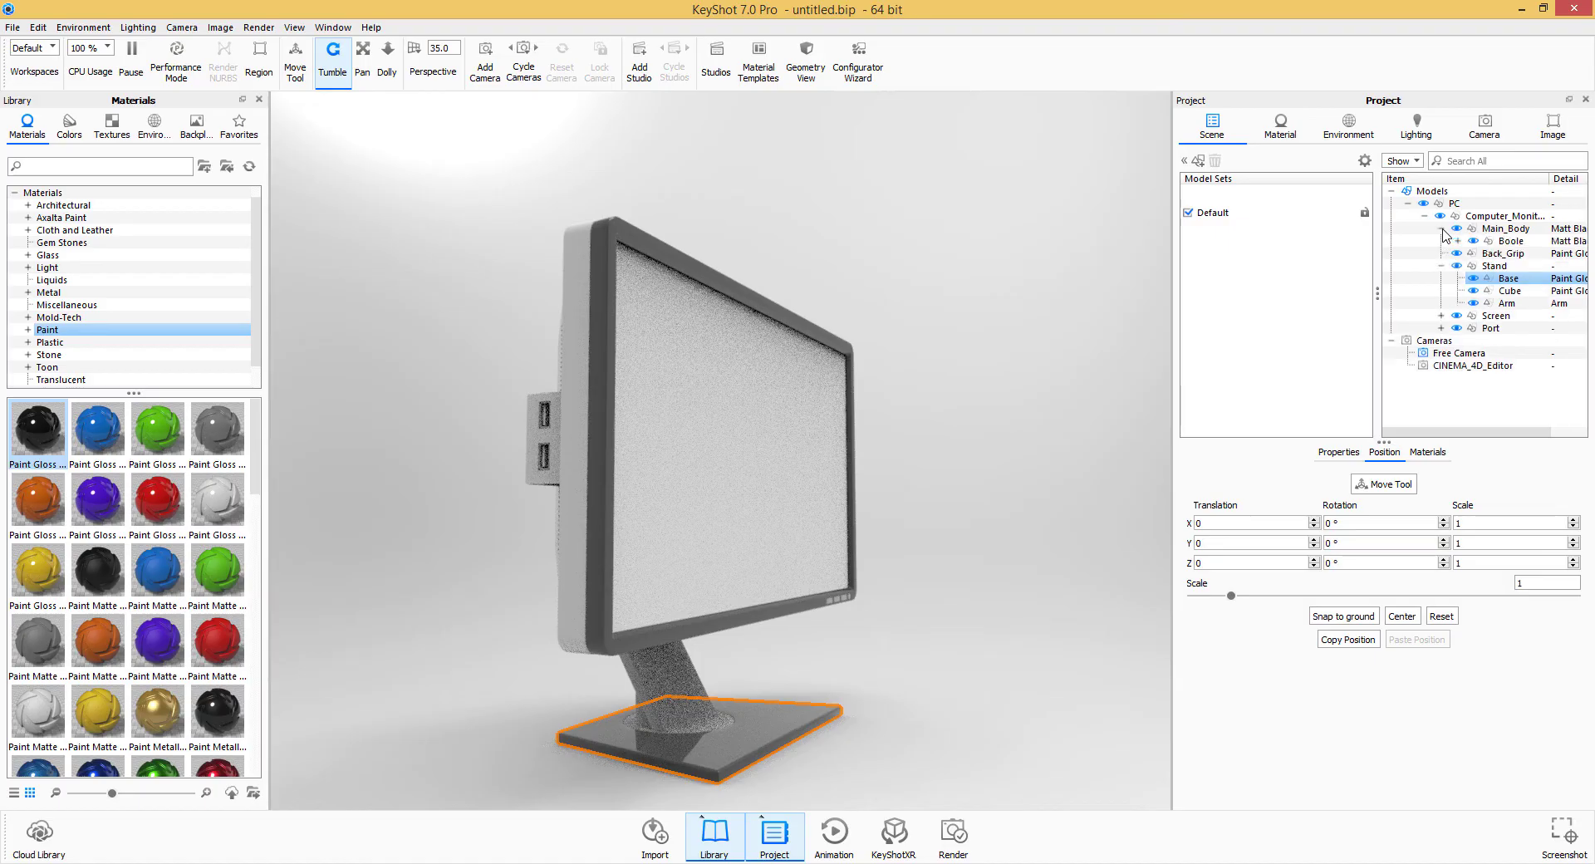
left_click(1441, 316)
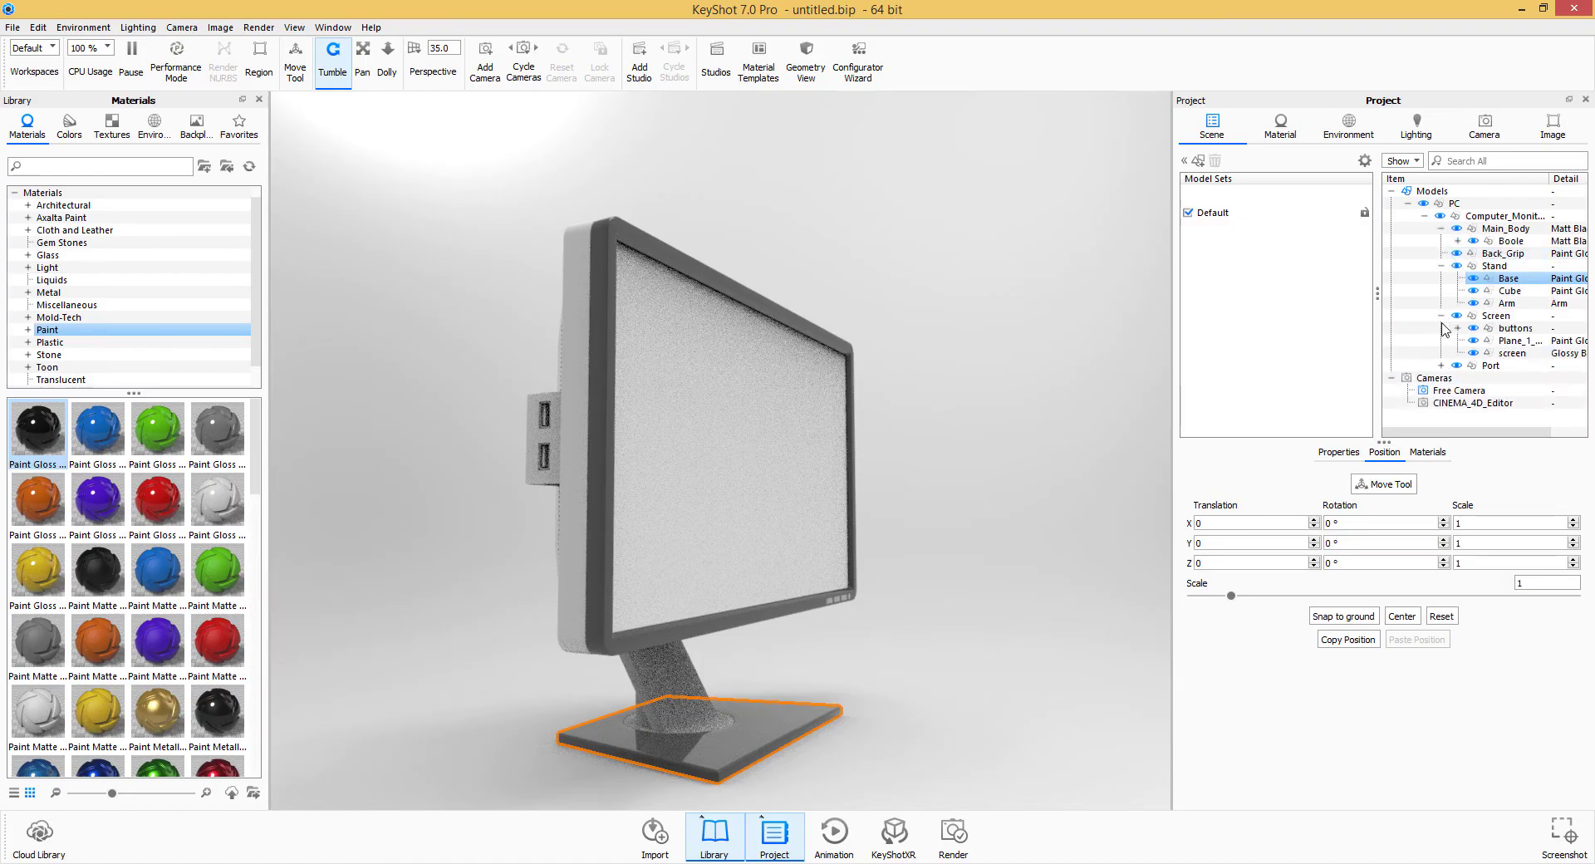
mouse_move(1530, 299)
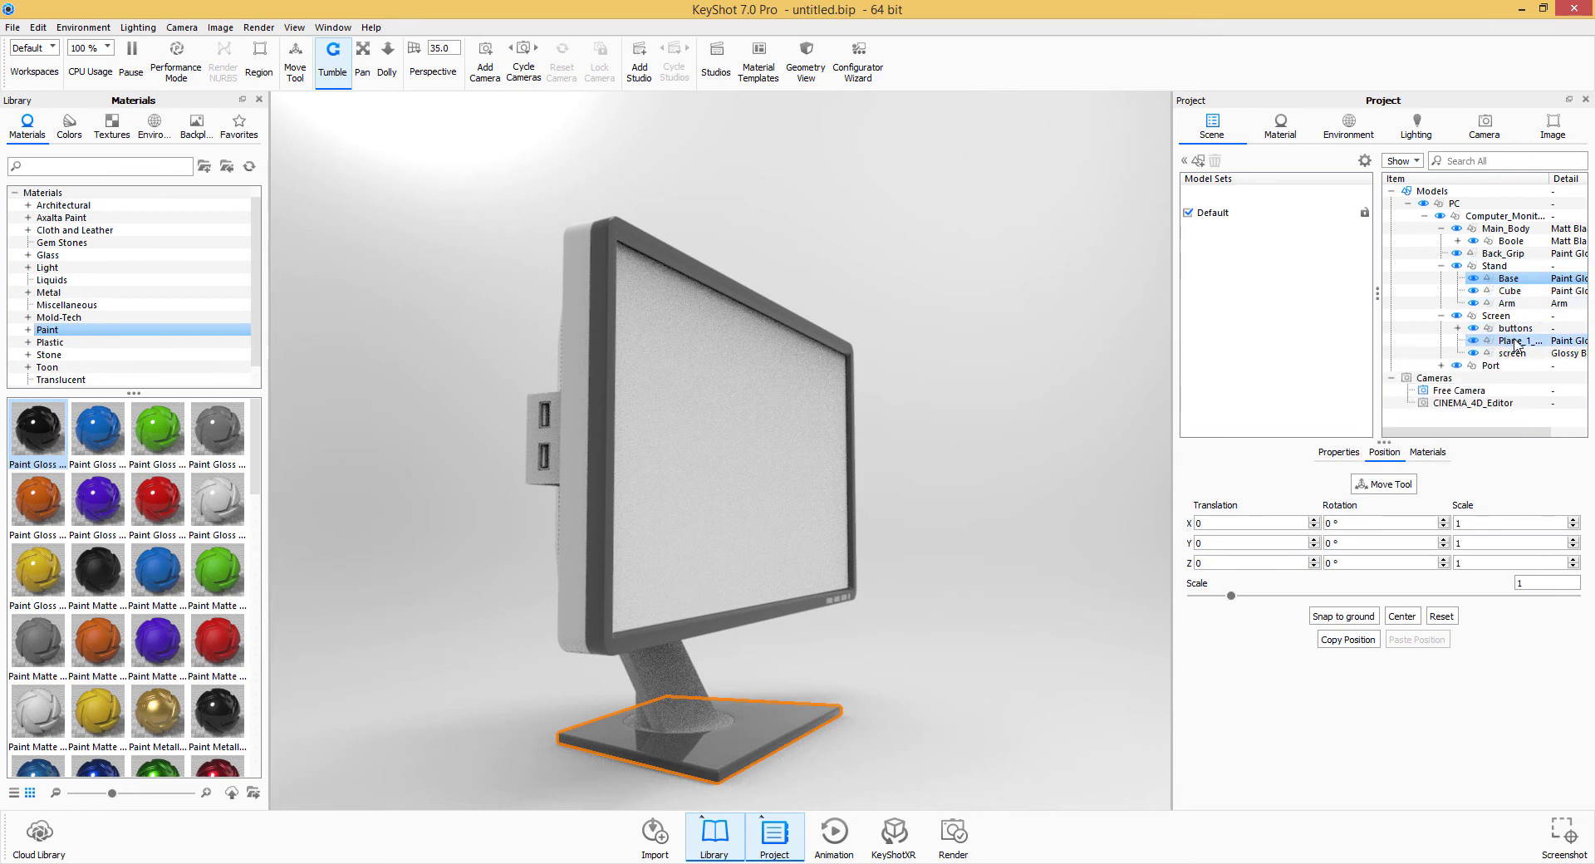
mouse_move(1517, 345)
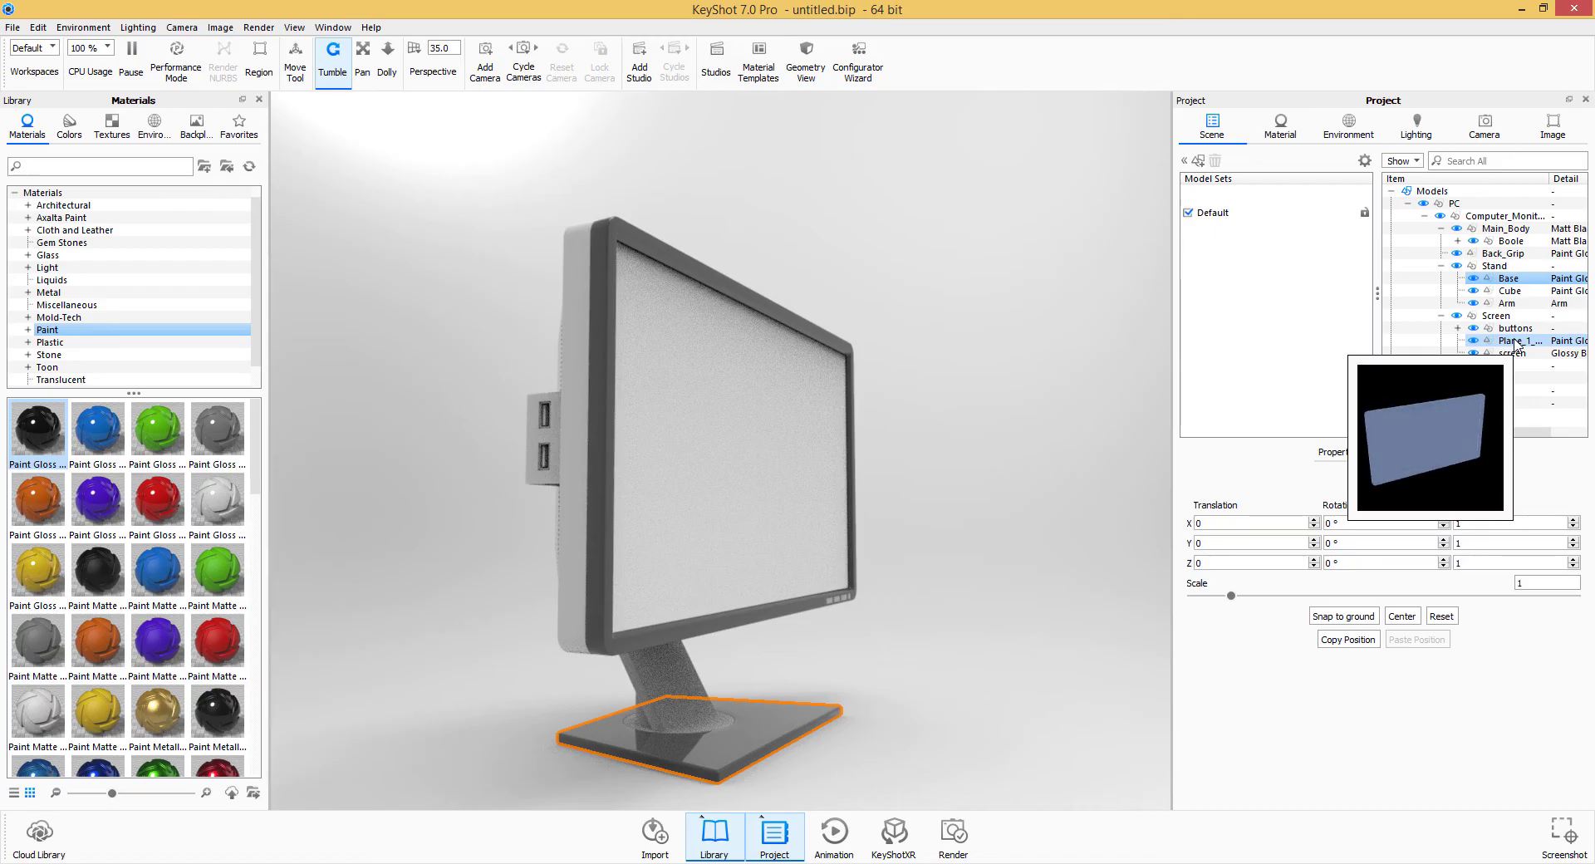
Expand the buttons group, select the first button, then select the screen part.
left_click_drag(939, 644, 1179, 683)
left_click(1458, 328)
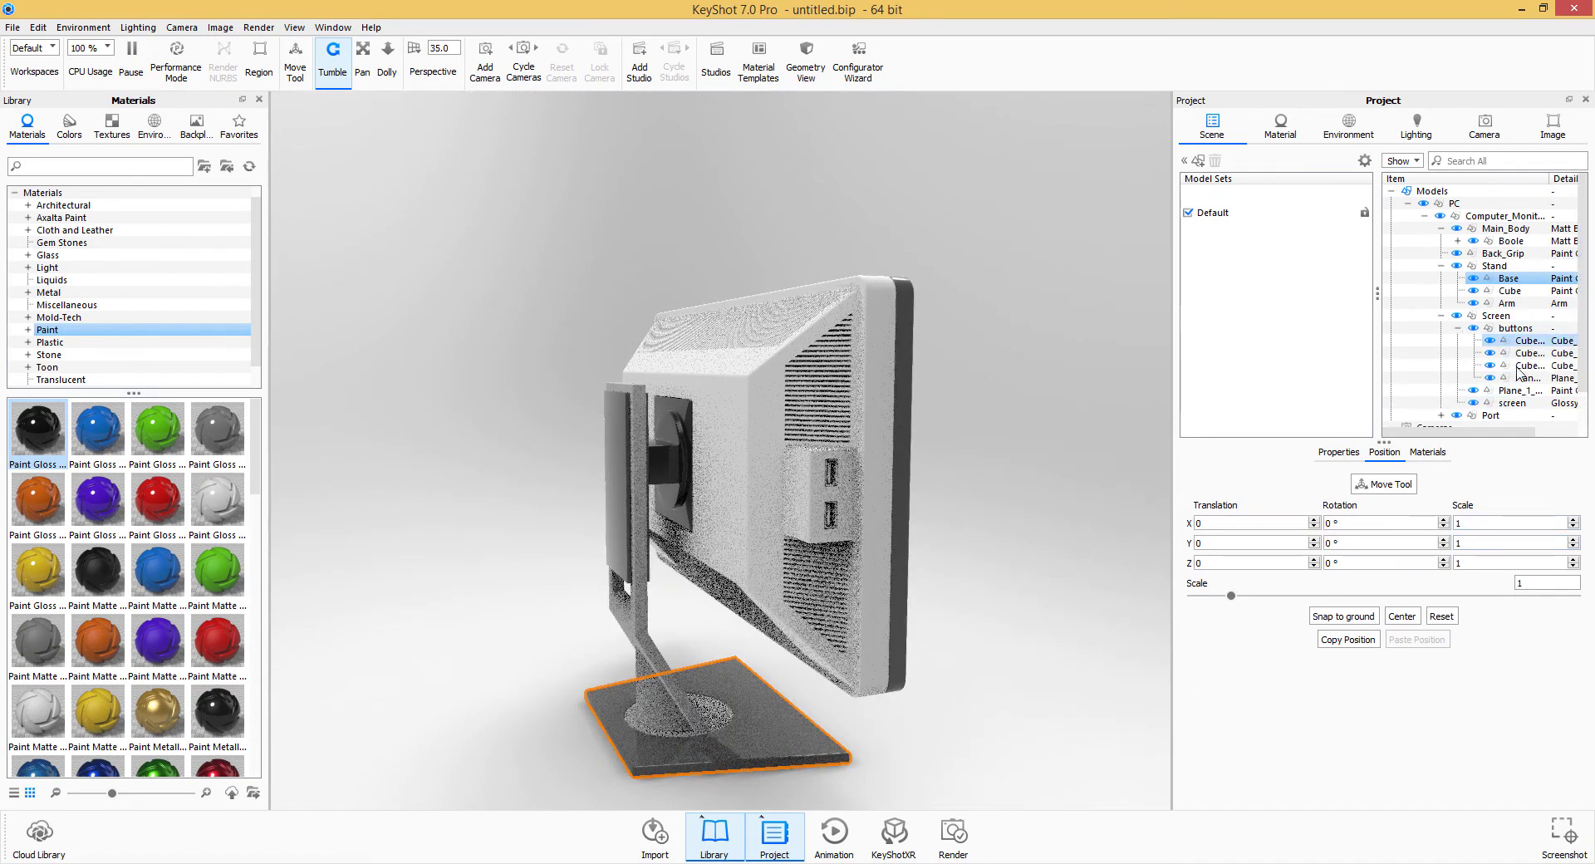
left_click(1531, 342)
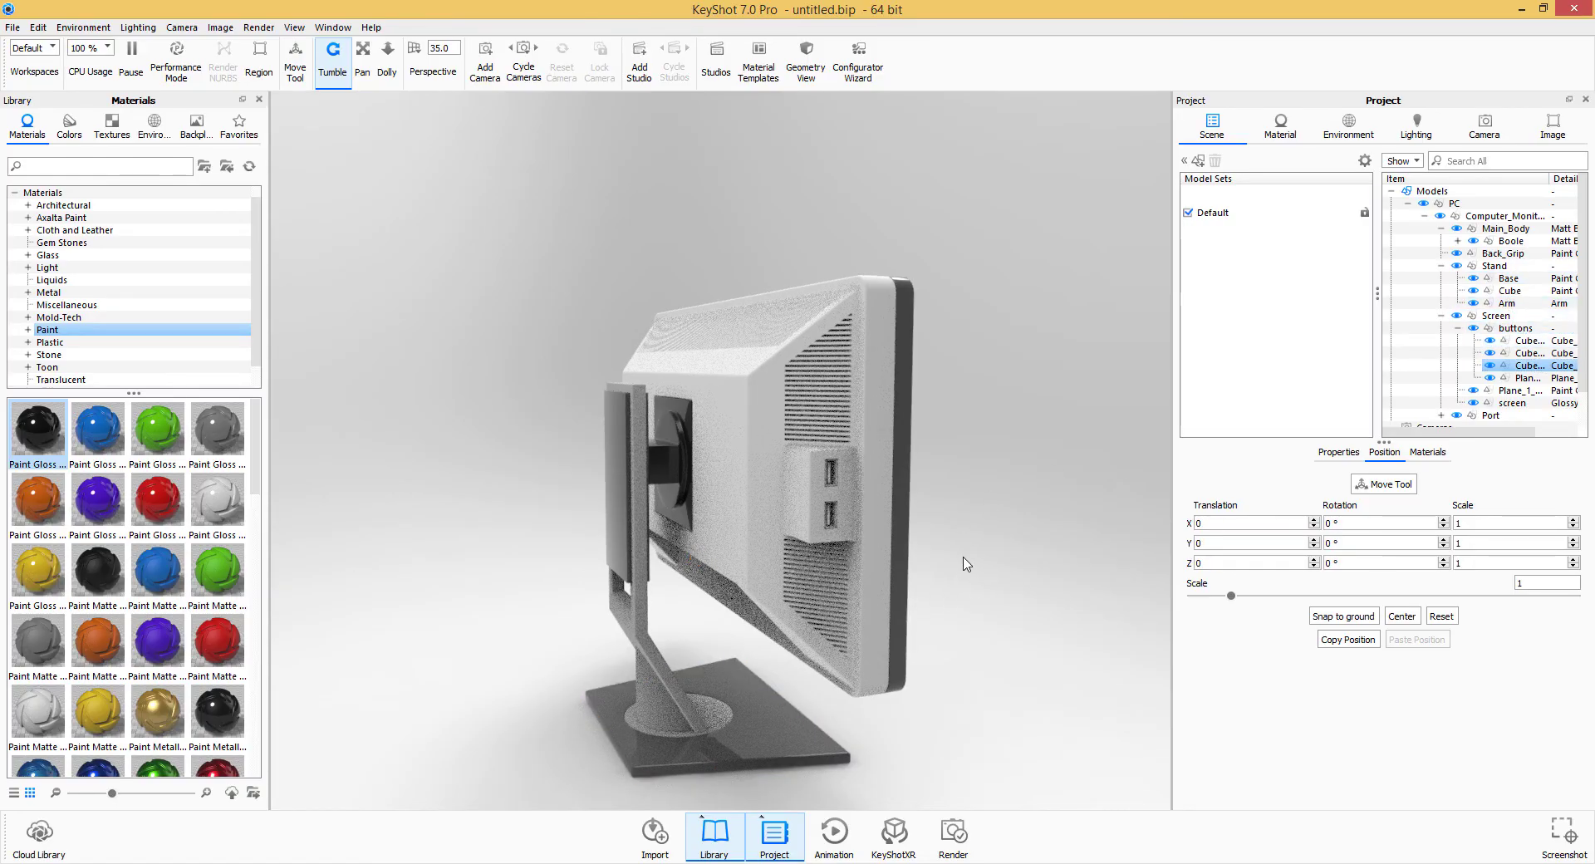
left_click_drag(941, 560, 855, 548)
mouse_move(1517, 405)
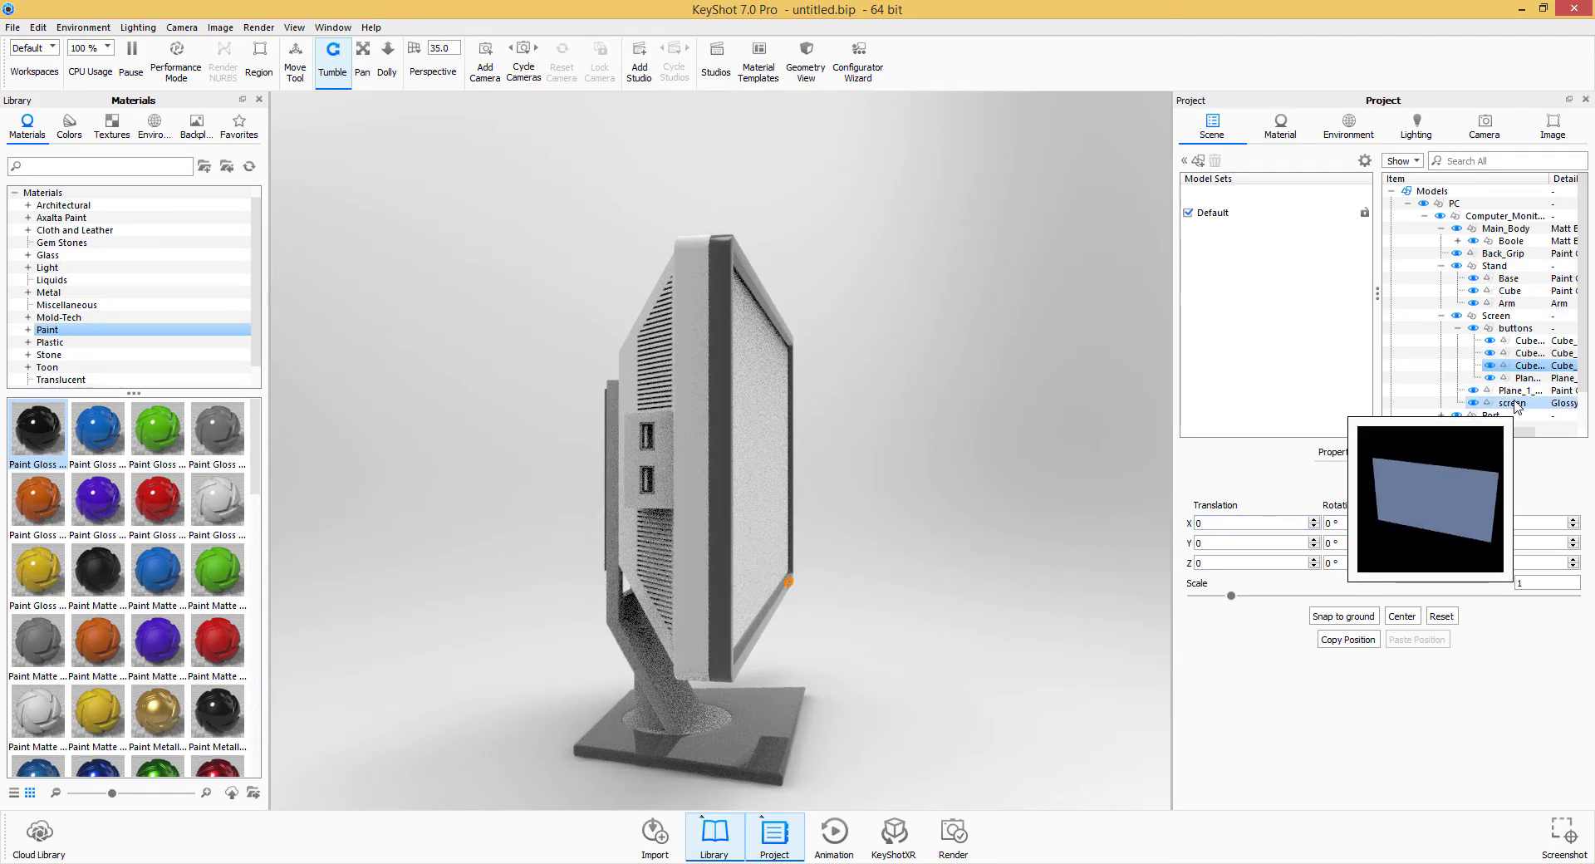
left_click(1517, 404)
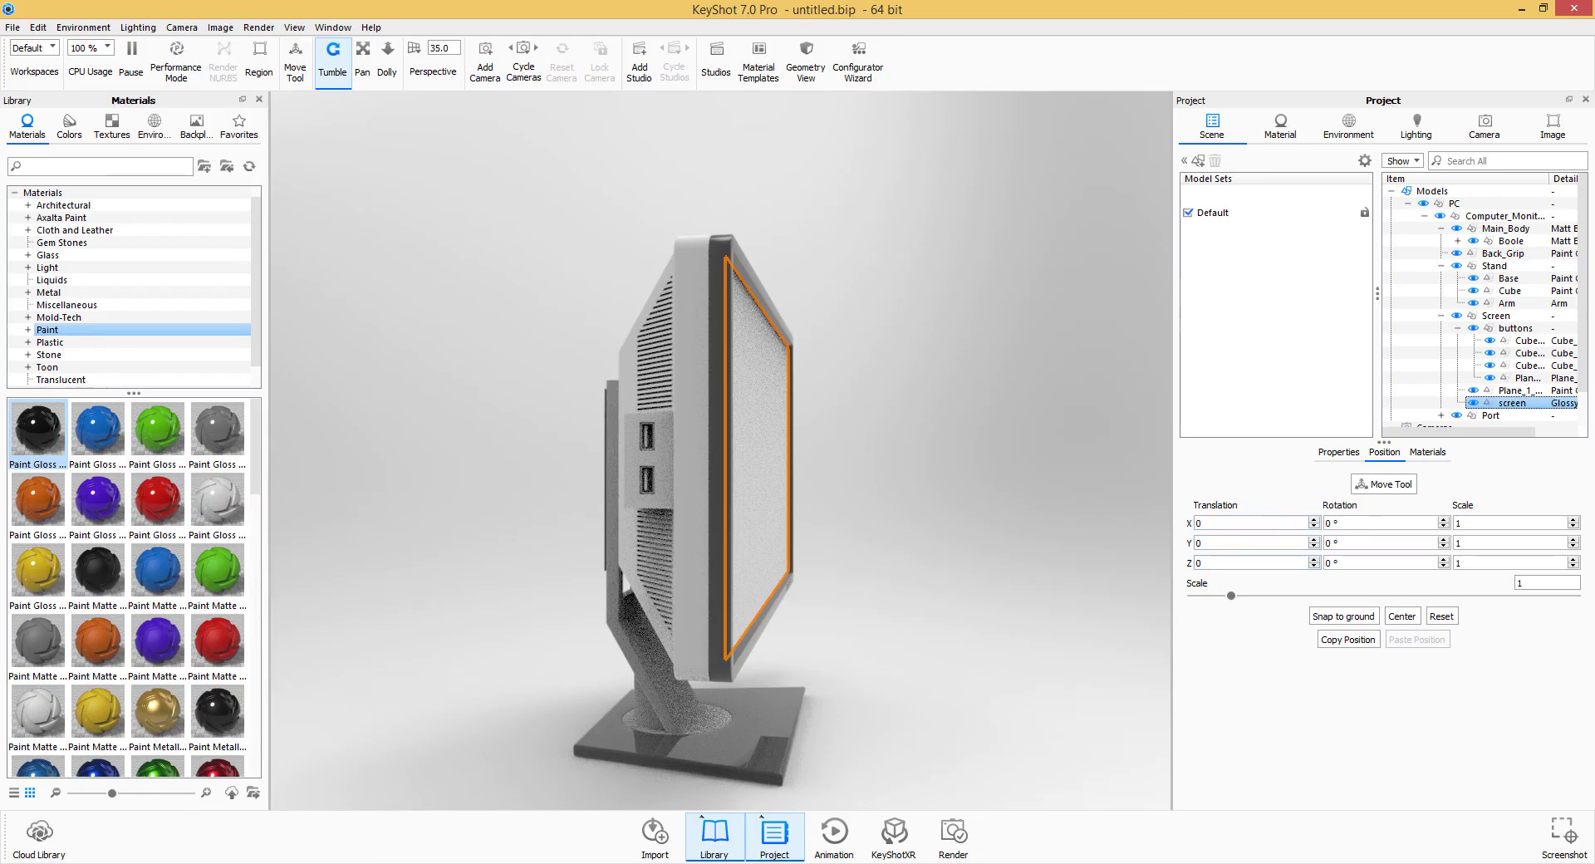
Bring up the Texture and Video label choices for Paint Gloss Black, with the monitor orbited to the front.
left_click_drag(1080, 623, 349, 665)
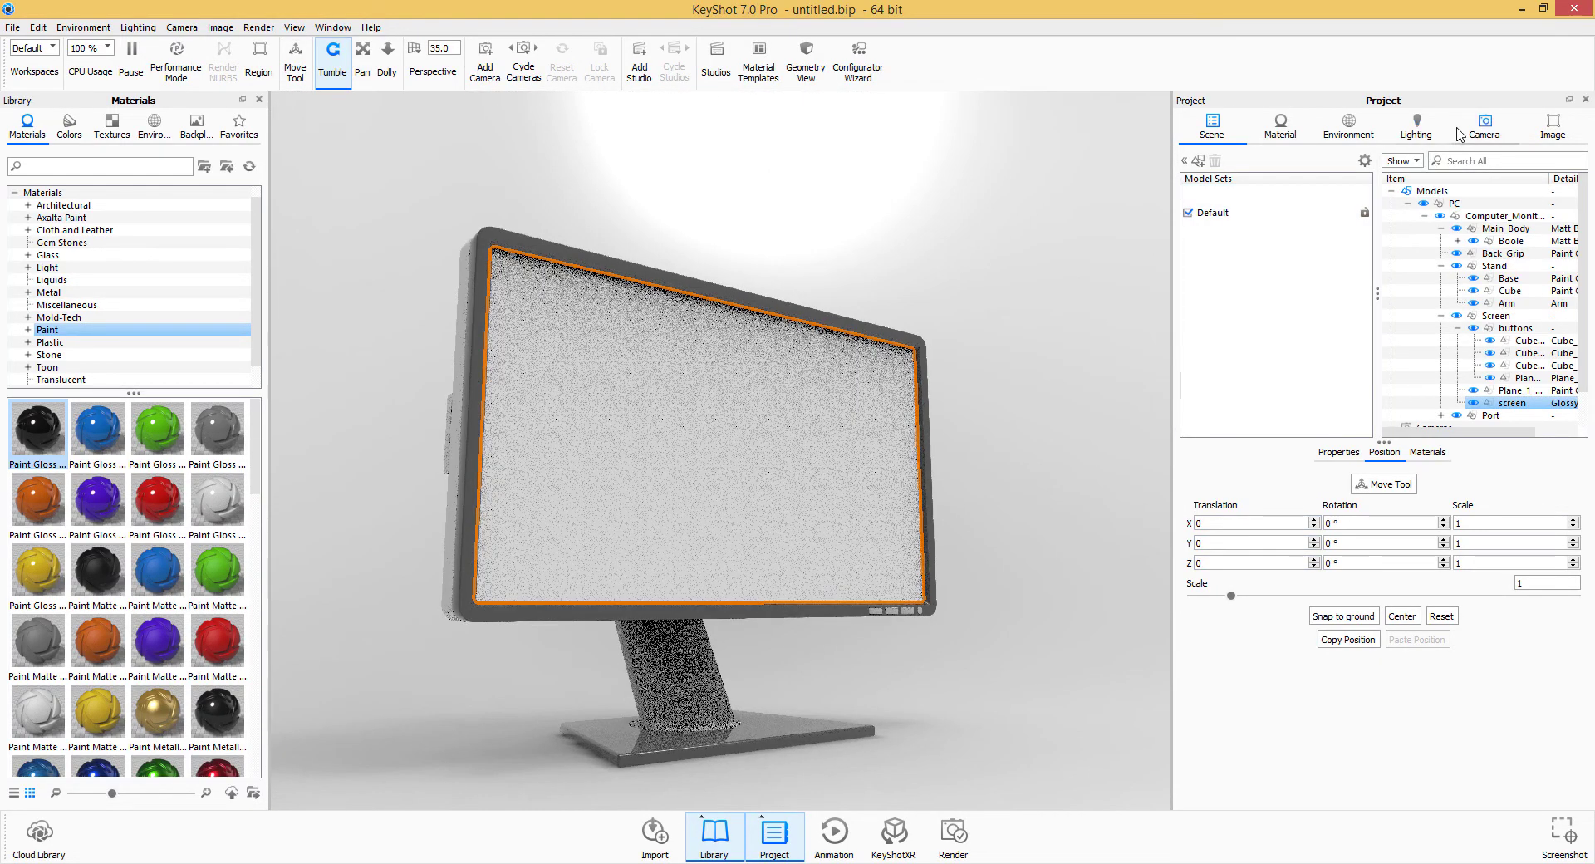
left_click(1283, 129)
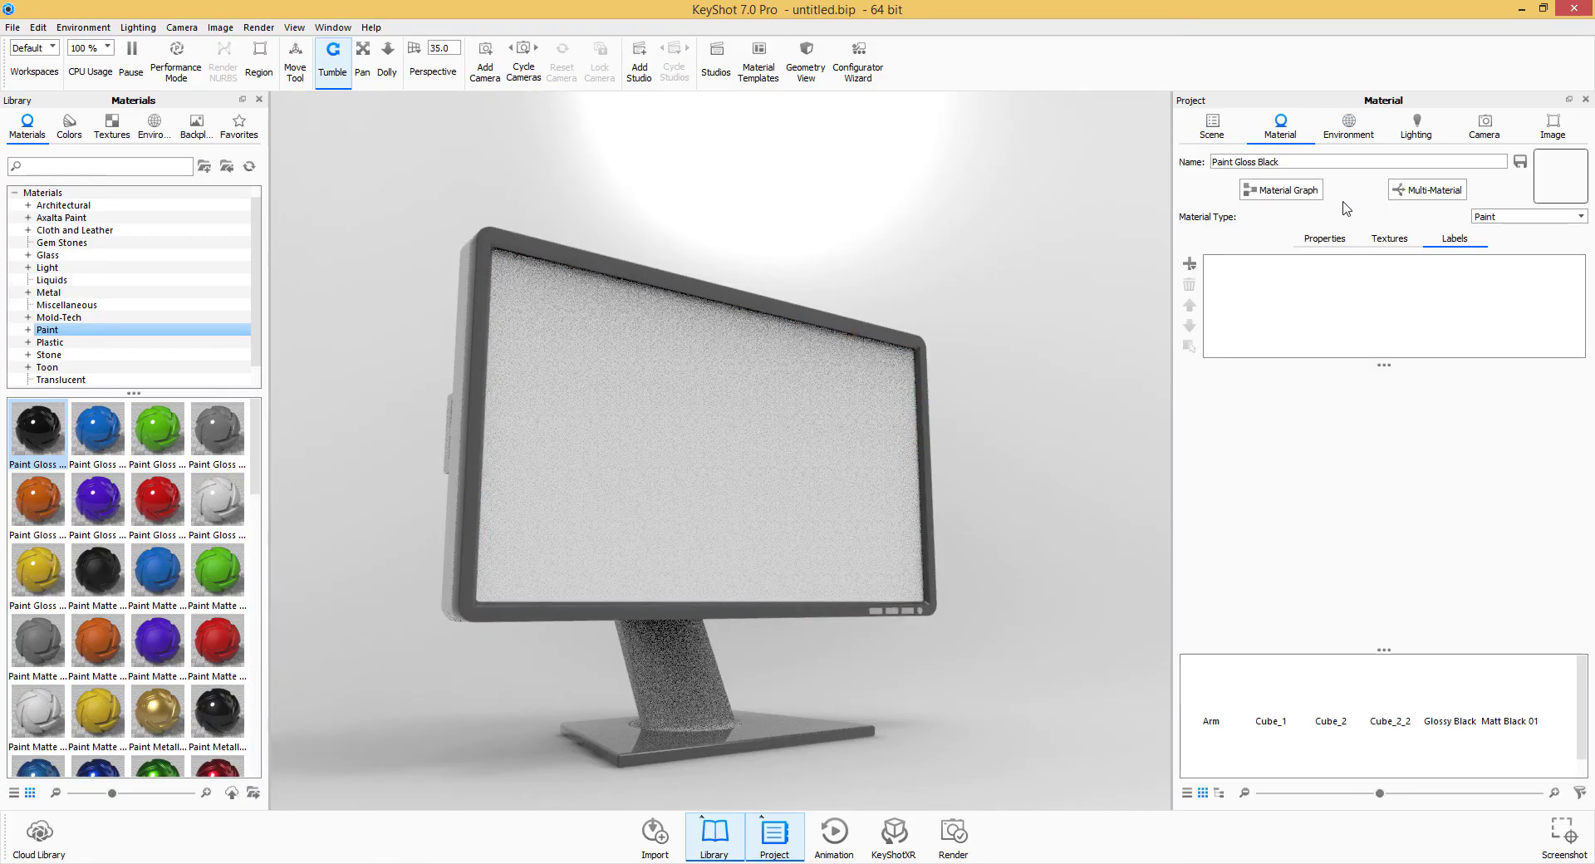
left_click(1189, 265)
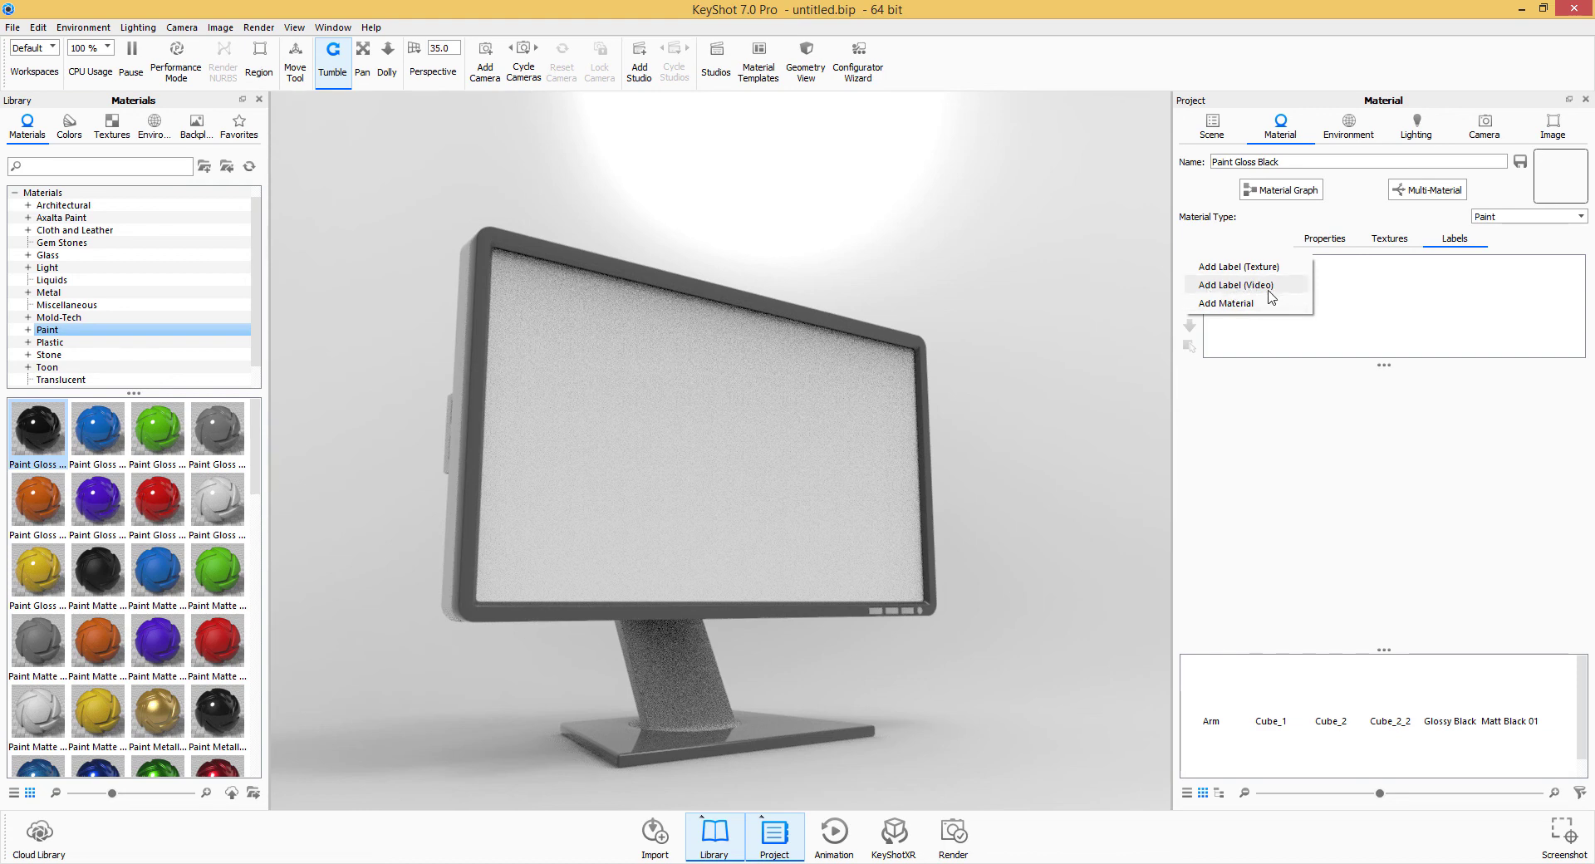
left_click(1012, 562)
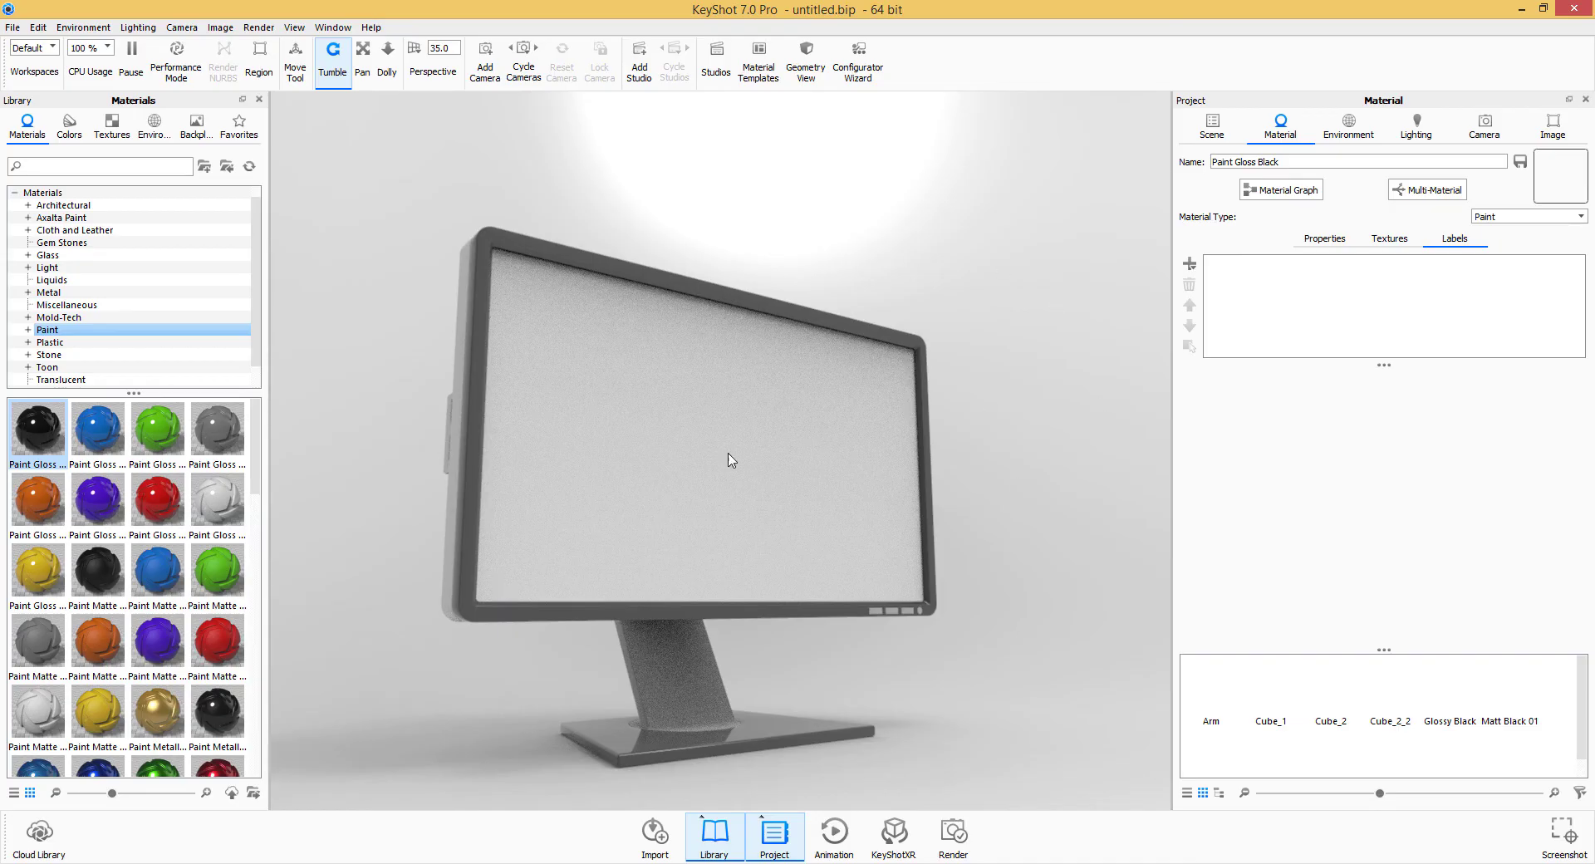
left_click_drag(1126, 496, 1012, 648)
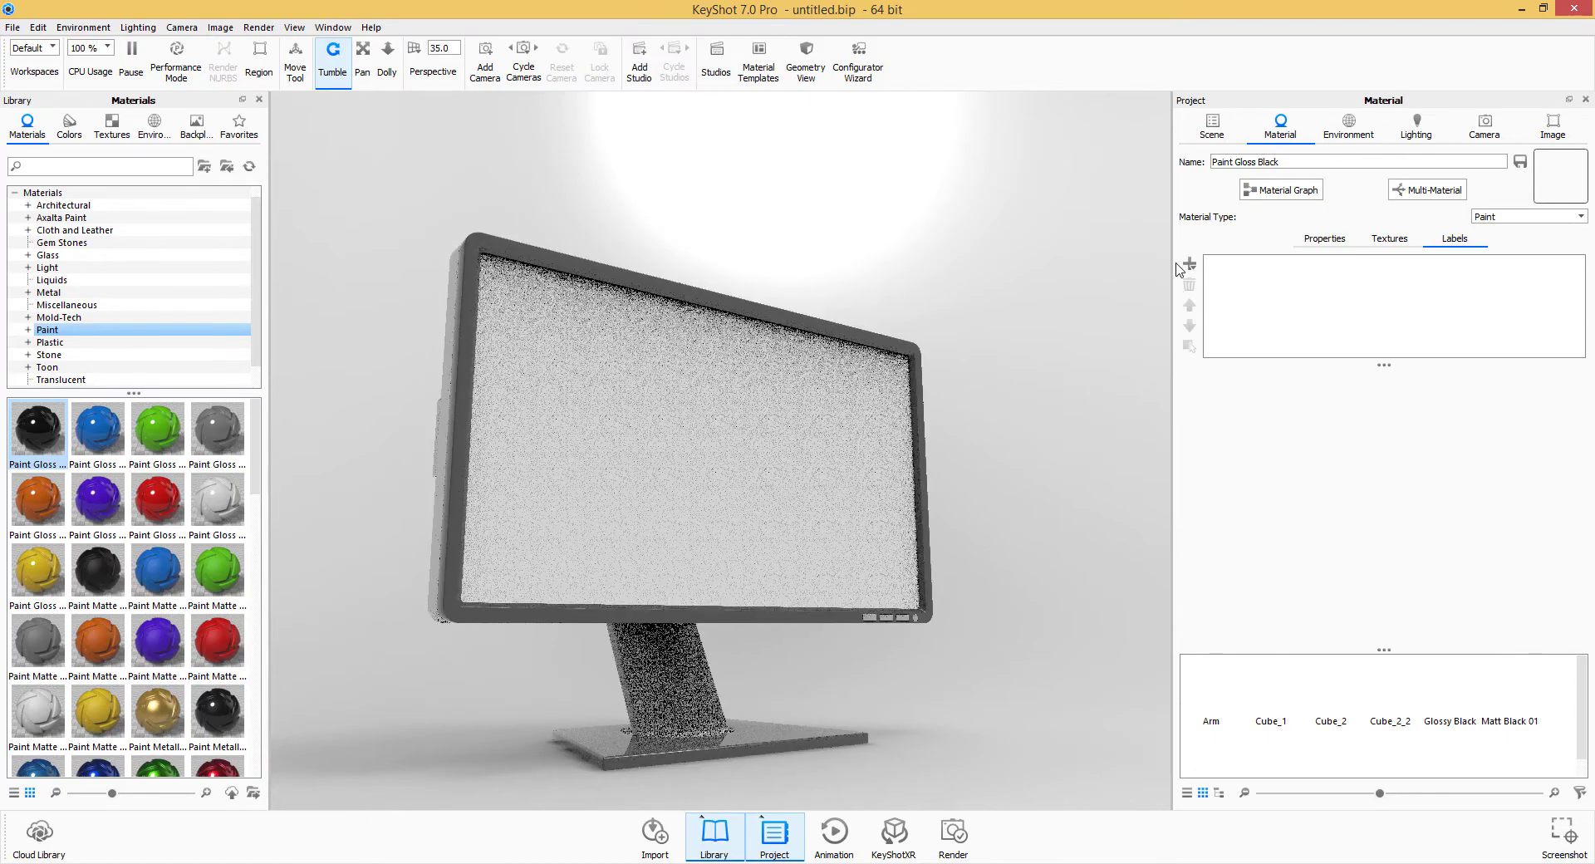
left_click(1189, 264)
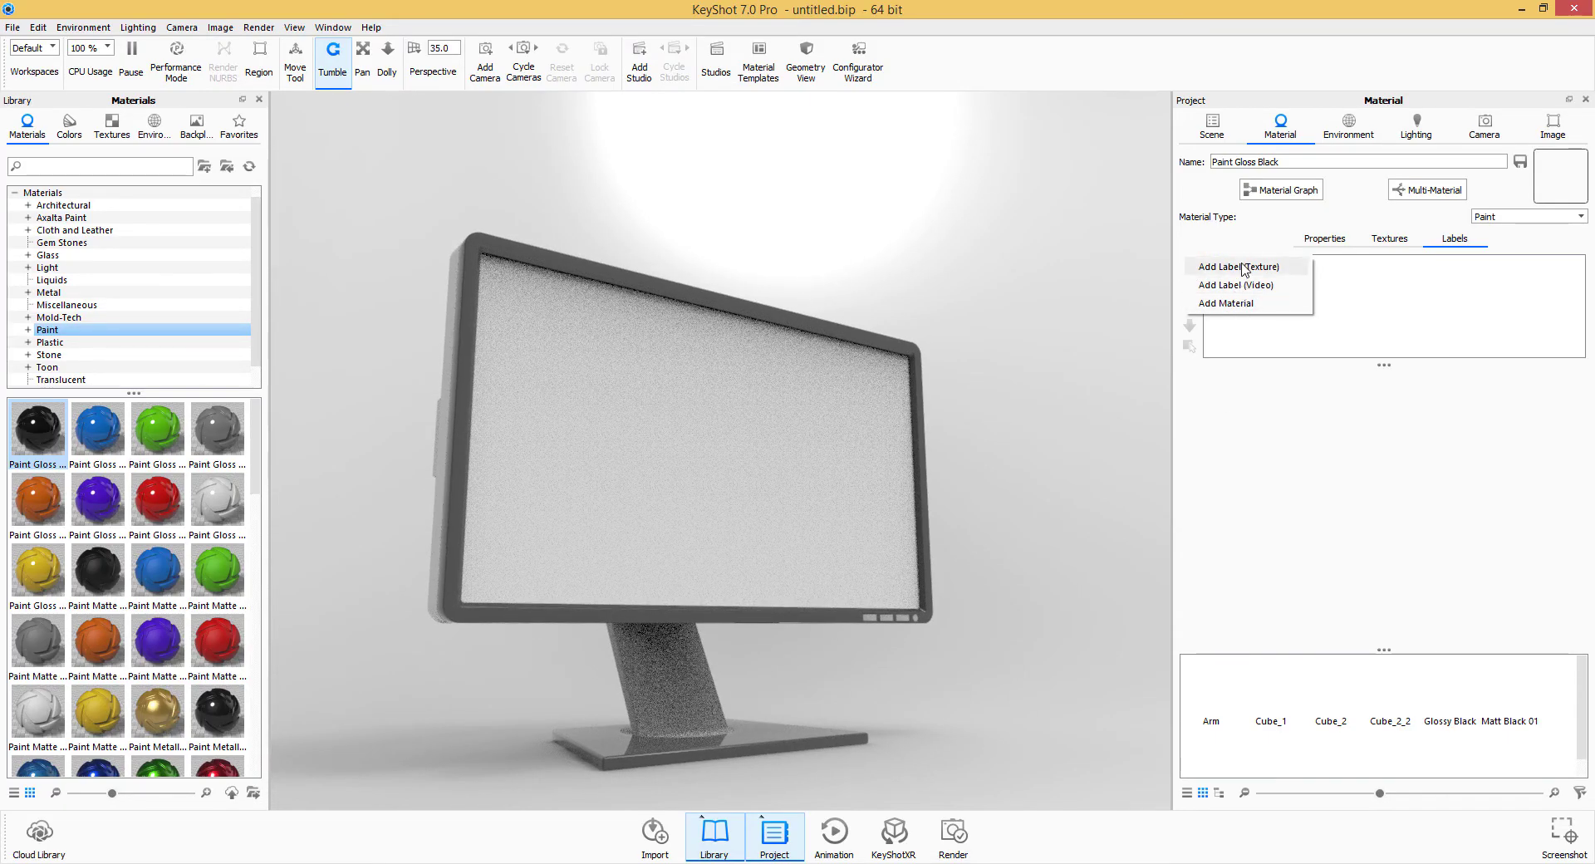
left_click_drag(558, 665, 903, 710)
left_click(1189, 263)
left_click(1228, 292)
key("alt+Up")
scroll(470, 352, "down", 5)
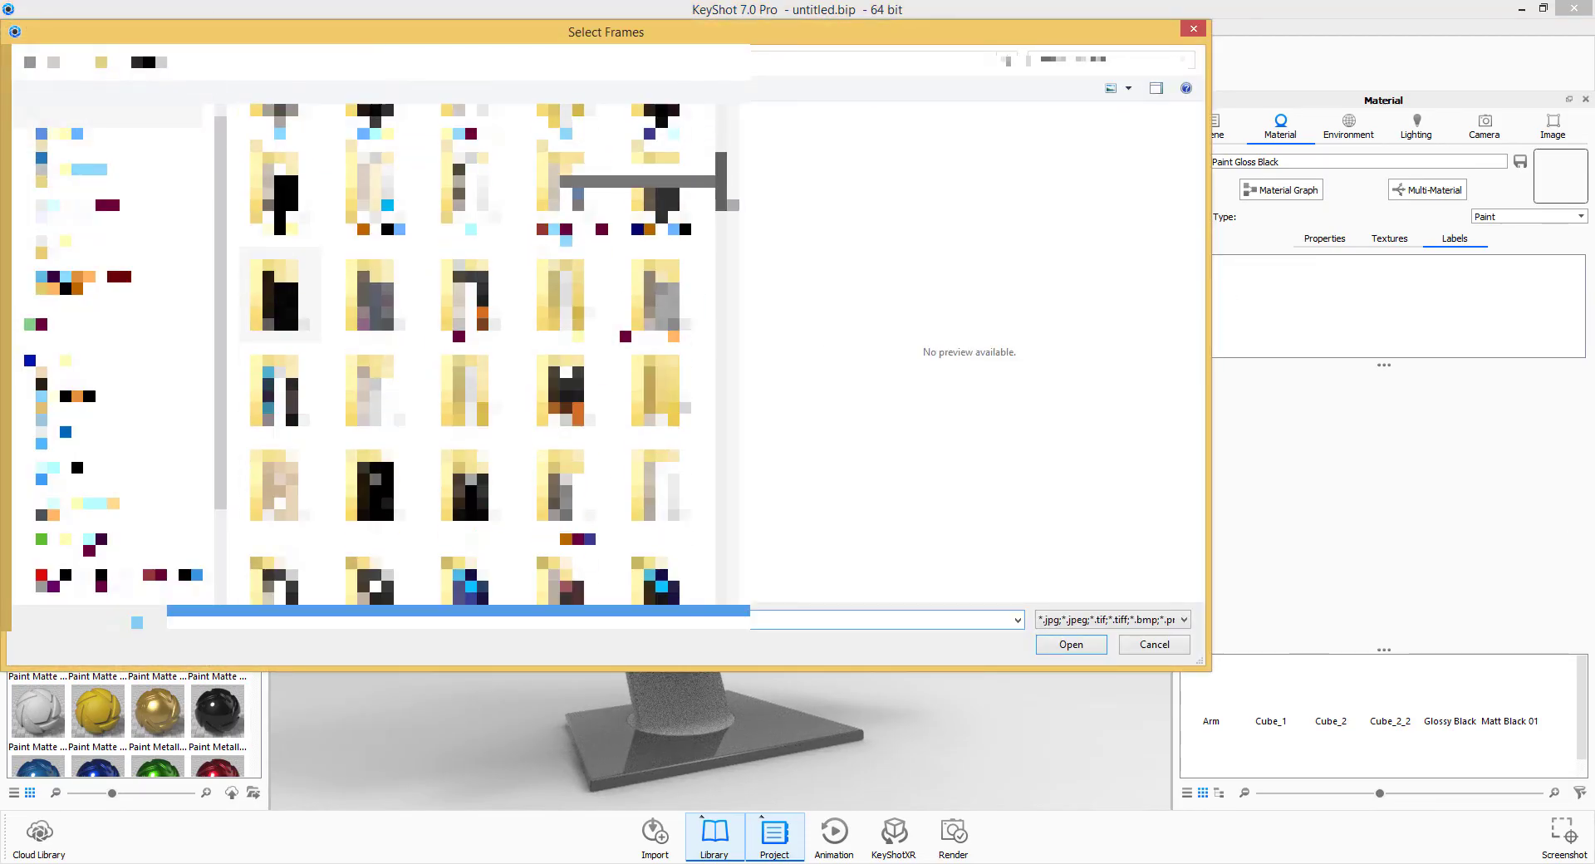
scroll(279, 353, "up", 4)
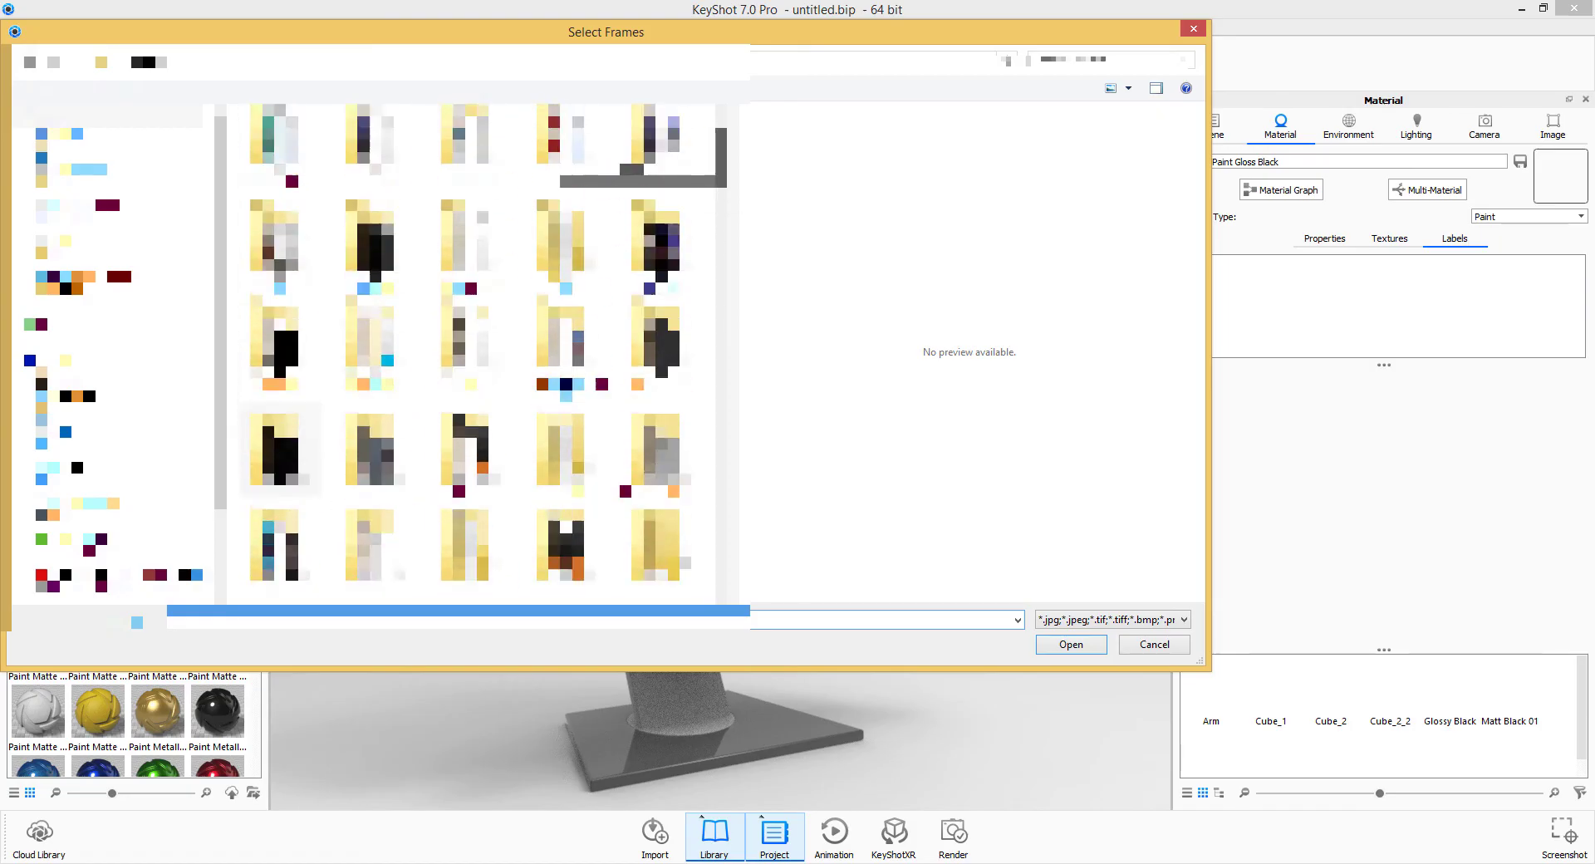
double_click(658, 345)
left_click(375, 164)
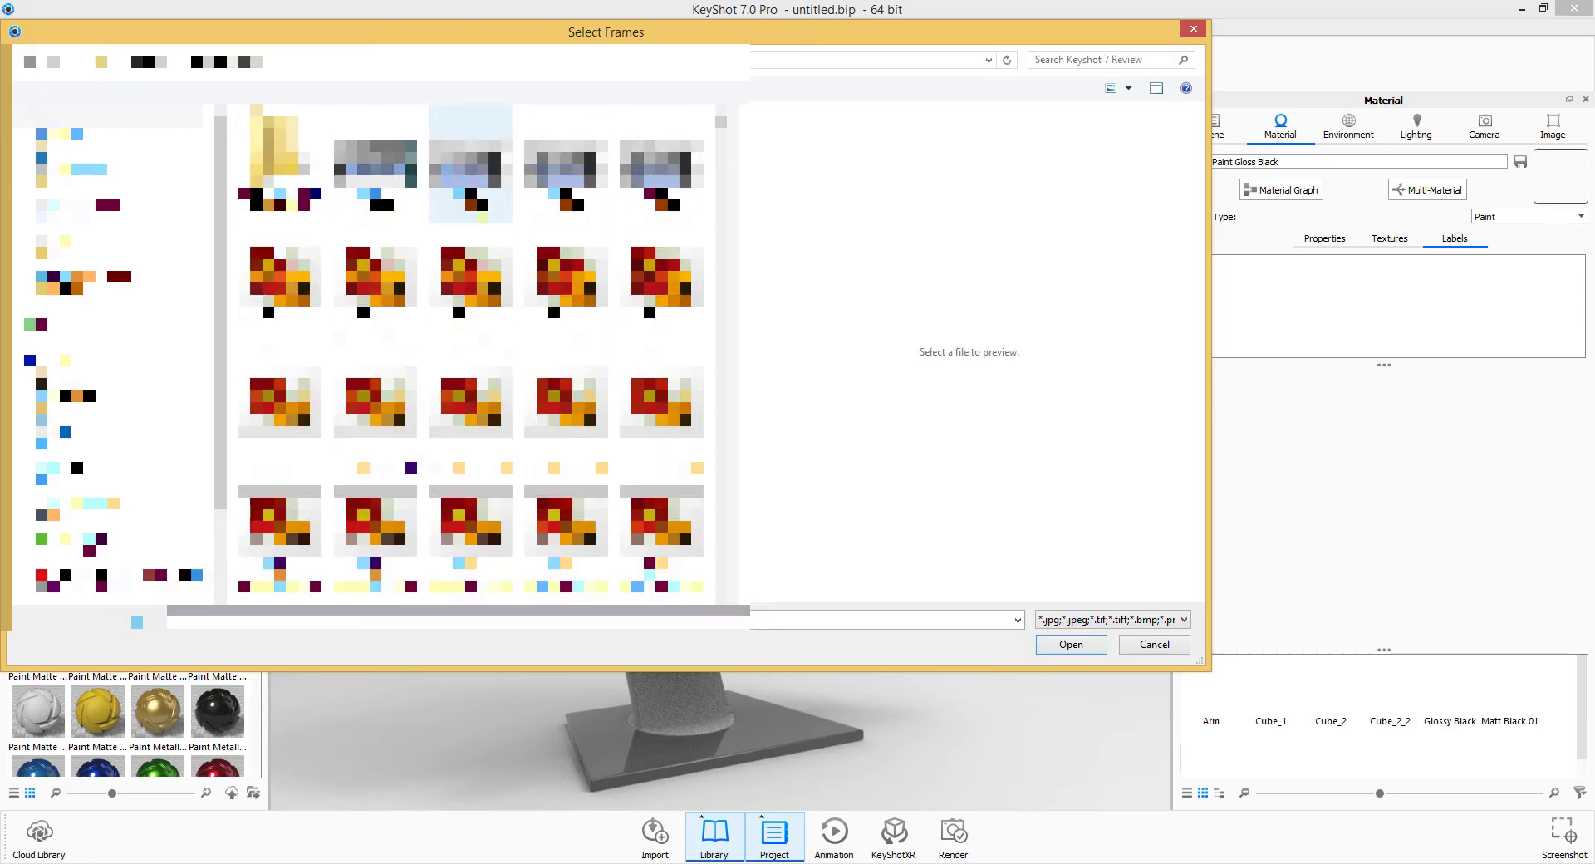
left_click(1071, 646)
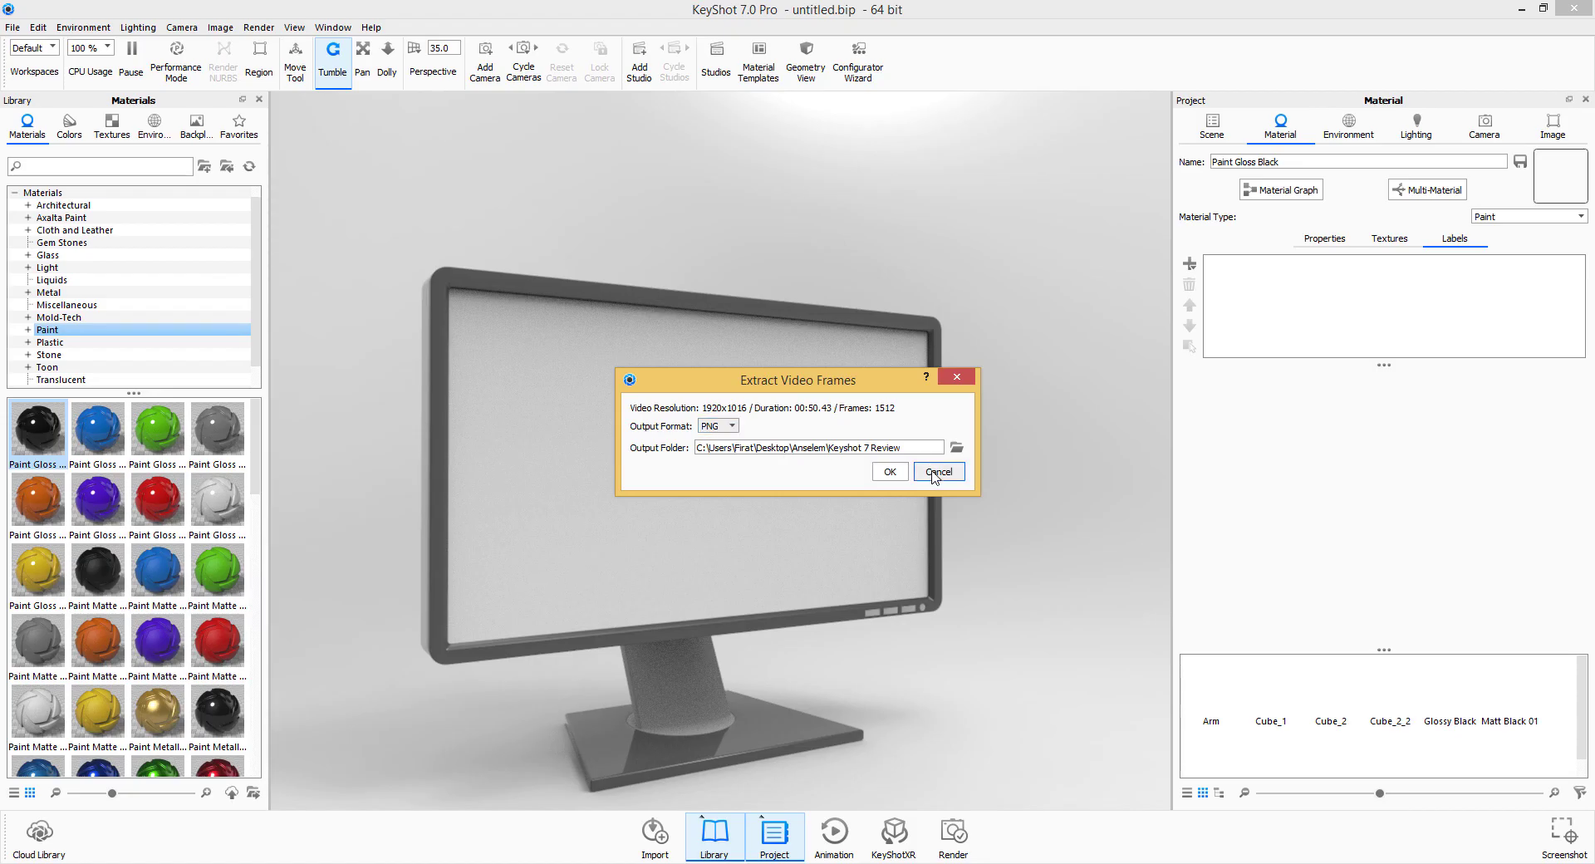
left_click(934, 472)
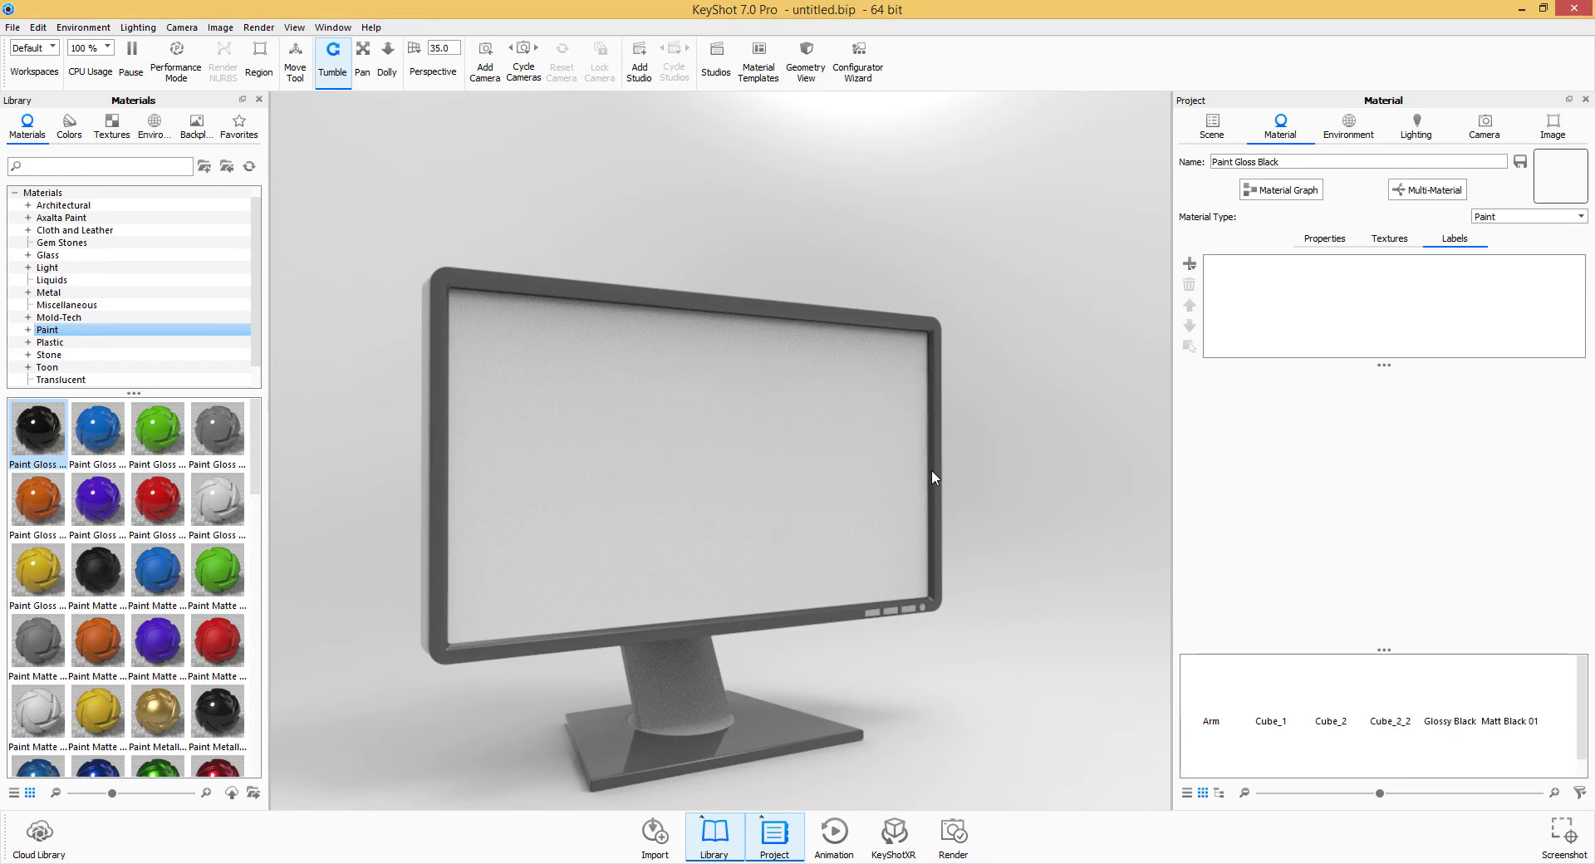